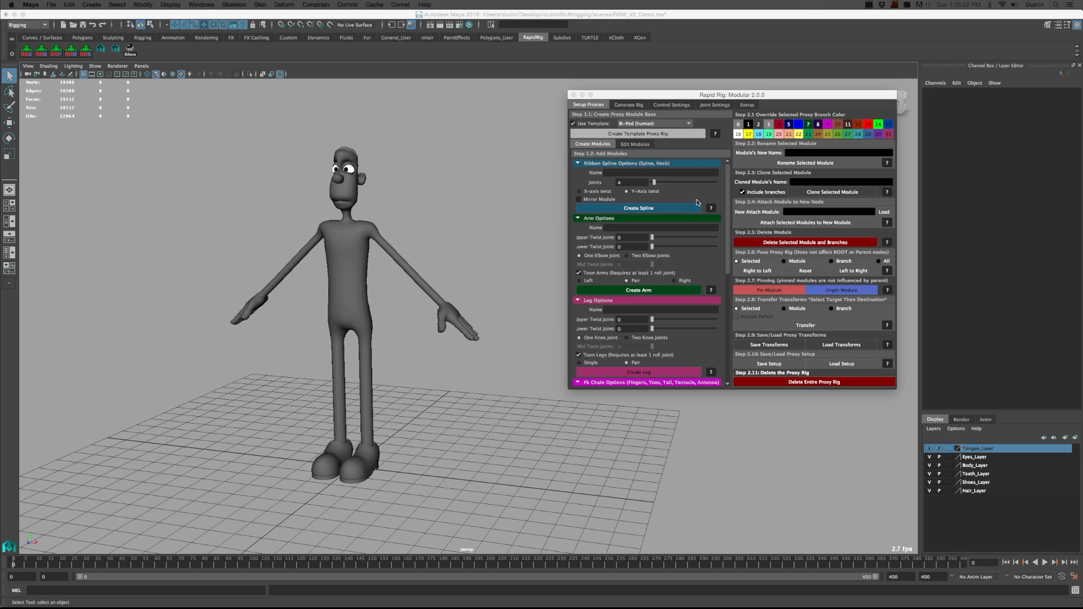
Create a Bi-Ped (human) template proxy rig with the side prefixes left and right
left_click(654, 134)
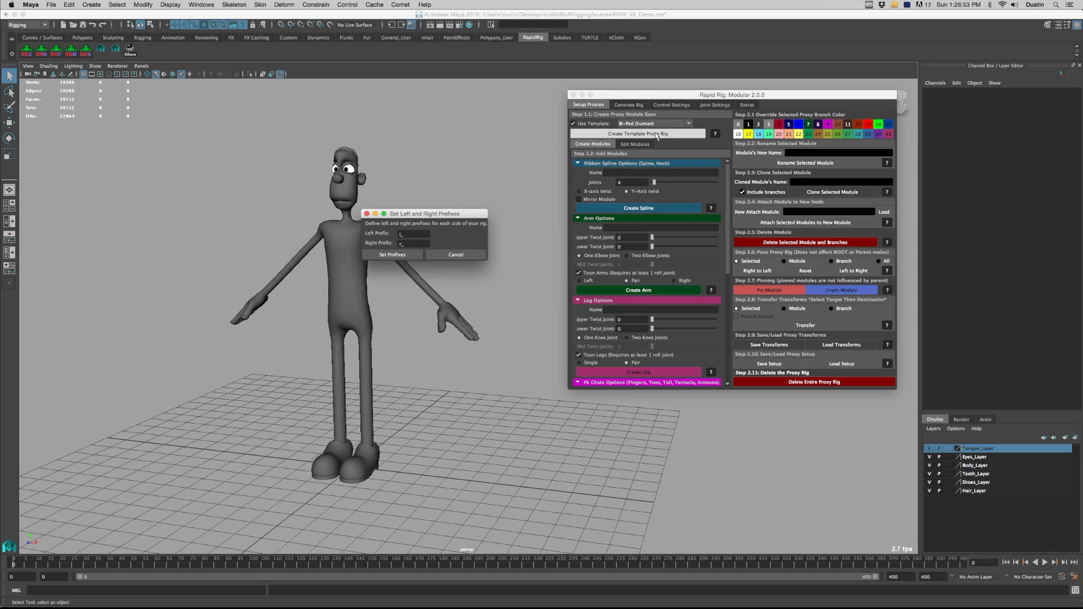
double_click(404, 233)
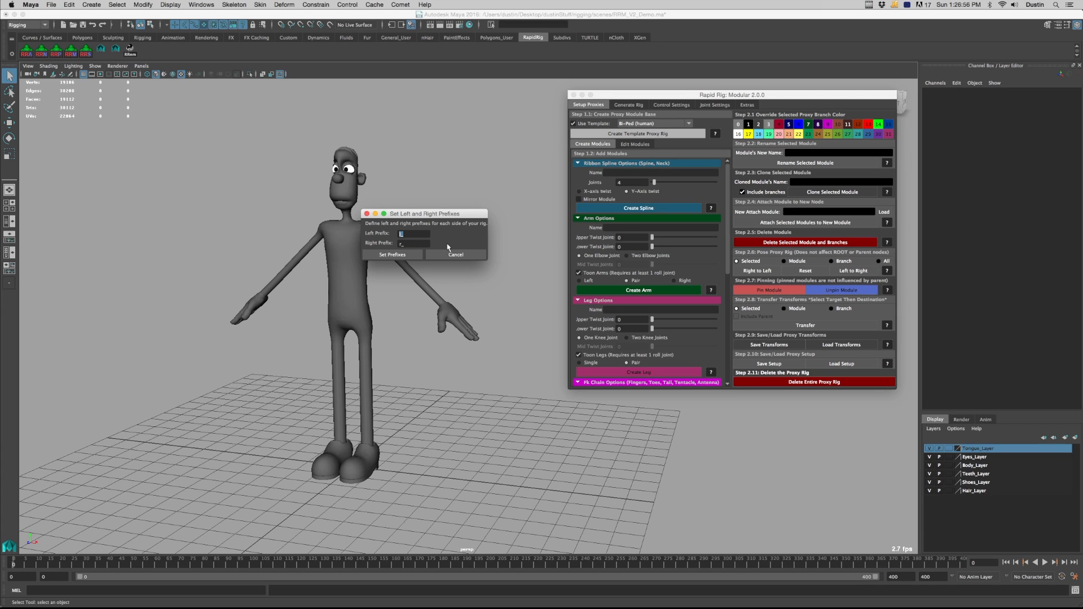
left_click(420, 234)
type("ef")
type("ight")
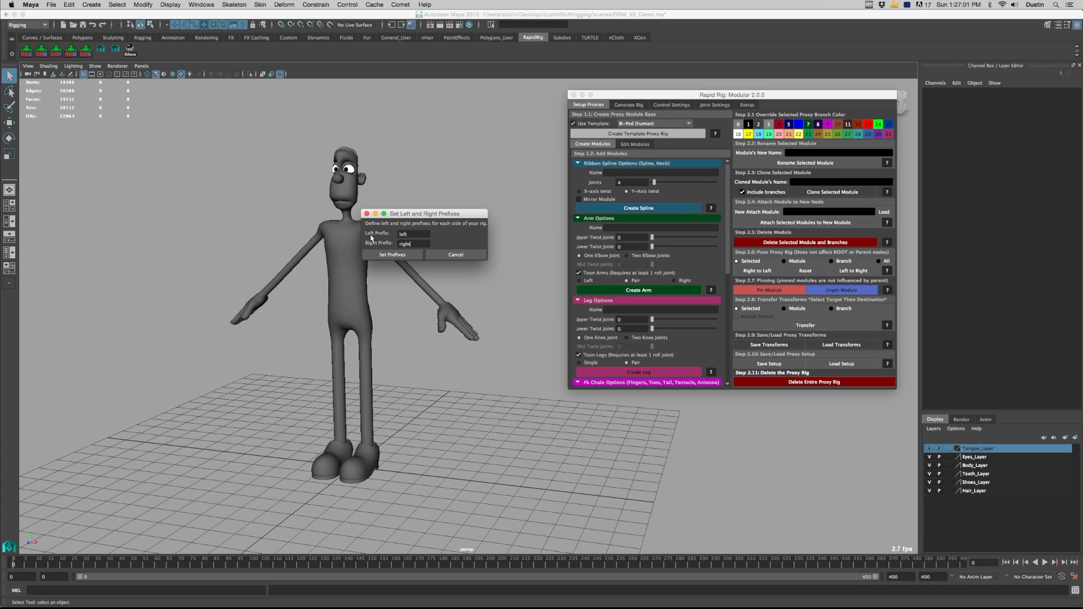
left_click(399, 255)
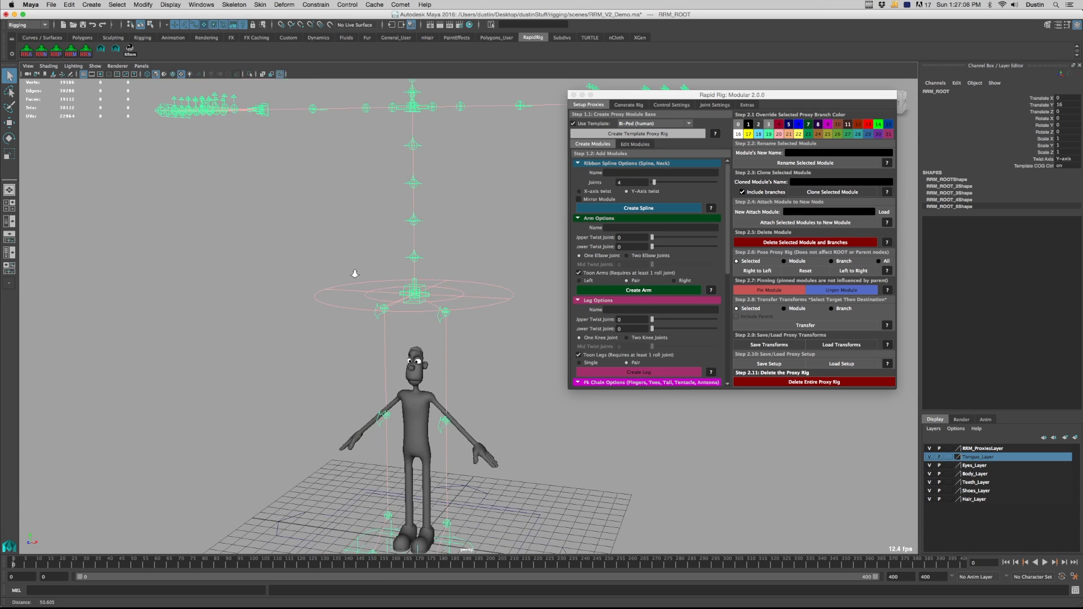
Inspect the names of the left arm's shoulder proxy, the right arm's elbow proxy and the main proxy control
left_click(466, 143)
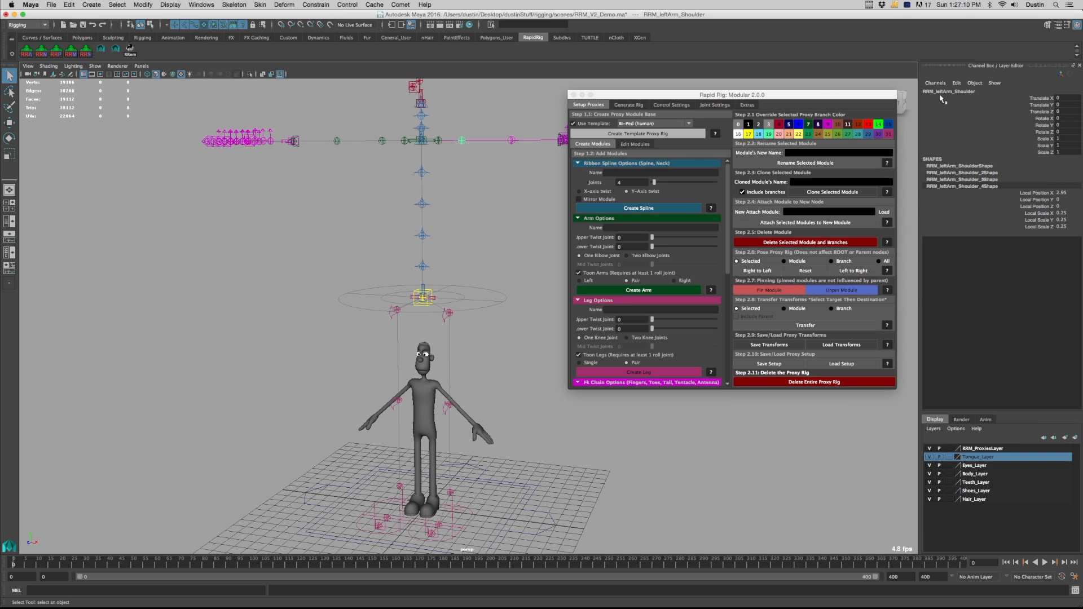
left_click(338, 142)
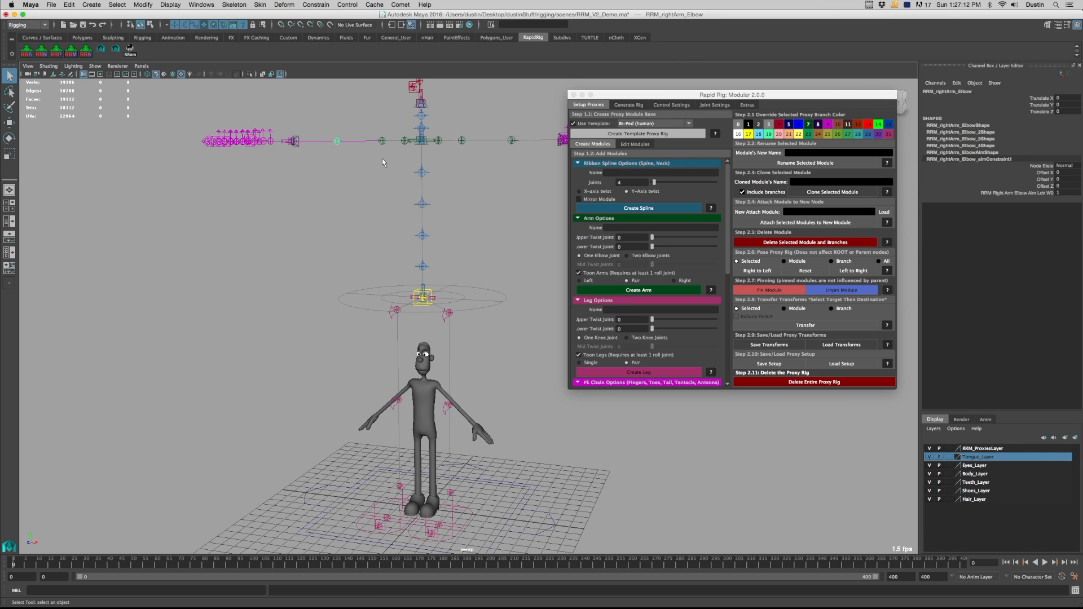
left_click_drag(433, 407, 531, 480, "alt")
left_click(539, 486)
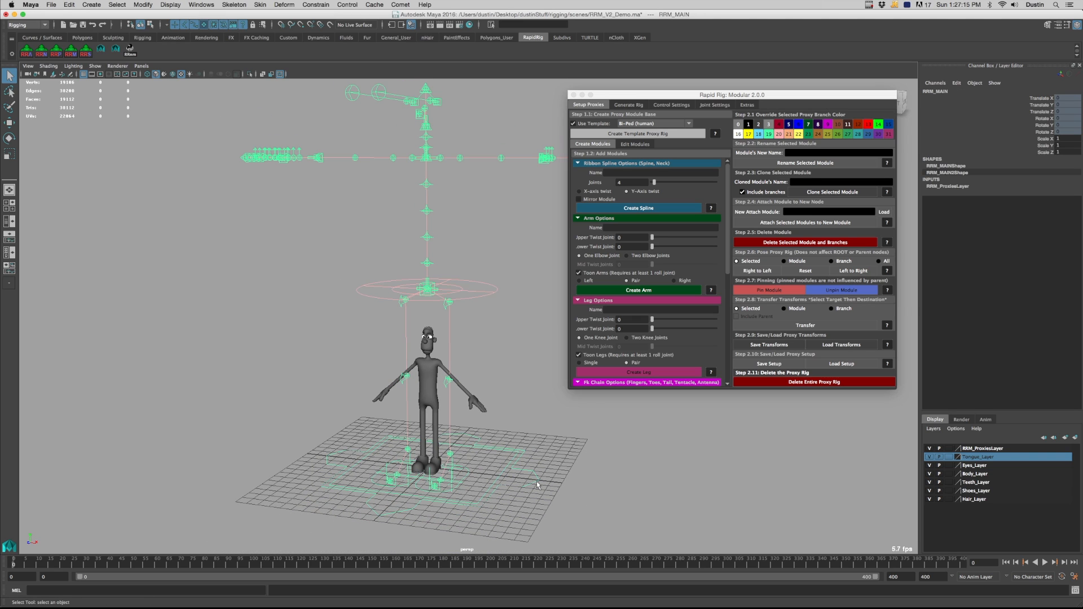
Delete the entire proxy rig and load a saved proxy setup fitted to the character
left_click(779, 381)
left_click(519, 316)
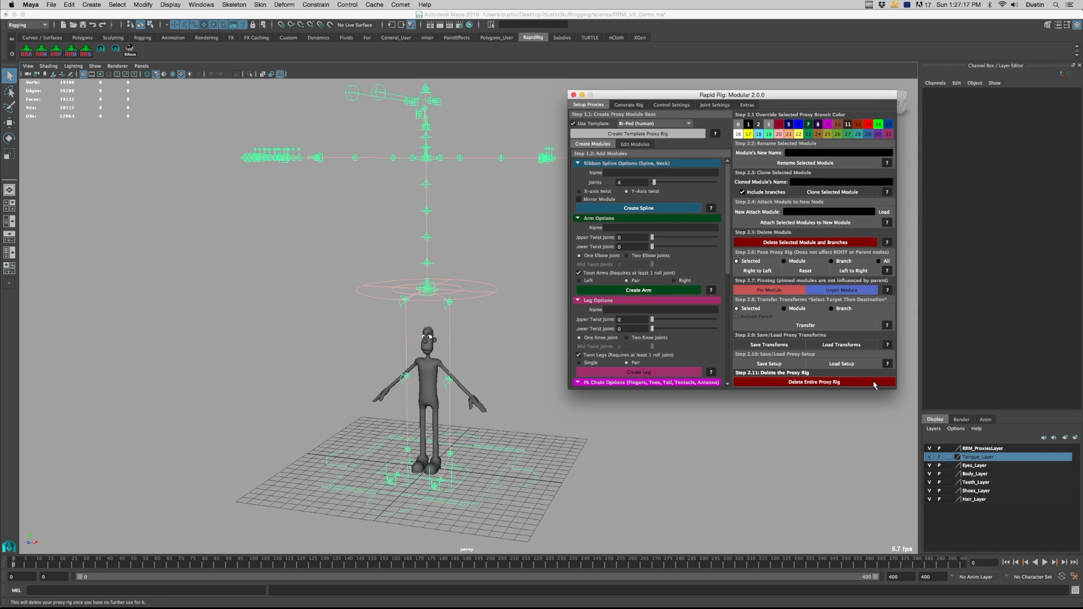
left_click(846, 364)
left_click(319, 127)
left_click(652, 389)
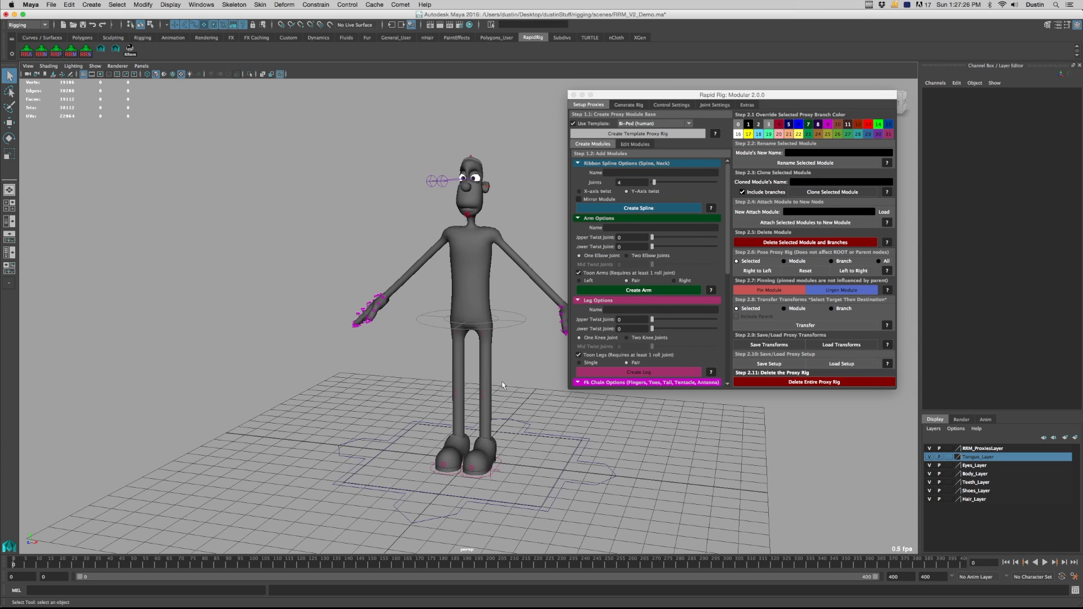
Display the character in wireframe and try moving the RRM_Spine_01 proxy about 3 units sideways out of the body
middle_click_drag(497, 379, 407, 342, "alt")
right_click_drag(407, 343, 425, 365, "alt")
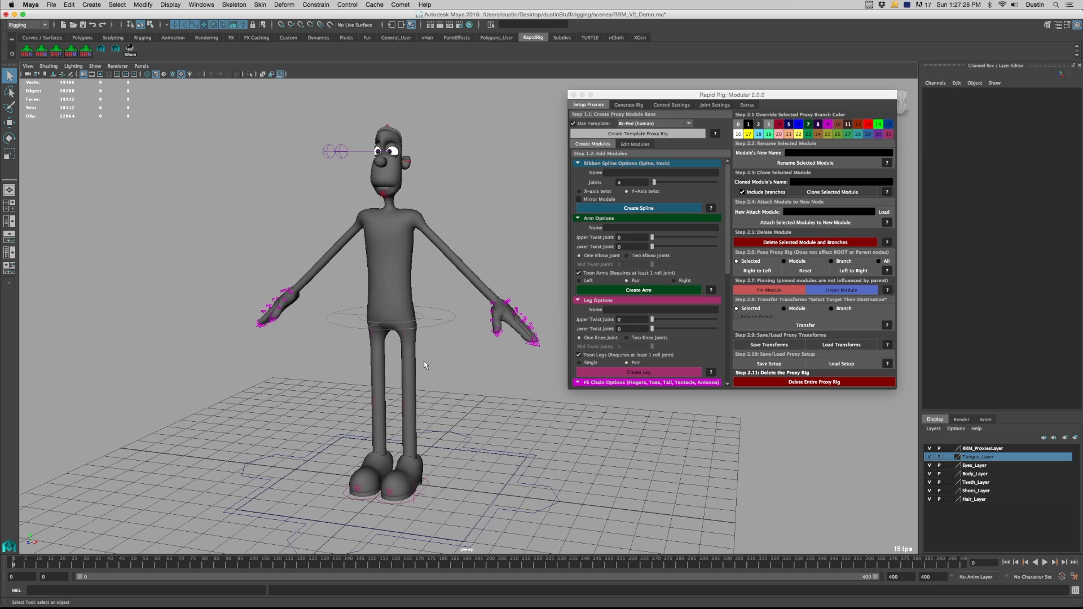
right_click_drag(390, 329, 416, 329, "alt")
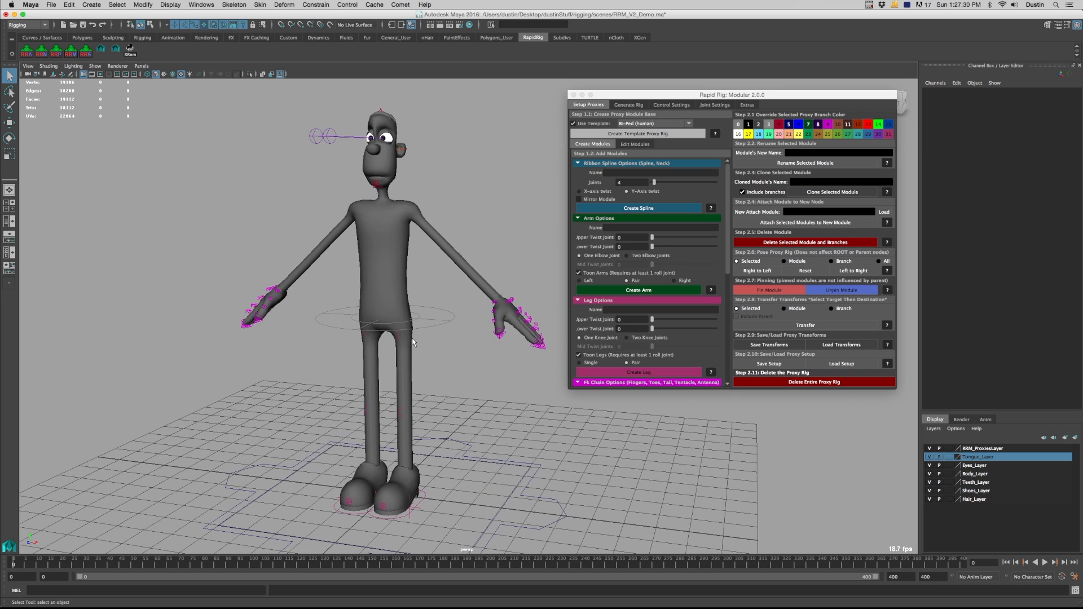
key("4")
left_click(388, 298)
key("w")
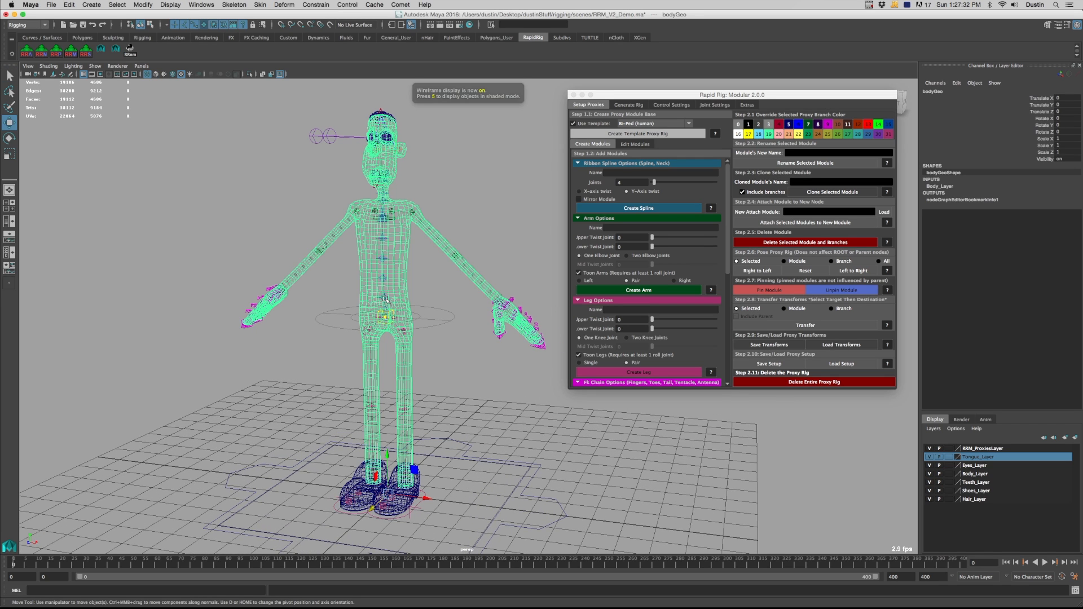
left_click(386, 296)
left_click_drag(423, 300, 468, 304)
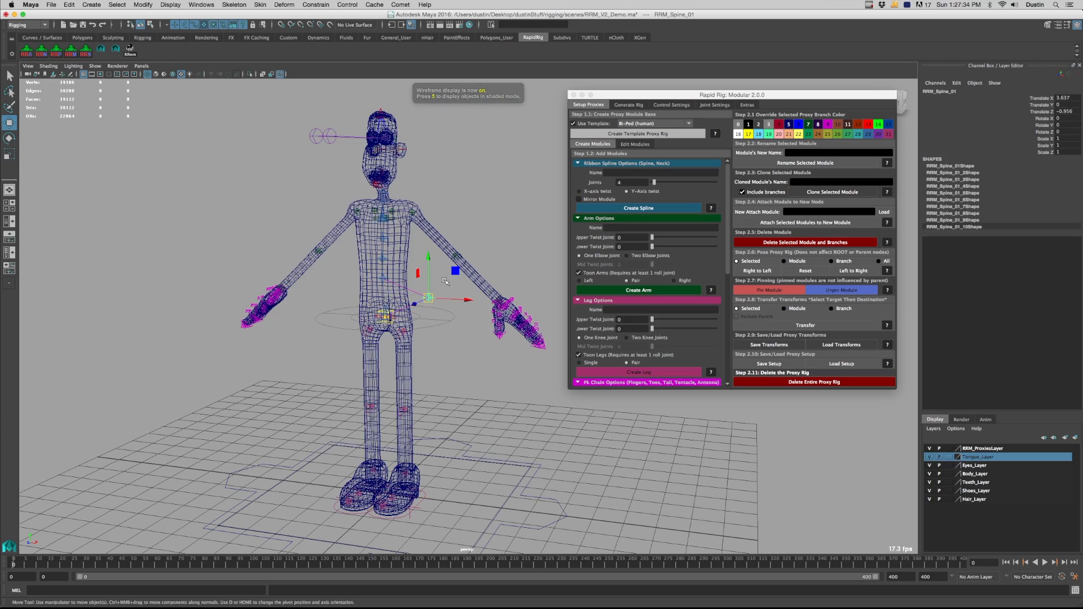
Examine the displaced spine proxy up close and undo its move
left_click(471, 315)
right_click_drag(400, 303, 442, 304, "alt")
mouse_move(442, 299)
left_mouse_down("alt")
mouse_move(342, 288)
mouse_move(355, 298)
mouse_move(423, 285)
mouse_move(448, 309)
mouse_move(432, 306)
left_mouse_up("alt")
left_click(423, 285)
key("f")
left_click_drag(475, 250, 300, 273, "alt")
right_click_drag(300, 273, 249, 276, "alt")
left_click_drag(469, 305, 394, 304, "alt")
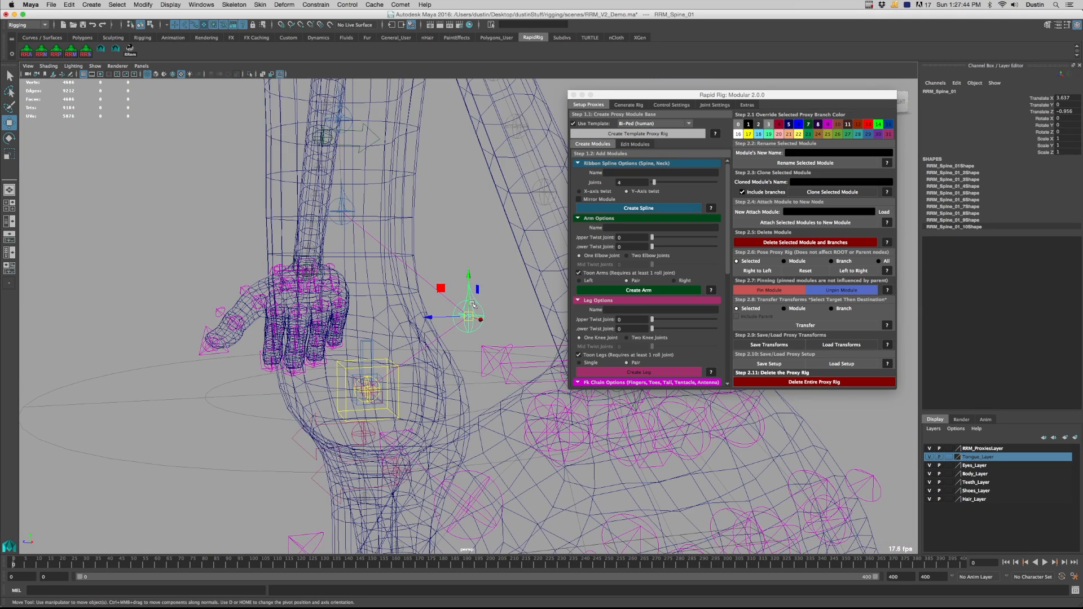
left_click_drag(459, 316, 380, 306, "alt")
mouse_move(468, 313)
left_mouse_down("alt")
mouse_move(451, 310)
mouse_move(473, 302)
left_mouse_up("alt")
left_click(472, 301)
key("ctrl+z")
right_click_drag(473, 300, 195, 238, "alt")
left_click_drag(195, 237, 429, 273, "alt")
left_click(496, 254)
Generate the modular rig without a custom prefix name, adding a single hierarchy joint set with preserved joint rotation
left_click(626, 106)
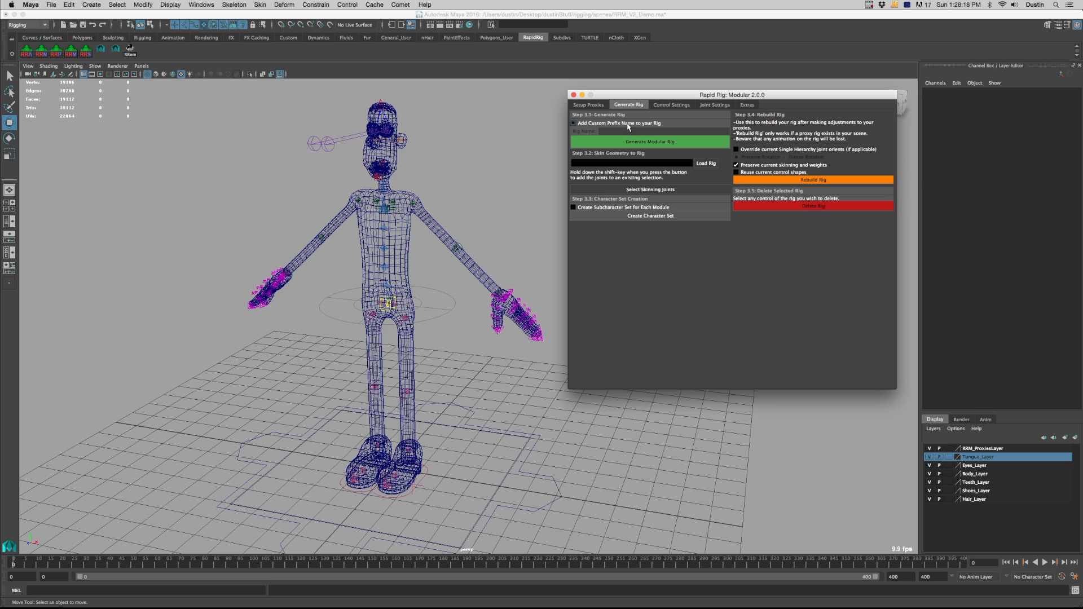
left_click(628, 126)
left_click(615, 128)
left_click(647, 142)
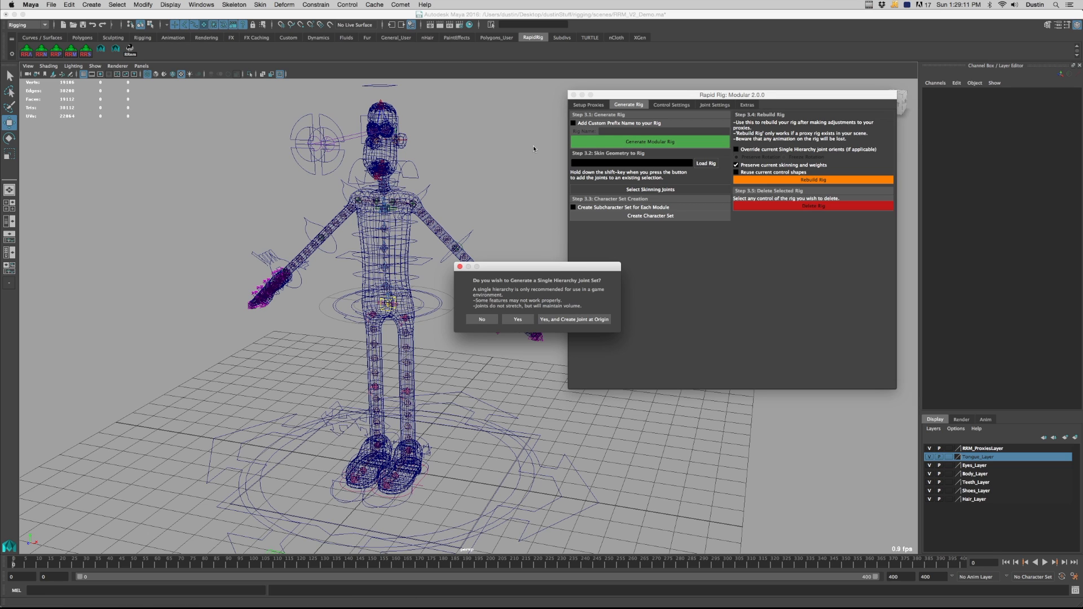
left_click_drag(530, 272, 544, 252)
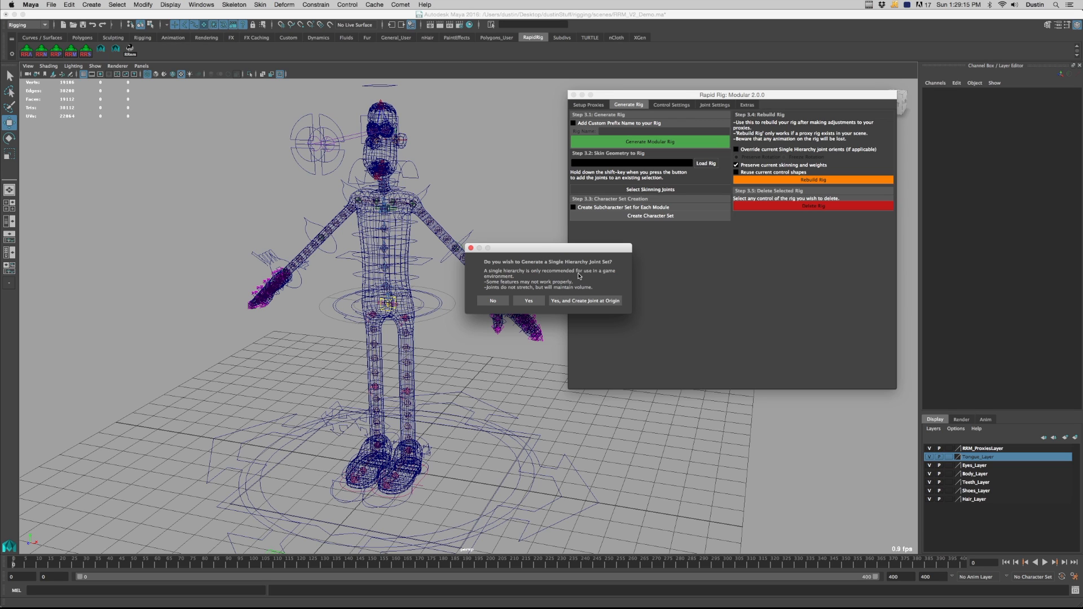
left_click(529, 300)
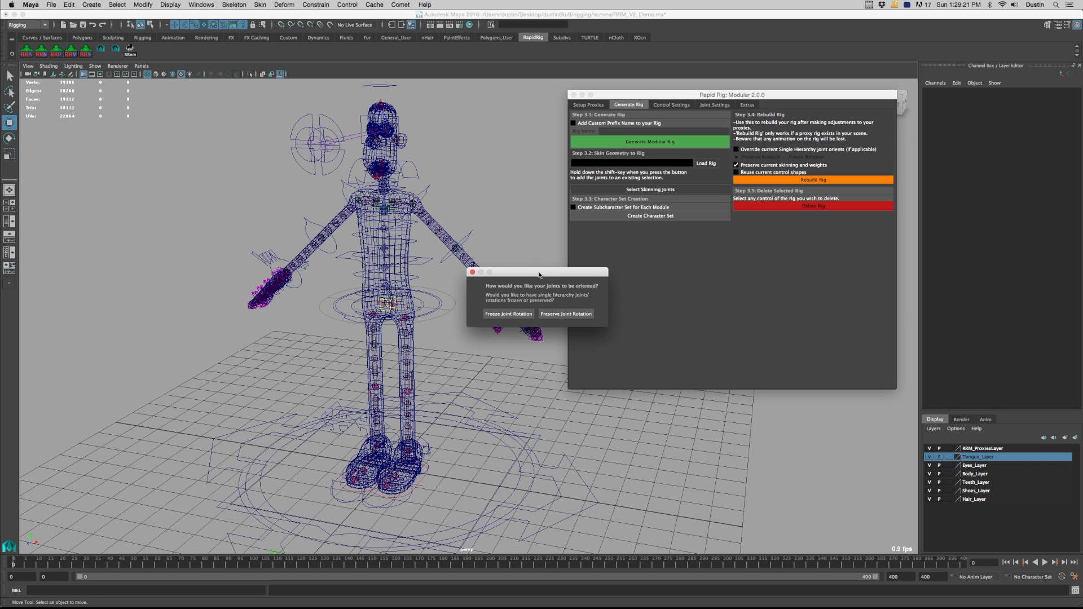
left_click_drag(539, 275, 568, 236)
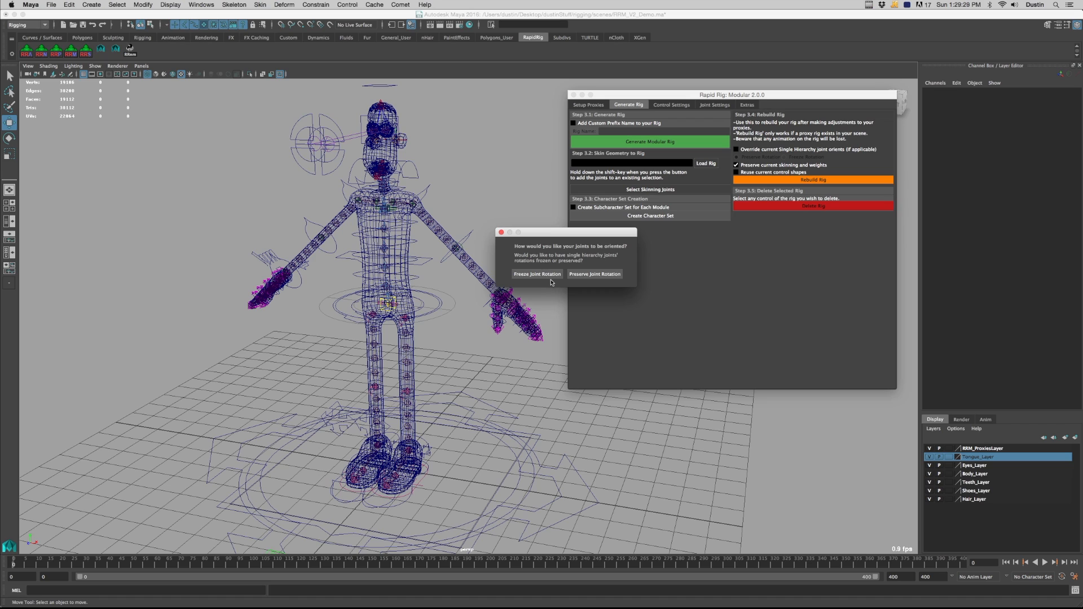
left_click(599, 276)
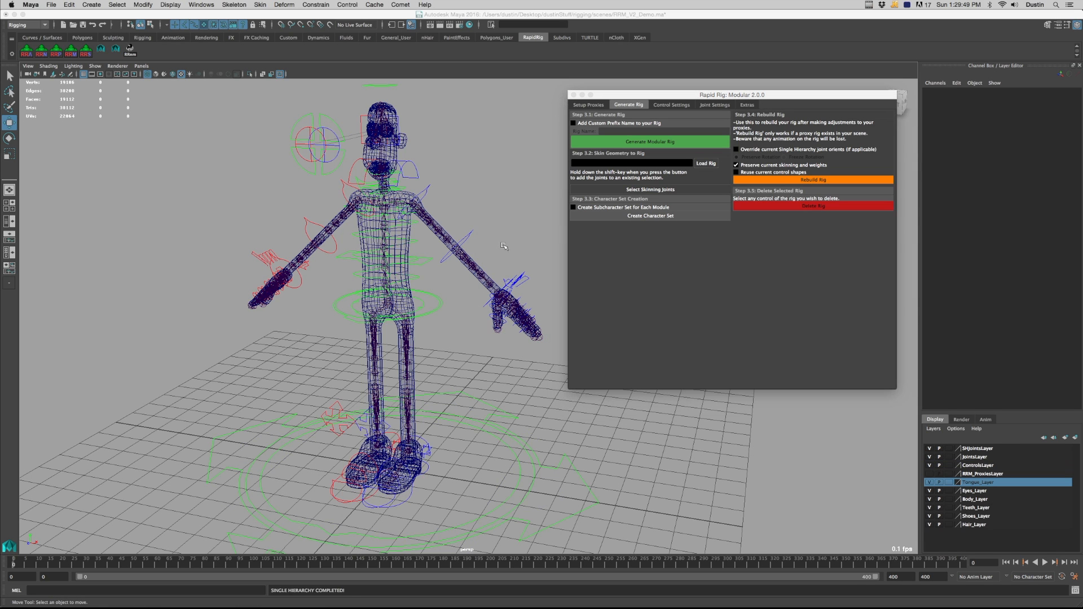
Hide the SHJointsLayer display layer
left_click_drag(496, 275, 454, 296, "alt")
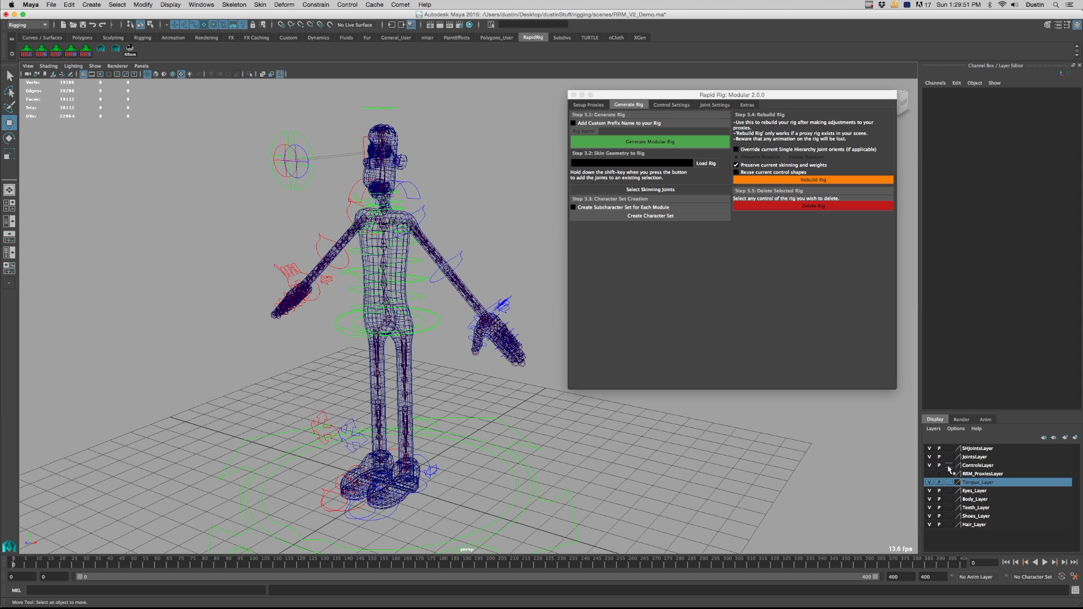
left_click(929, 449)
left_click_drag(464, 266, 454, 263, "alt")
right_click_drag(454, 262, 433, 316, "alt")
left_click_drag(430, 323, 454, 327, "alt")
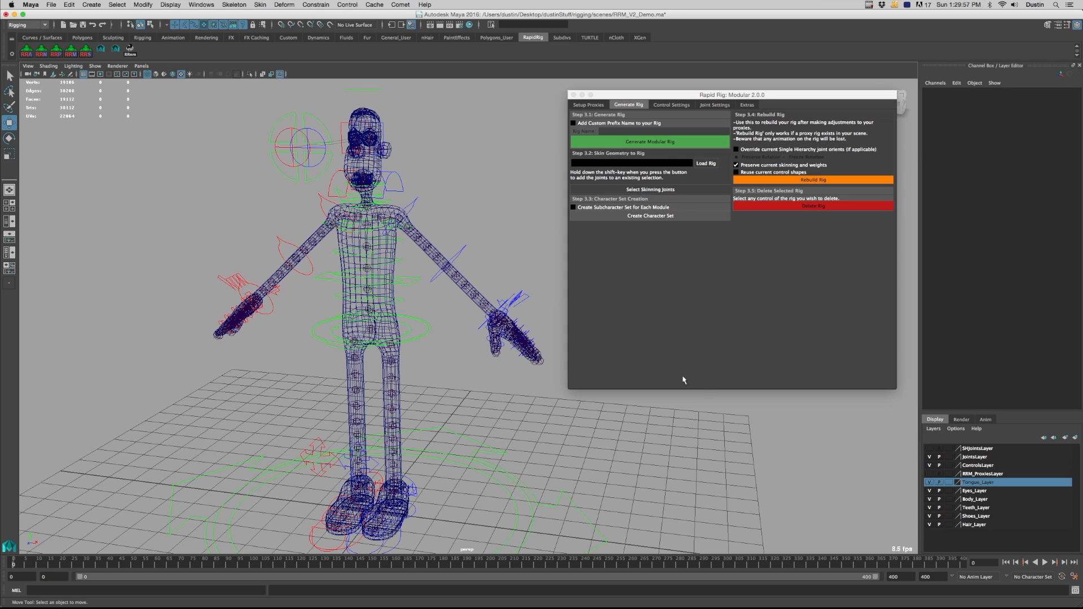
Change the viewport from wireframe to shaded display with texture maps
left_click_drag(470, 272, 450, 271, "alt")
mouse_move(449, 271)
right_mouse_down("alt")
mouse_move(467, 285)
mouse_move(445, 263)
right_mouse_up("alt")
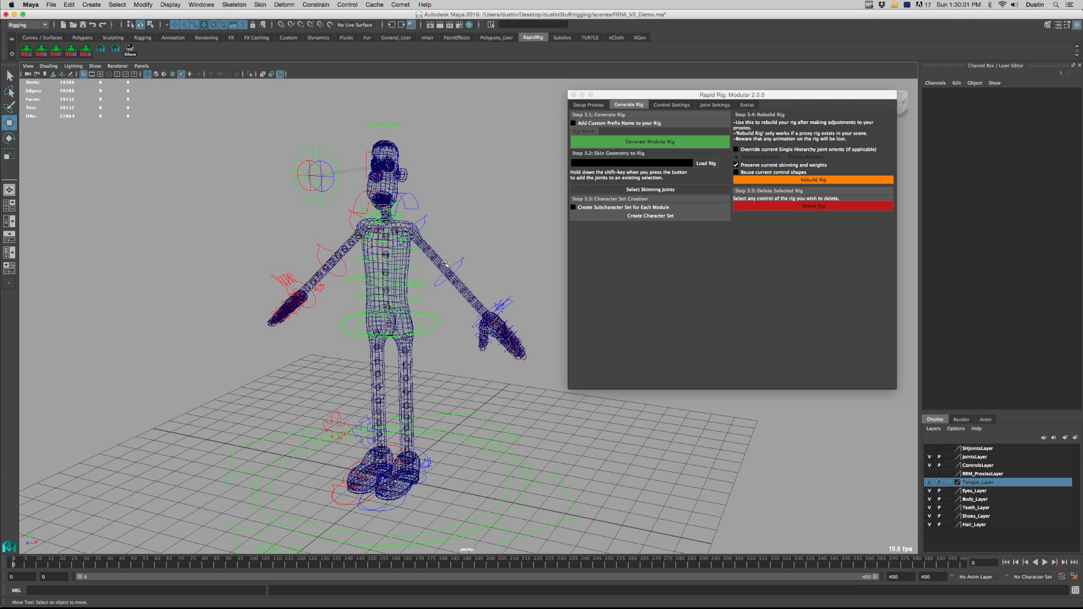
left_click_drag(445, 264, 458, 261, "alt")
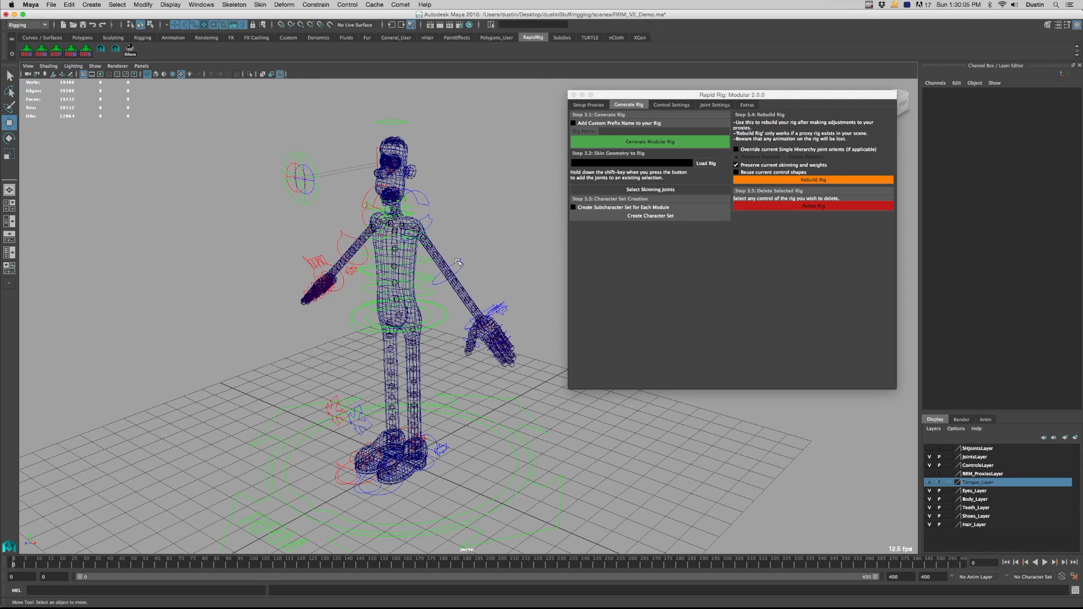
mouse_move(458, 262)
left_mouse_down("alt")
mouse_move(470, 264)
mouse_move(451, 257)
left_mouse_up("alt")
key("5")
key("6")
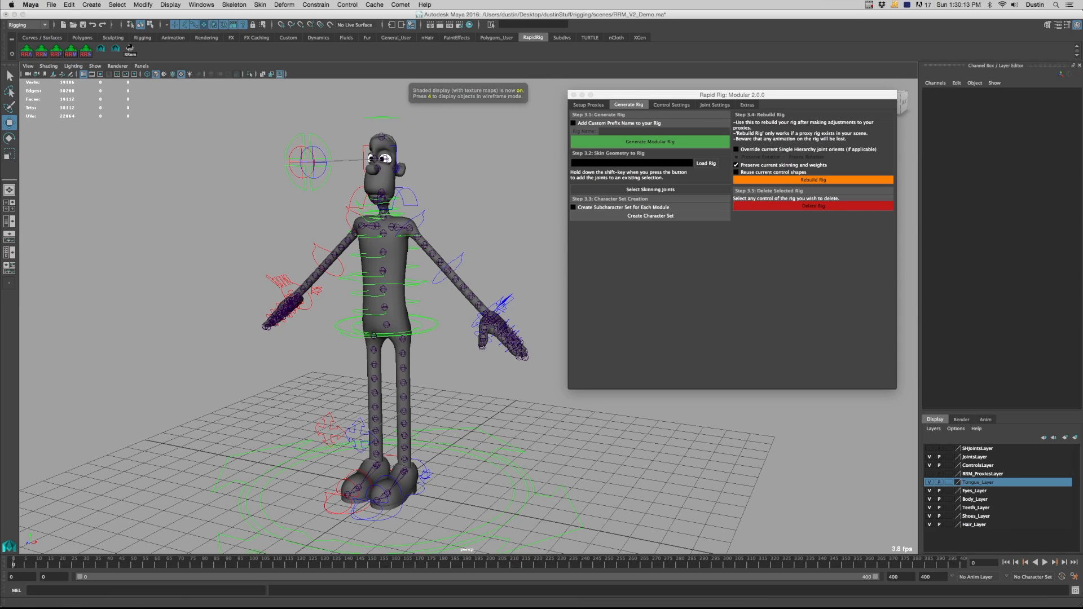
Select all character geometry from shoesGeo to LowerTeethGeo in the Outliner
left_click(698, 153)
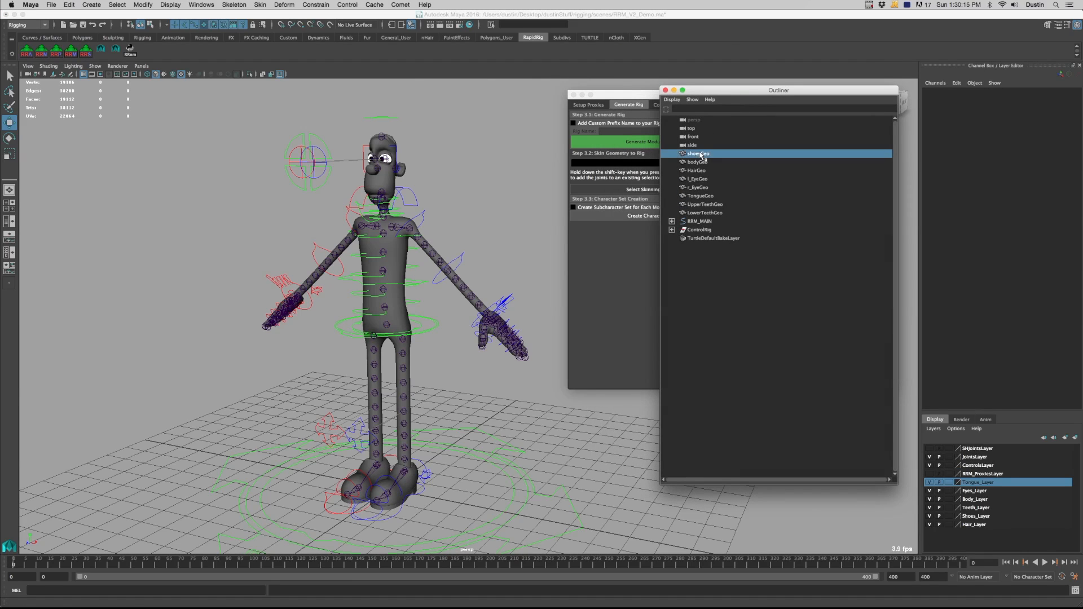
left_click(705, 213, "shift")
left_click_drag(754, 94, 822, 102)
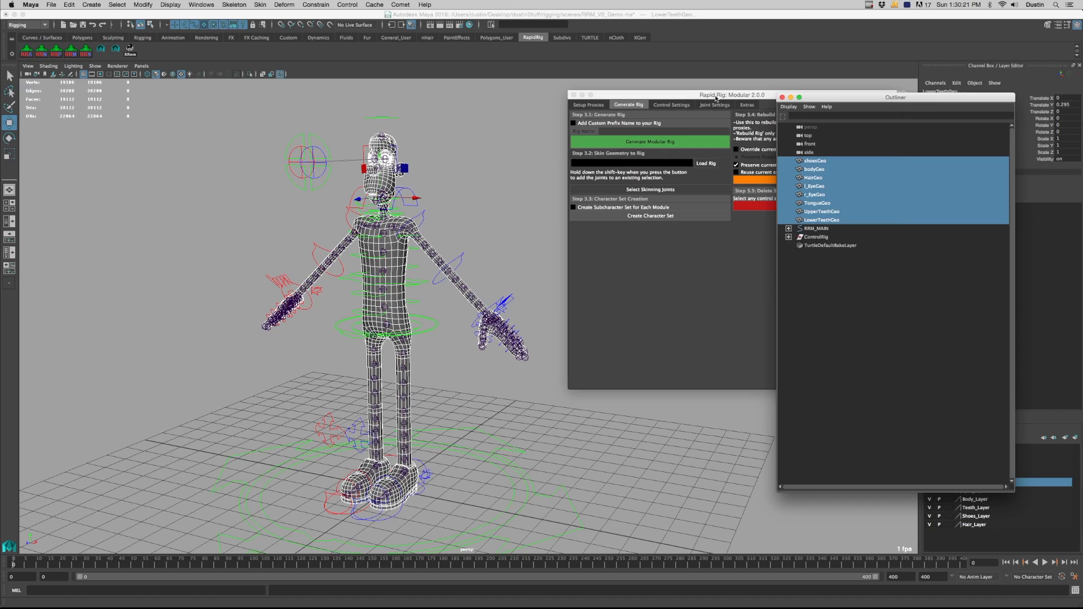
Add the rig's standard skinning joints to the current geometry selection
left_click(713, 97)
left_click(649, 191)
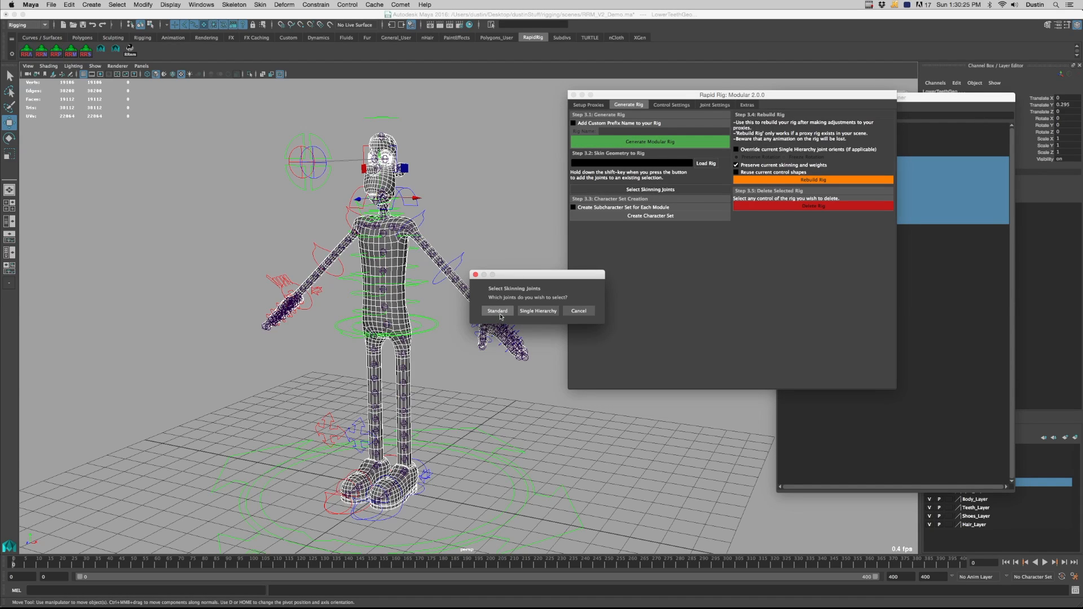
left_click(504, 312)
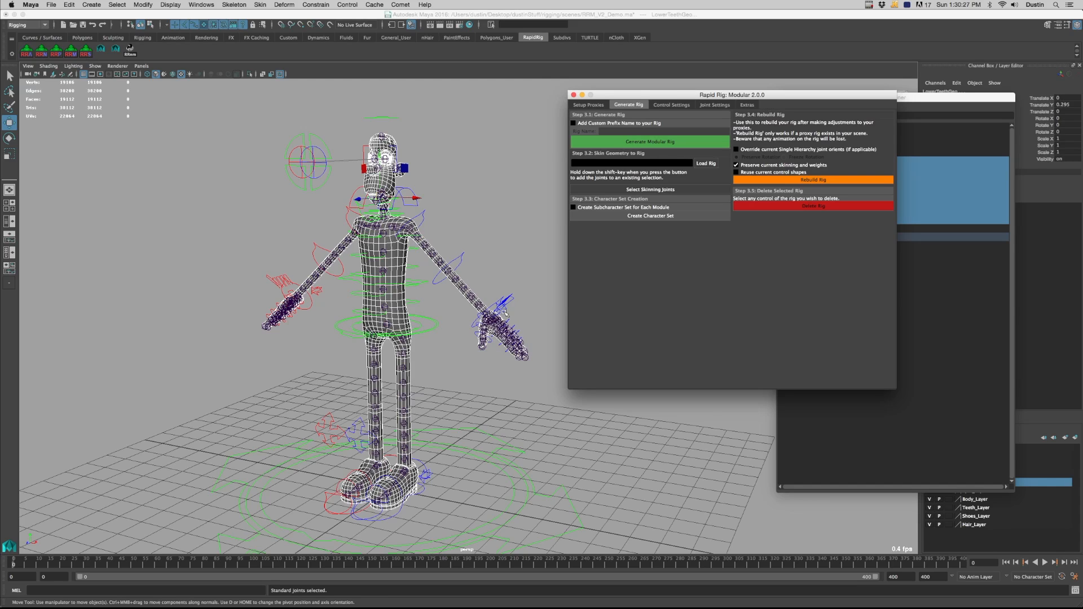
left_click_drag(643, 105, 693, 287)
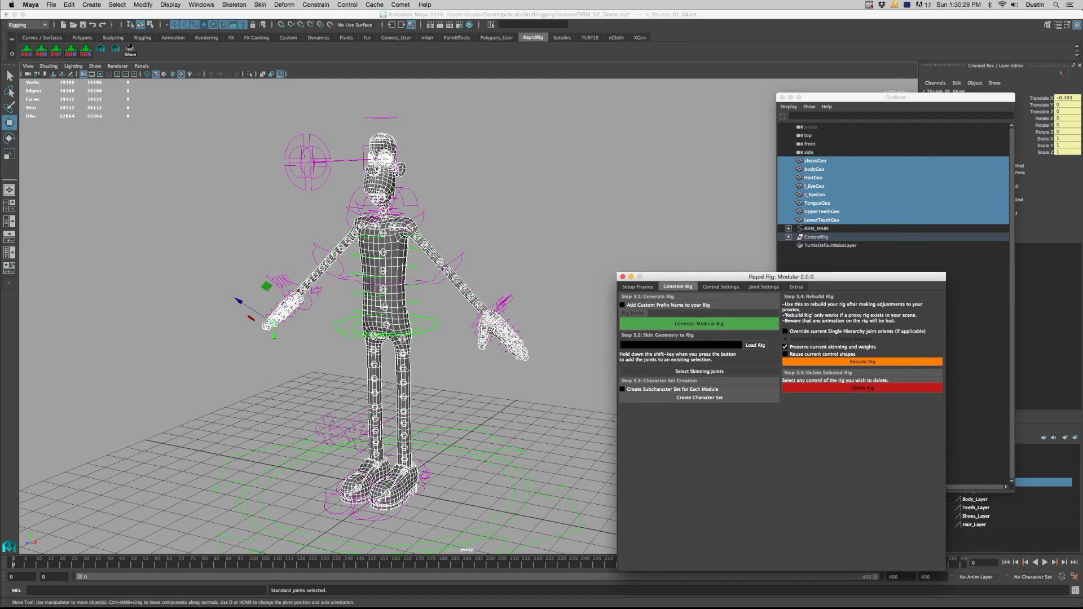
left_click_drag(486, 395, 417, 389, "alt")
Bind the selected geometry to the selected joints, using the closest distance bind method and classic linear skinning
left_click(263, 5)
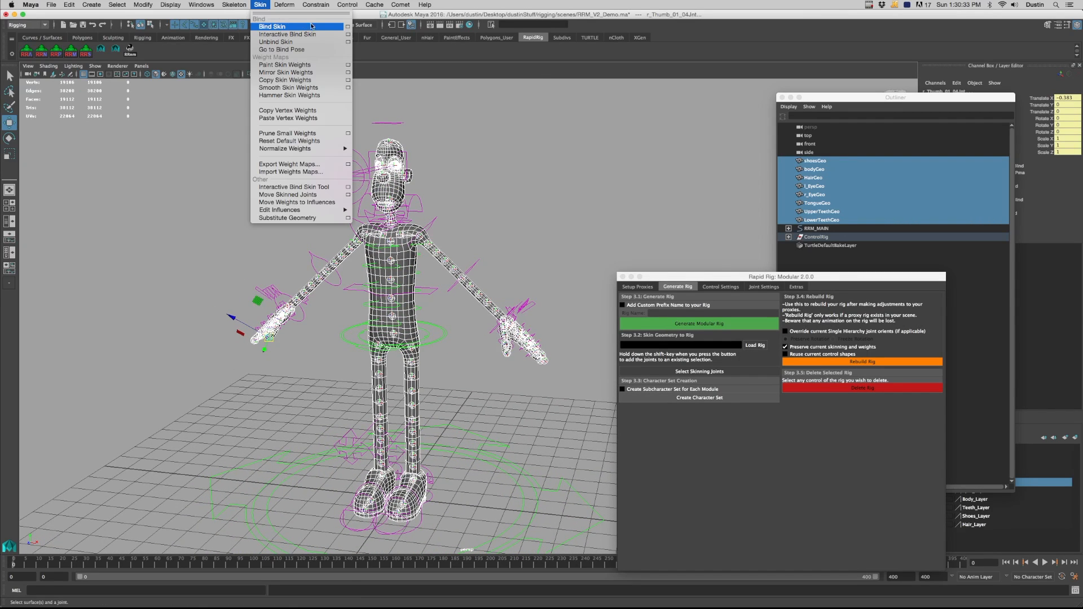
left_click(348, 27)
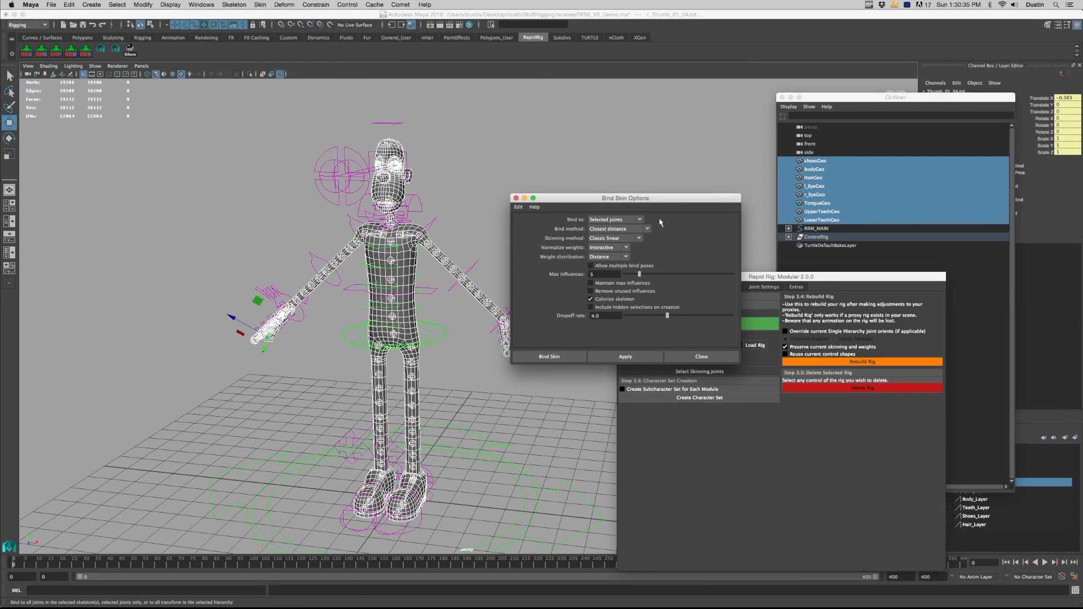
left_click_drag(658, 201, 655, 134)
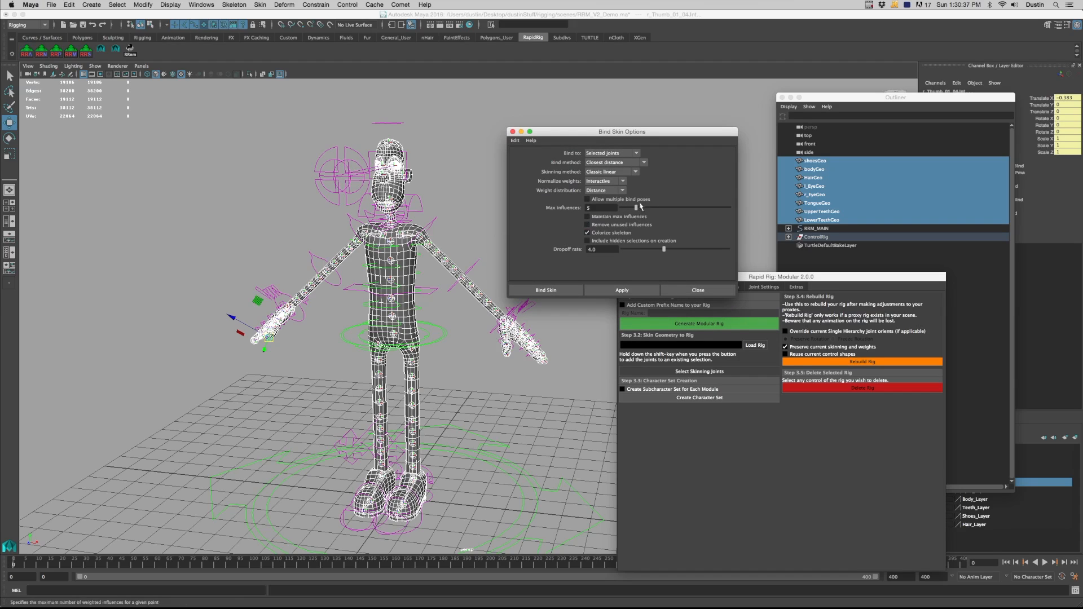
left_click(602, 211)
left_click(572, 293)
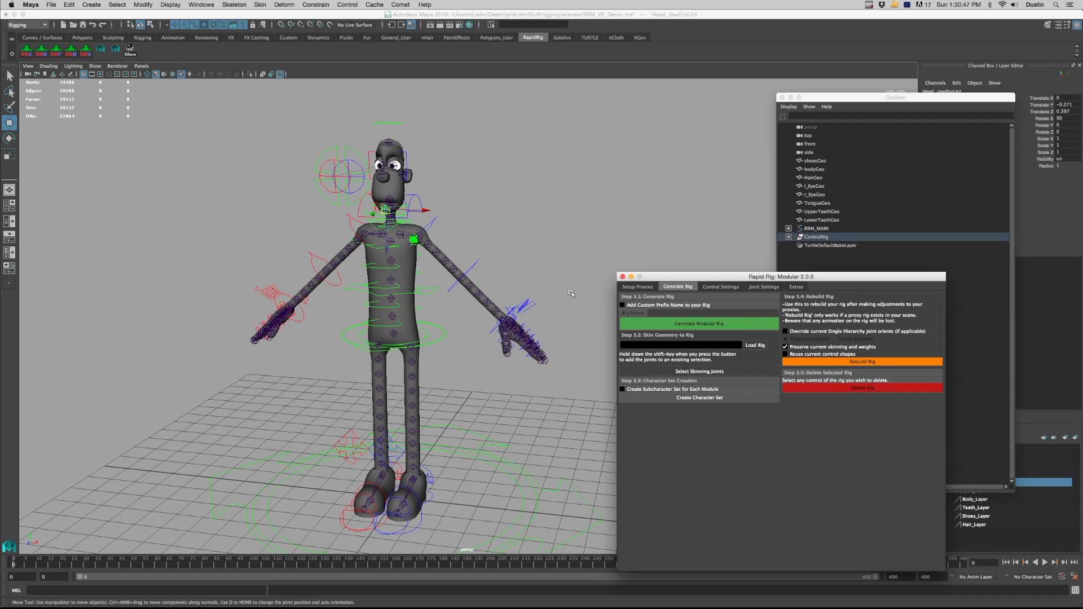
left_click(563, 283)
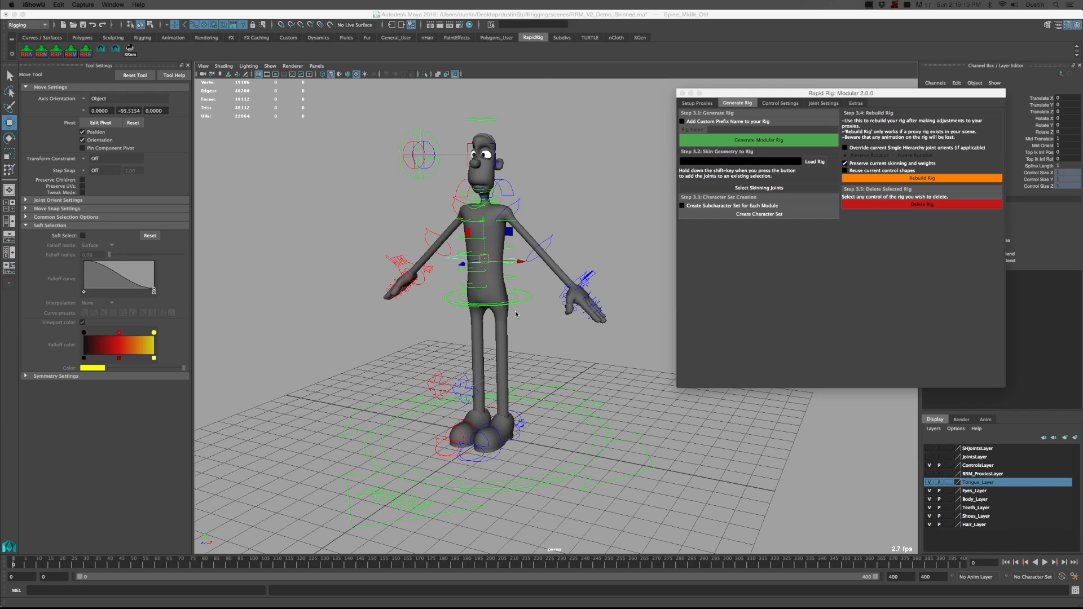
Move the Rapid Rig: Modular window clear of the channel values and select the left foot IK control
mouse_move(518, 314)
left_mouse_down("alt")
mouse_move(522, 264)
mouse_move(527, 321)
left_mouse_up("alt")
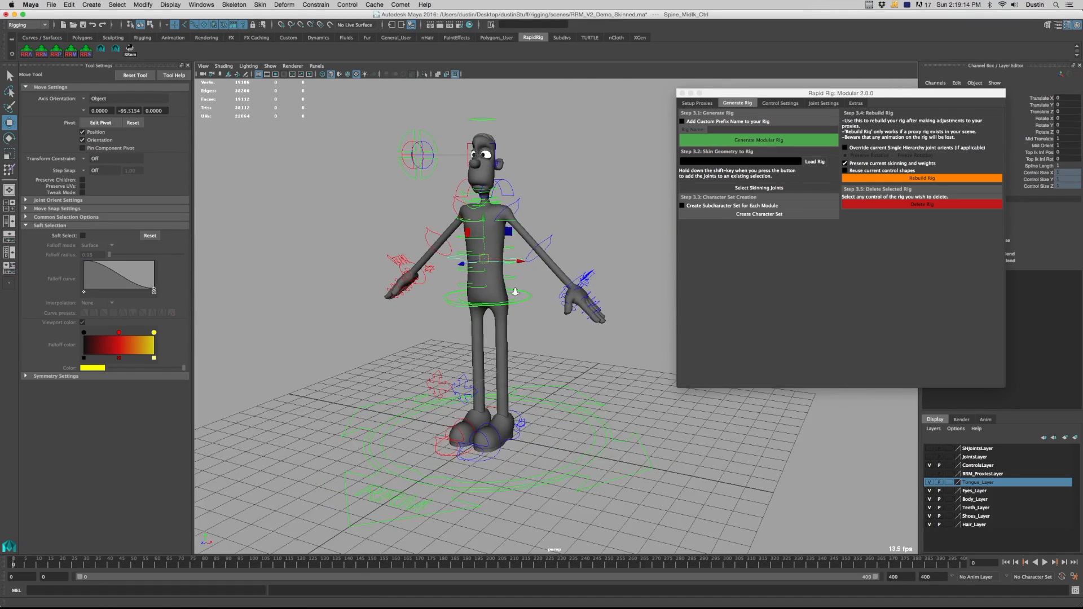
scroll(528, 322, "up", 3)
left_click(760, 187)
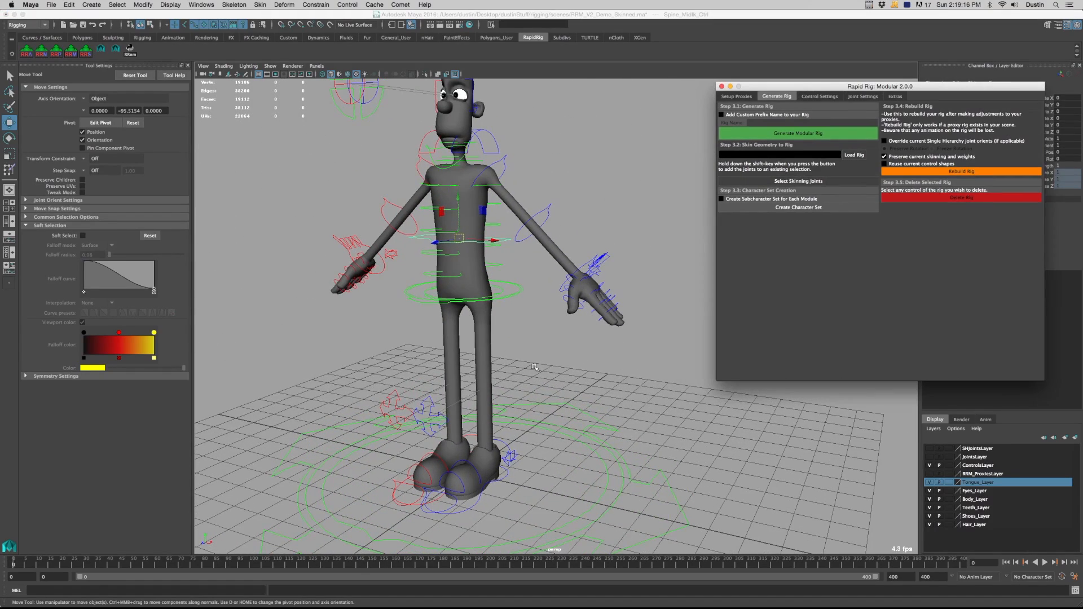
left_click(508, 477)
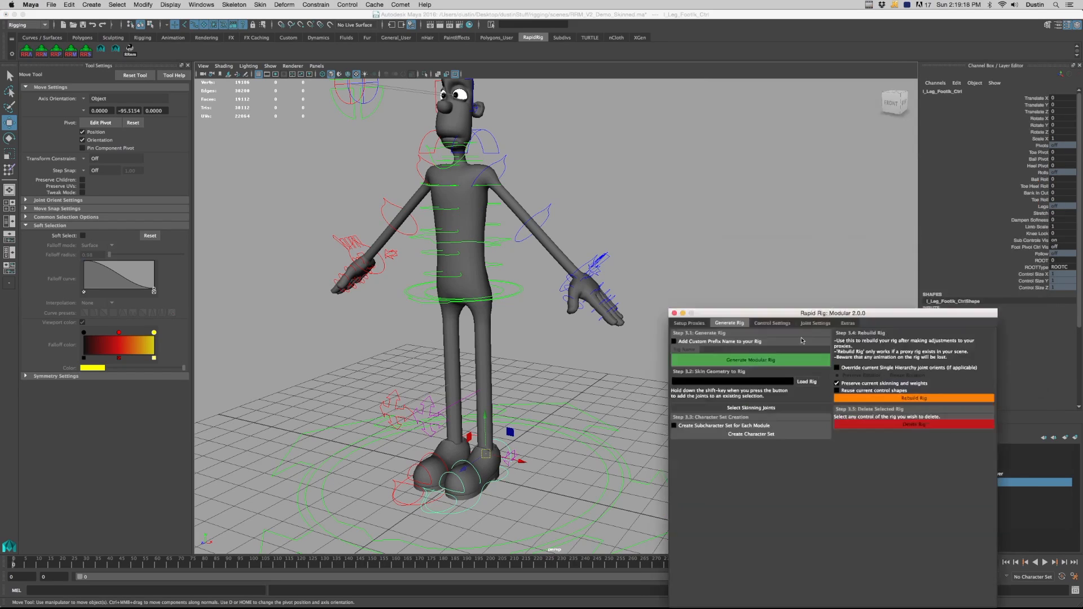
middle_click_drag(634, 322, 653, 264, "alt")
right_click_drag(653, 264, 655, 275, "alt")
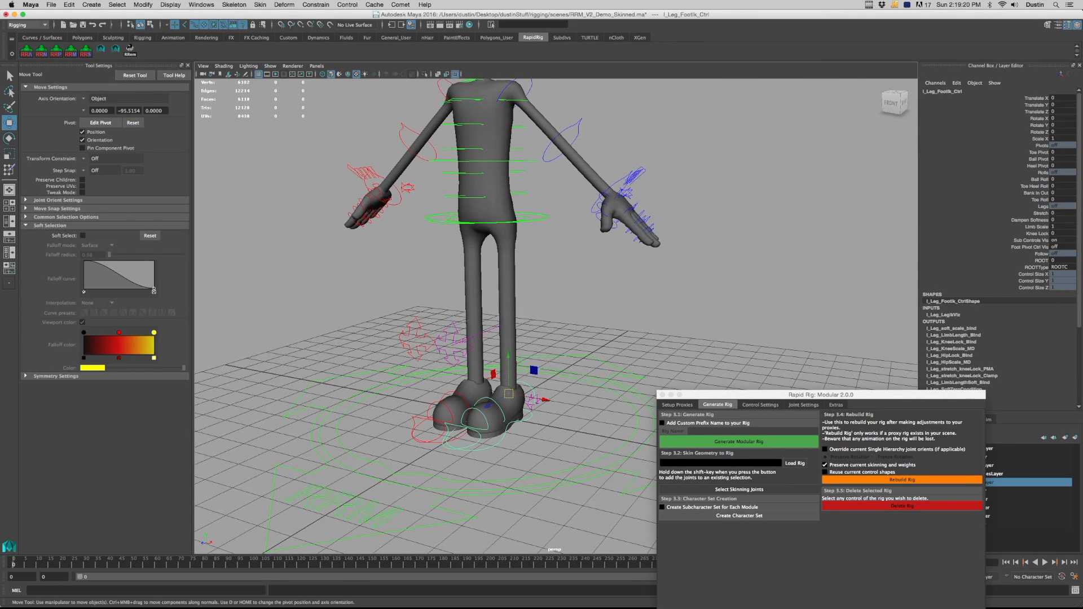
Try the Toe Pivot, Ball Pivot and Heel Pivot attributes on the left foot IK control
left_click(1039, 153)
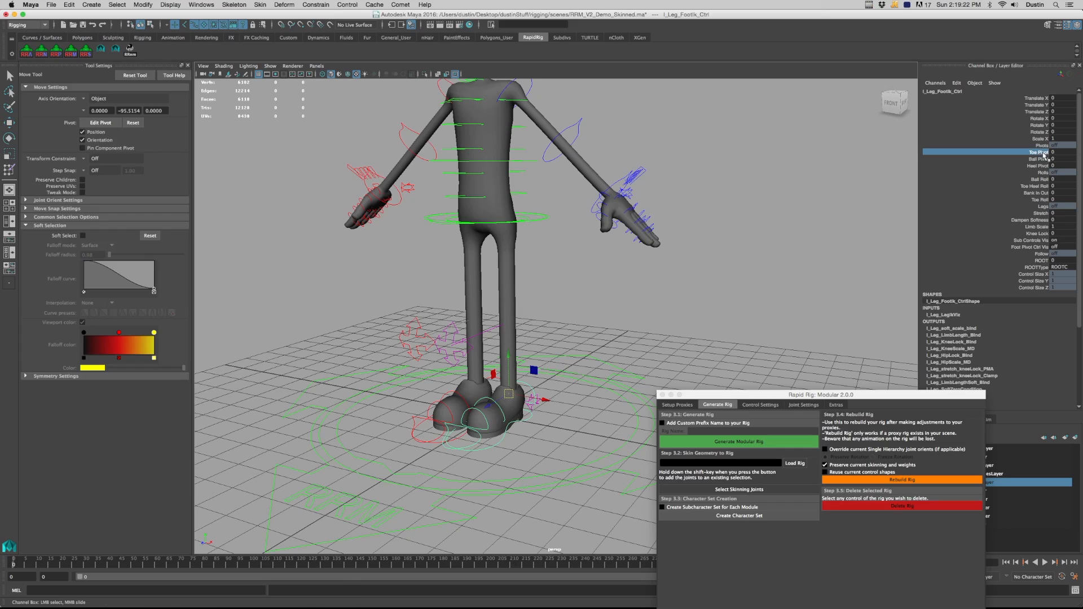
middle_click_drag(792, 231, 736, 237)
left_click(1039, 159)
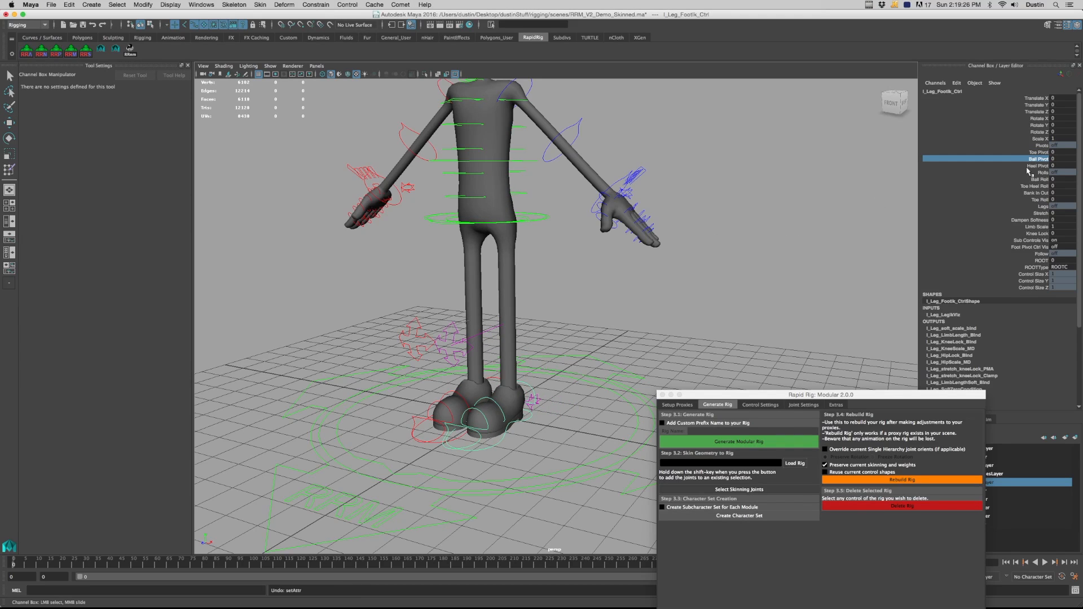
left_click(1039, 166)
middle_click_drag(685, 266, 677, 269)
Try the Ball Roll and Toe Heel Roll attributes on the left foot IK control, undoing each change
left_click(1039, 180)
middle_click_drag(733, 290, 720, 290)
key("z")
key("z")
left_click(1040, 186)
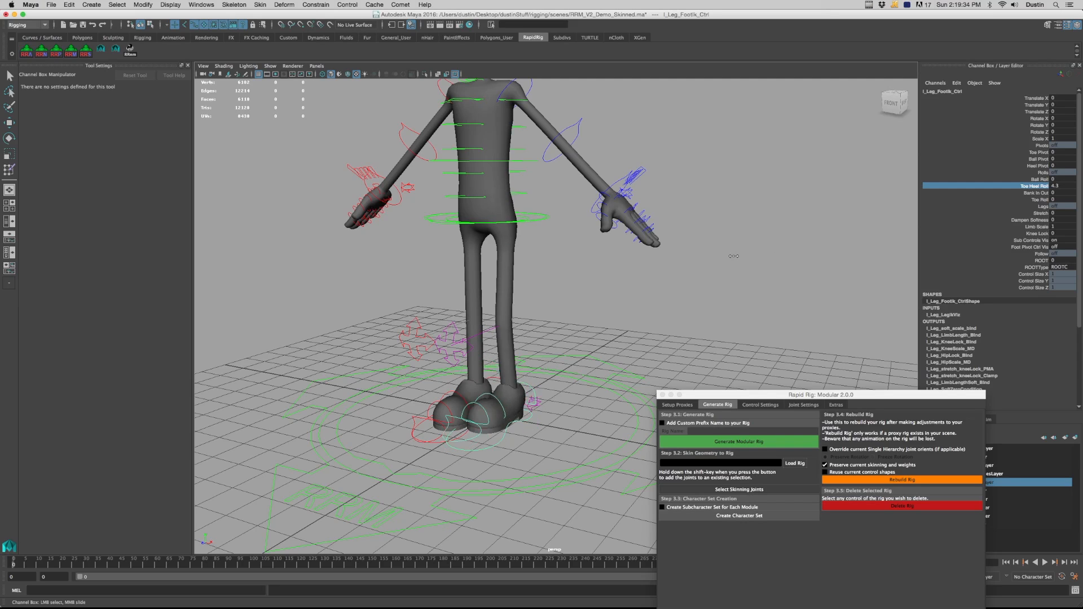
key("z")
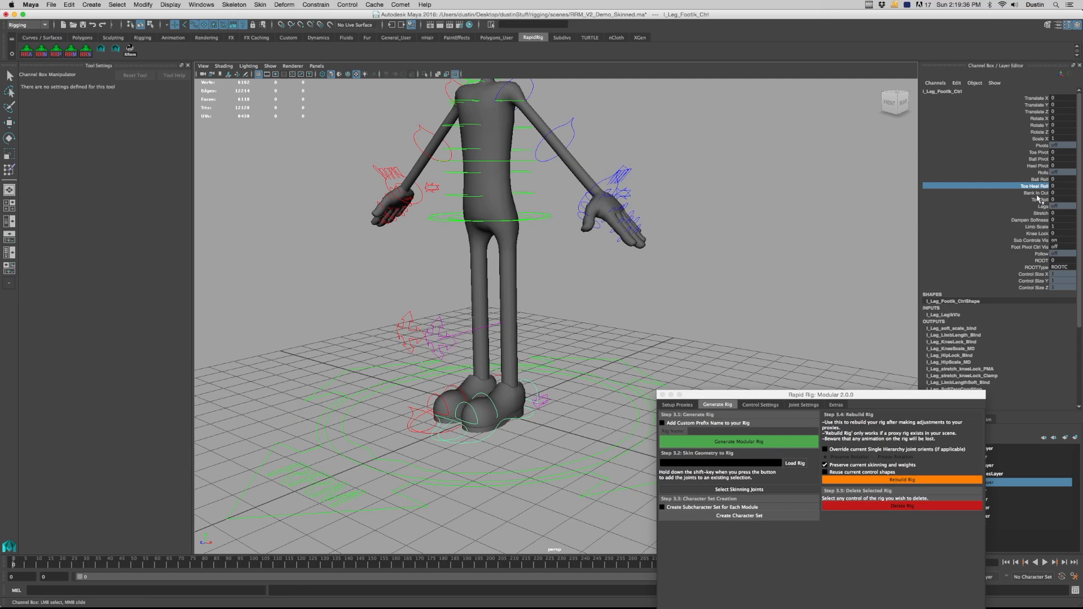
Try the Bank In Out attribute on the left foot IK control and undo the change
left_click(1038, 193)
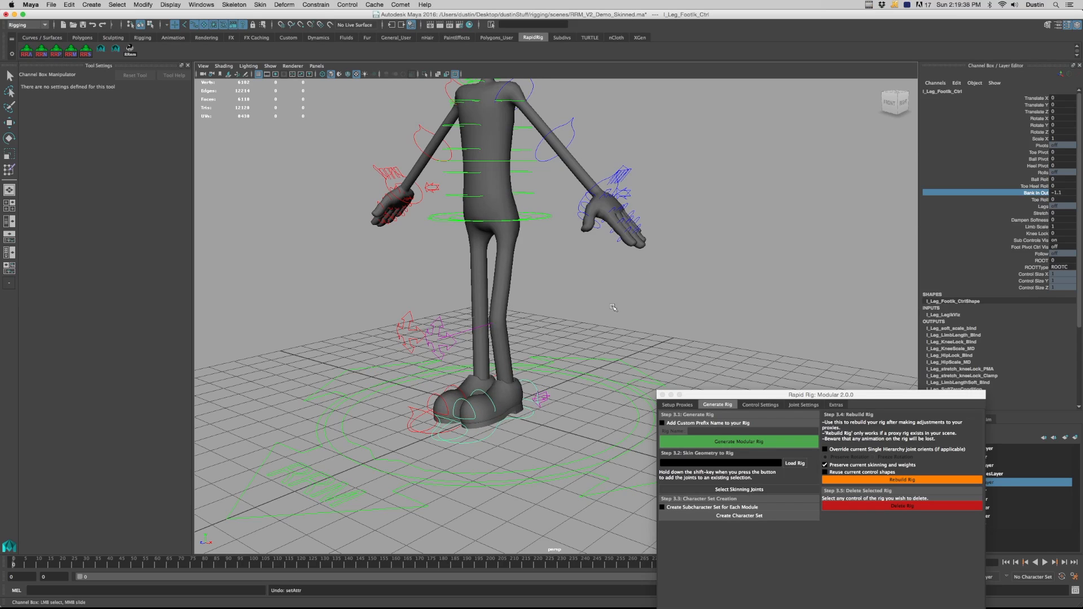
key("z")
key("z")
Add the right foot IK control to the selection and try Bank In Out on both feet, undoing the change
left_click(457, 451, "shift")
key("w")
middle_click_drag(457, 445, 491, 423, "alt")
left_click(1047, 193)
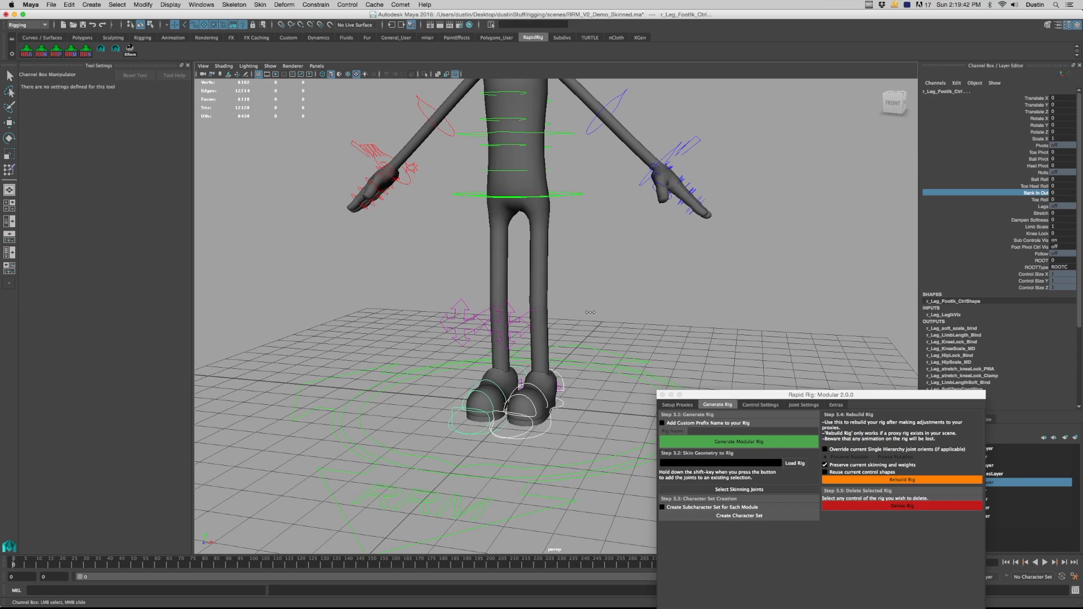
middle_click_drag(589, 311, 575, 311)
key("z")
key("z")
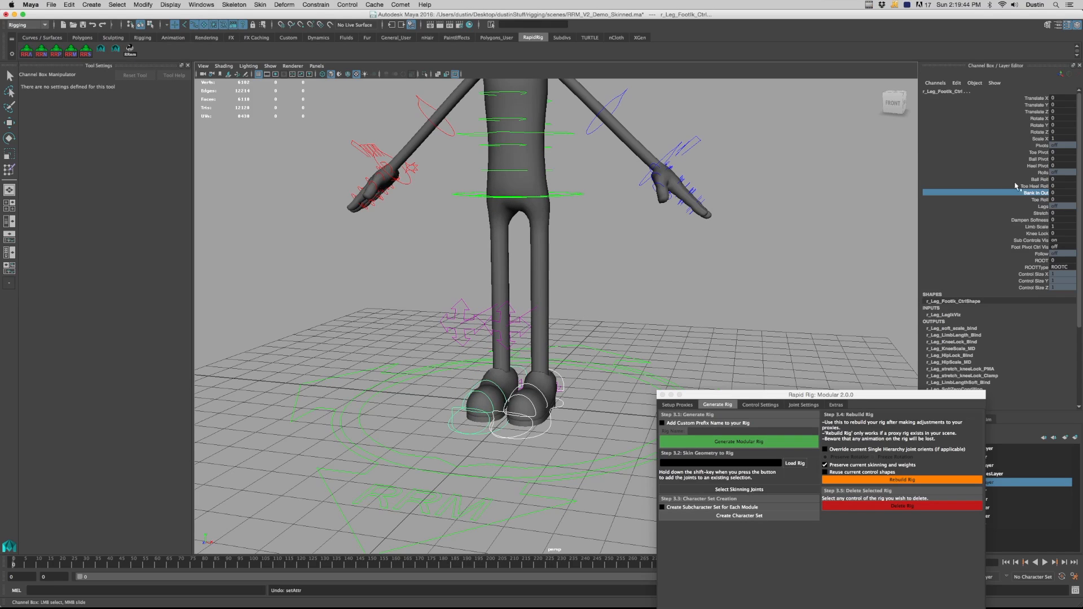
Try the Toe Pivot attribute on both foot IK controls and undo the change
left_click(1032, 187)
left_click(1041, 153)
mouse_move(542, 335)
middle_mouse_down()
mouse_move(516, 336)
mouse_move(529, 336)
middle_mouse_up()
key("z")
right_click_drag(529, 336, 600, 339, "alt")
left_click_drag(599, 338, 591, 342, "alt")
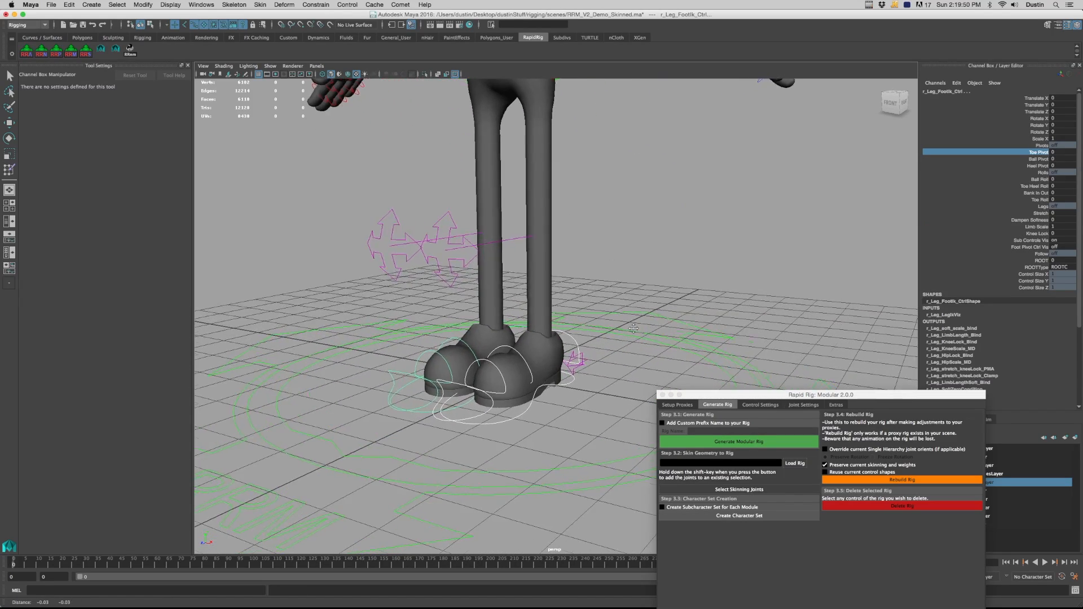
right_click_drag(592, 342, 558, 337, "alt")
left_click_drag(559, 338, 548, 335, "alt")
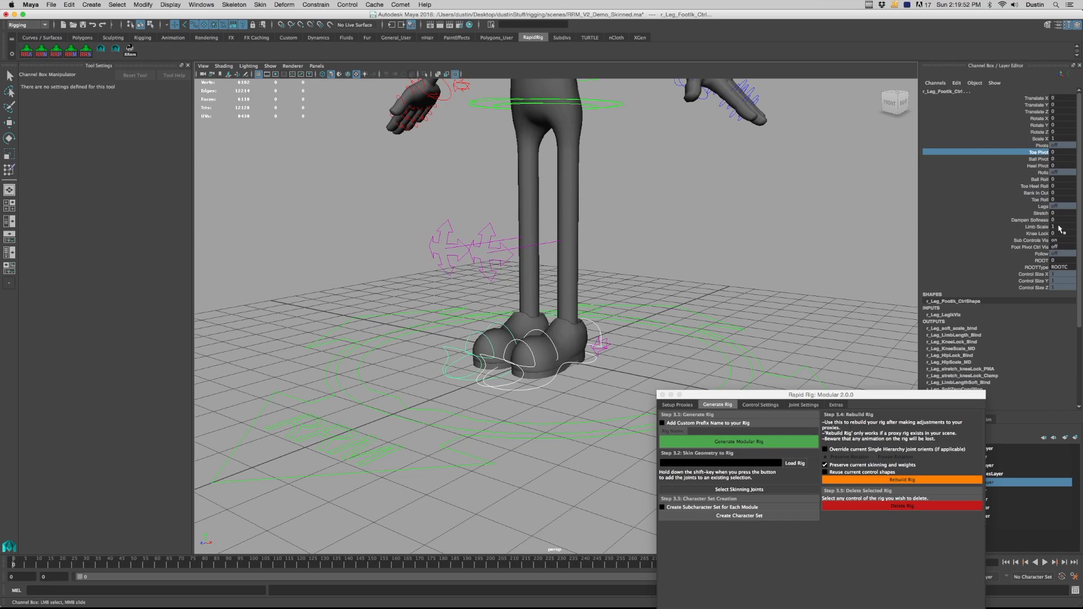
Rotate the left foot's ball IK control about 38 degrees in Y, then undo the rotation
left_click(555, 348)
key("e")
mouse_move(531, 330)
left_mouse_down()
mouse_move(515, 345)
mouse_move(523, 337)
left_mouse_up()
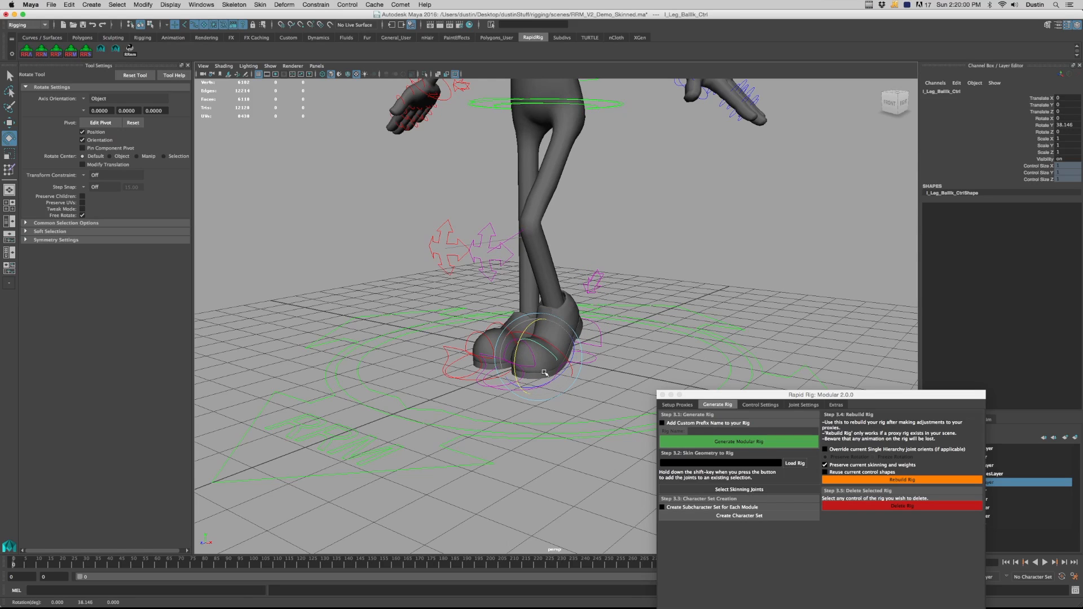
key("z")
Move the left foot IK control sideways to a Translate X of about 1.7
key("q")
left_click(591, 362)
key("w")
left_click_drag(540, 354, 676, 337, "alt")
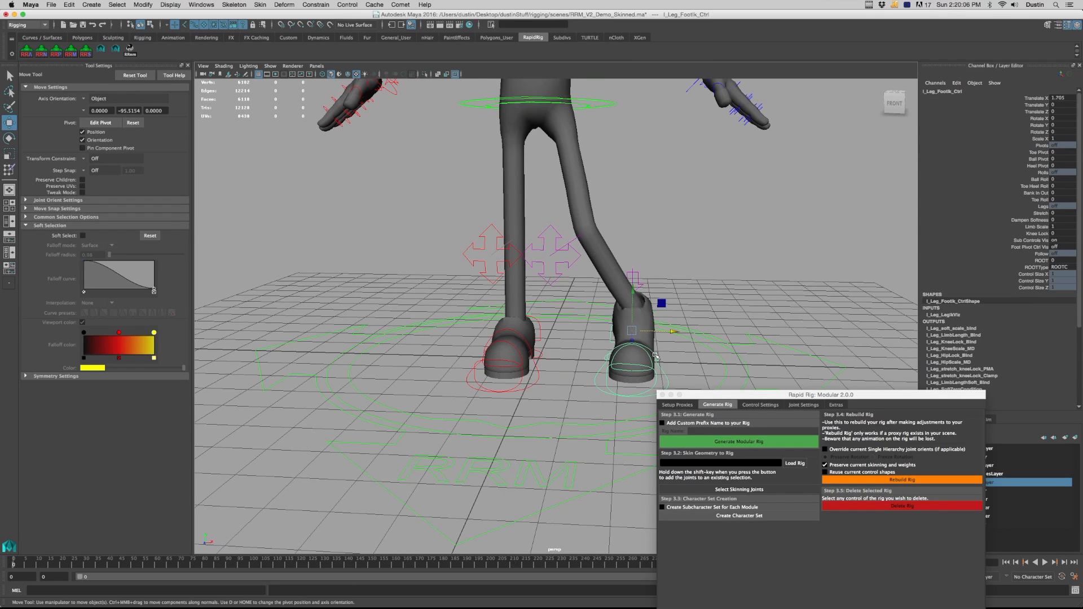
Rotate the left foot's ball IK control freely to about 12.4, 36.4 and 20.4 degrees in X, Y and Z
left_click(668, 356)
key("q")
left_click(663, 362)
key("e")
left_click(667, 374)
left_click_drag(667, 374, 670, 369)
key("q")
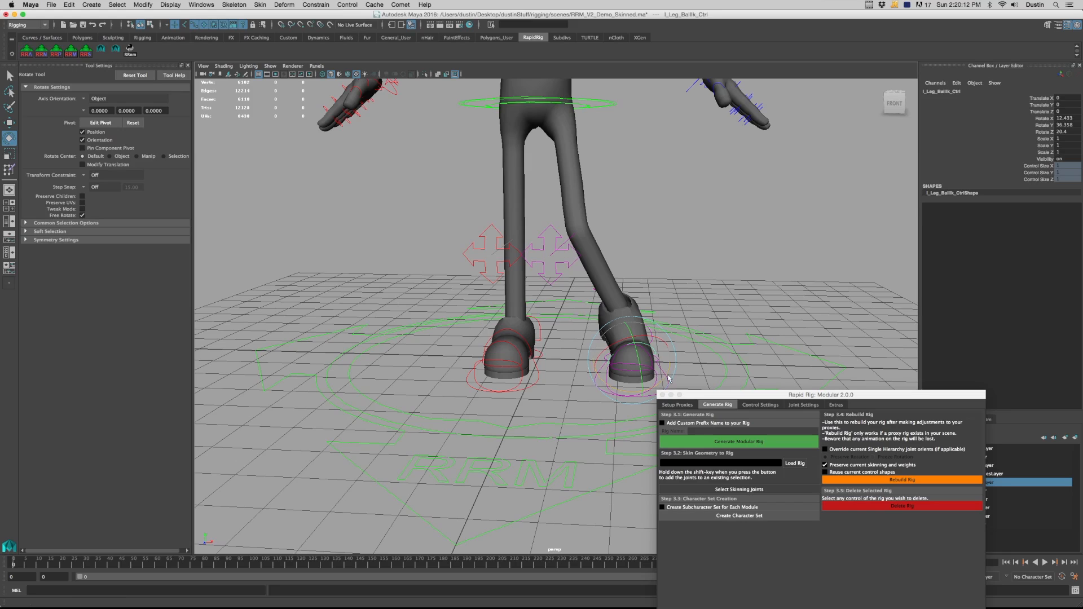
Turn off Sub Controls Vis on the left foot IK control
left_click(611, 356)
left_click_drag(446, 161, 348, 151, "alt")
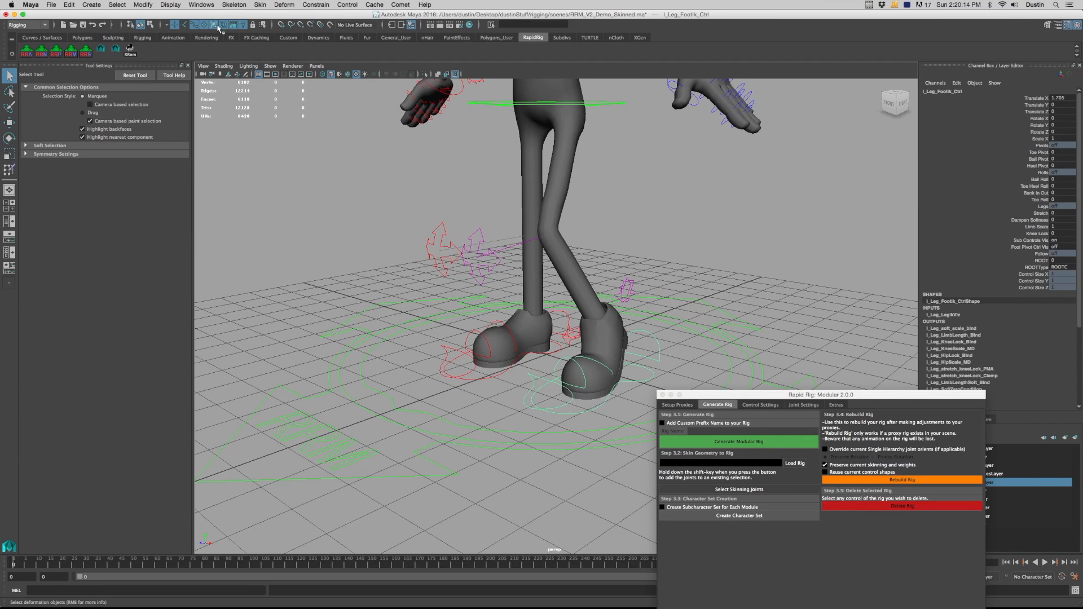
left_click(1061, 240)
type("0")
key("Return")
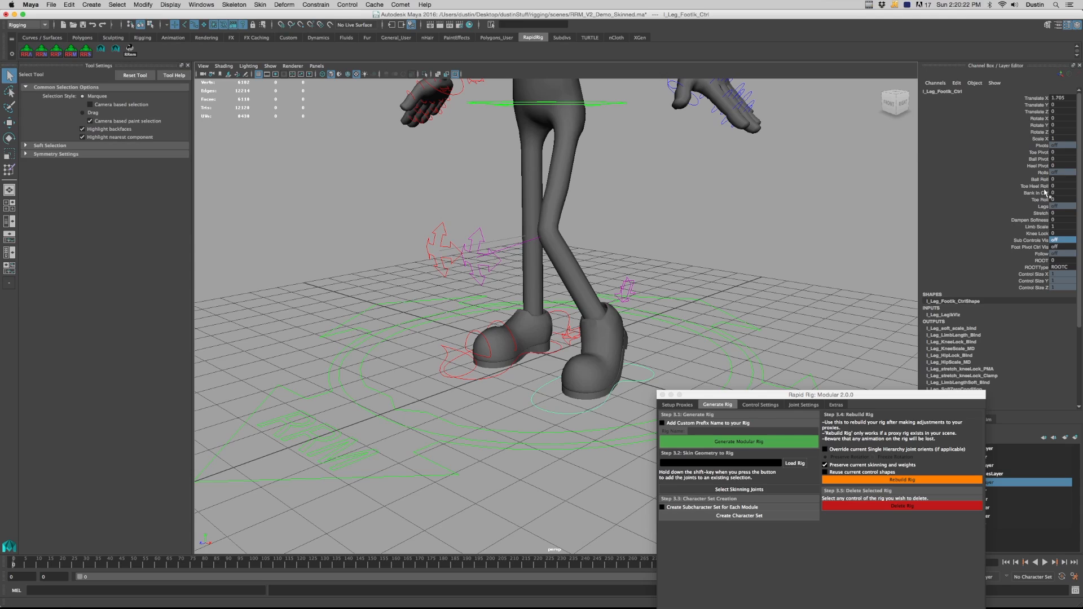
Try Toe Heel Roll and Bank In Out together, then undo back to before the sub-control visibility change
left_click_drag(1044, 188, 1043, 193)
middle_click_drag(837, 237, 862, 247)
key("super+z")
key("super+z")
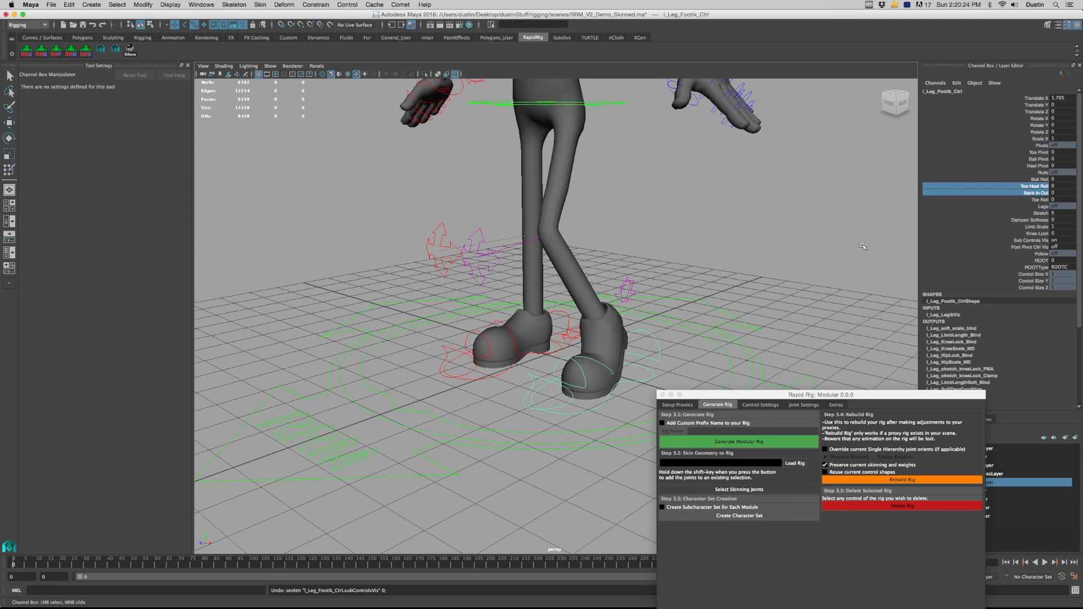
Turn on Foot Pivot Ctrl Vis for the left foot IK control
middle_click_drag(756, 302, 765, 266, "alt")
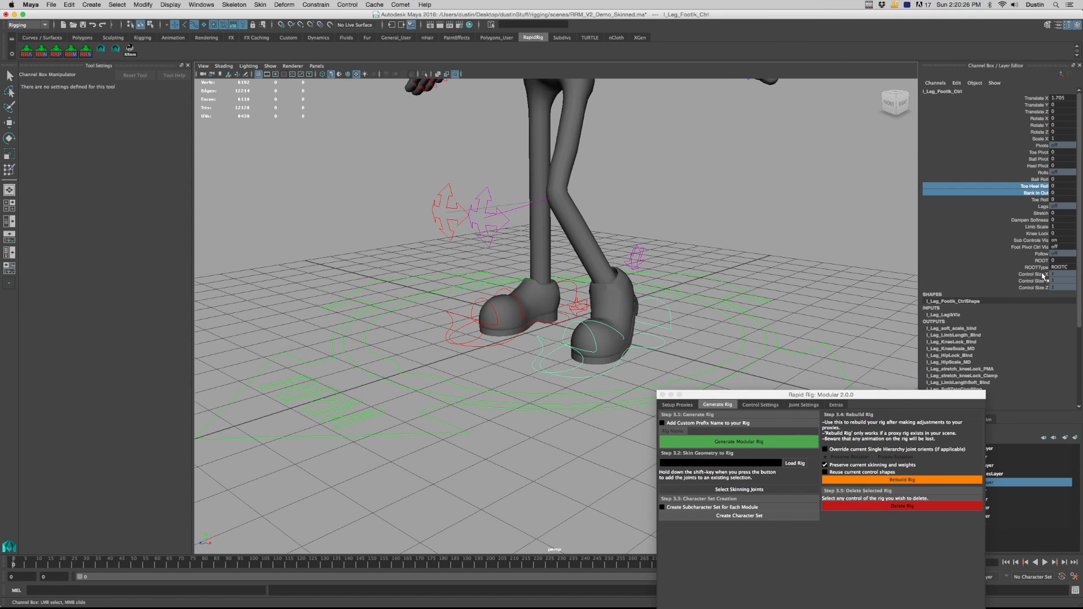
left_click(1057, 248)
type("1")
key("Return")
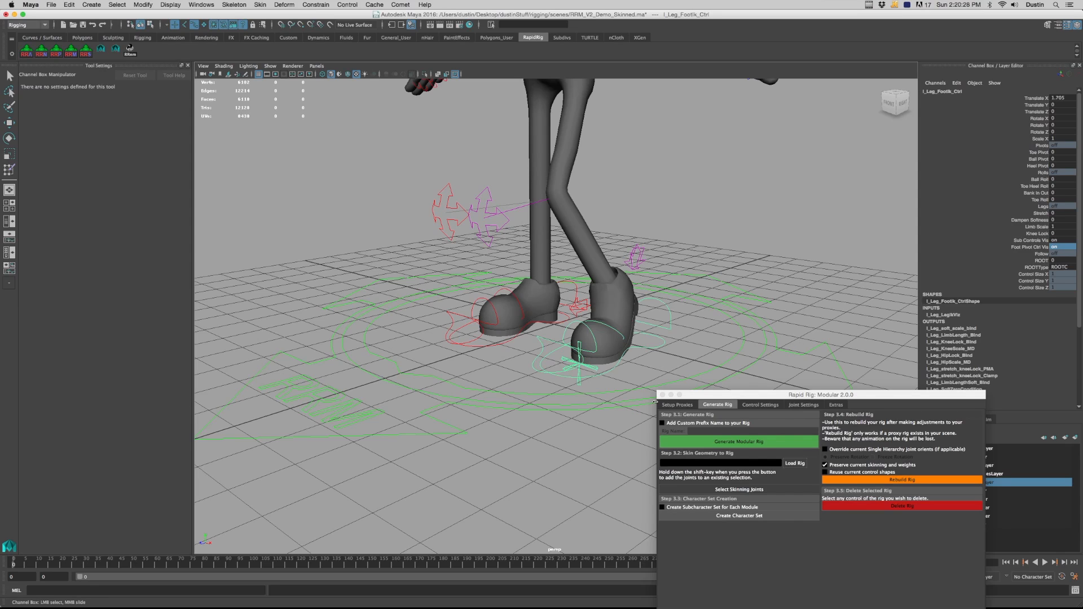
Move the left foot pivot control around the shoe and try rotating the foot about the relocated pivot
left_click(577, 377)
key("w")
left_click_drag(550, 374, 621, 352)
key("e")
key("ctrl+z")
key("w")
key("e")
Undo the foot pivot moves and rotations and the foot pivot control's visibility change
key("z")
key("z")
key("z")
key("z")
key("z")
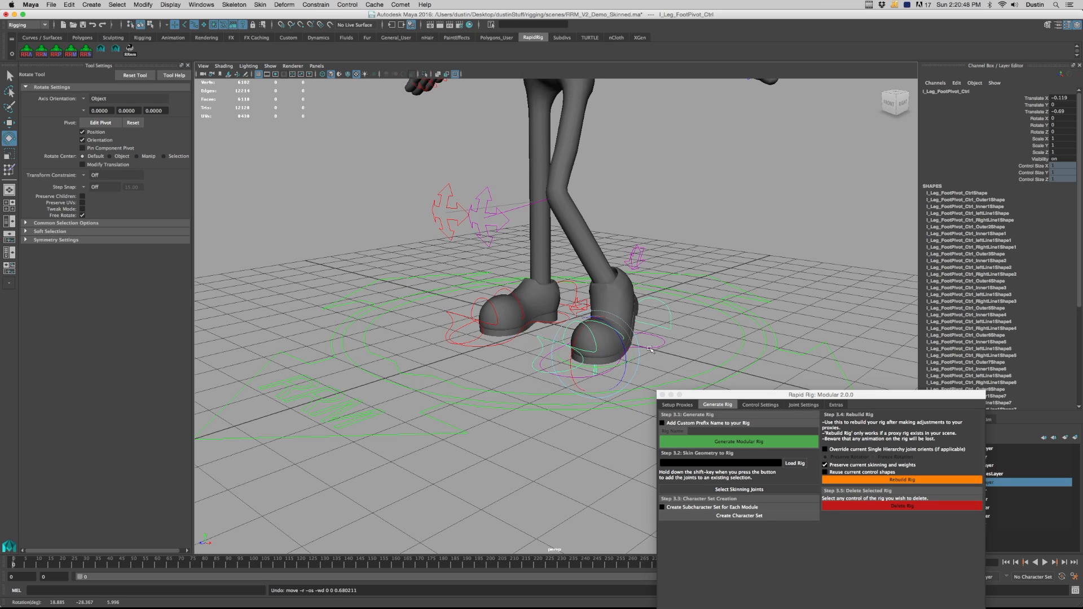
key("z")
key("z")
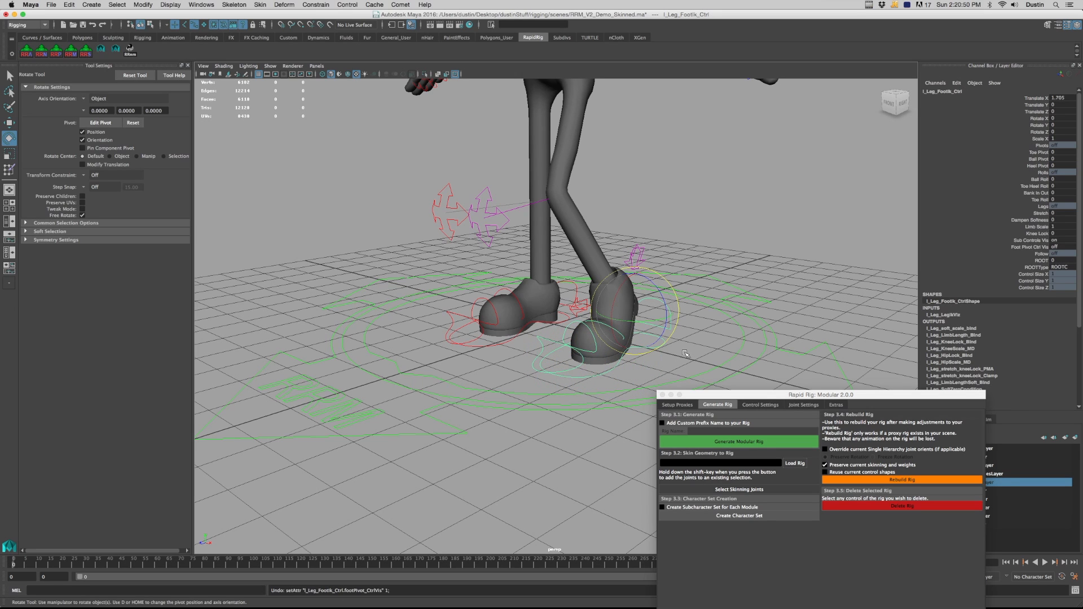
Reset Rotate X, Y and Z of the left foot's ball IK control to 0
left_click_drag(708, 281, 654, 285, "alt")
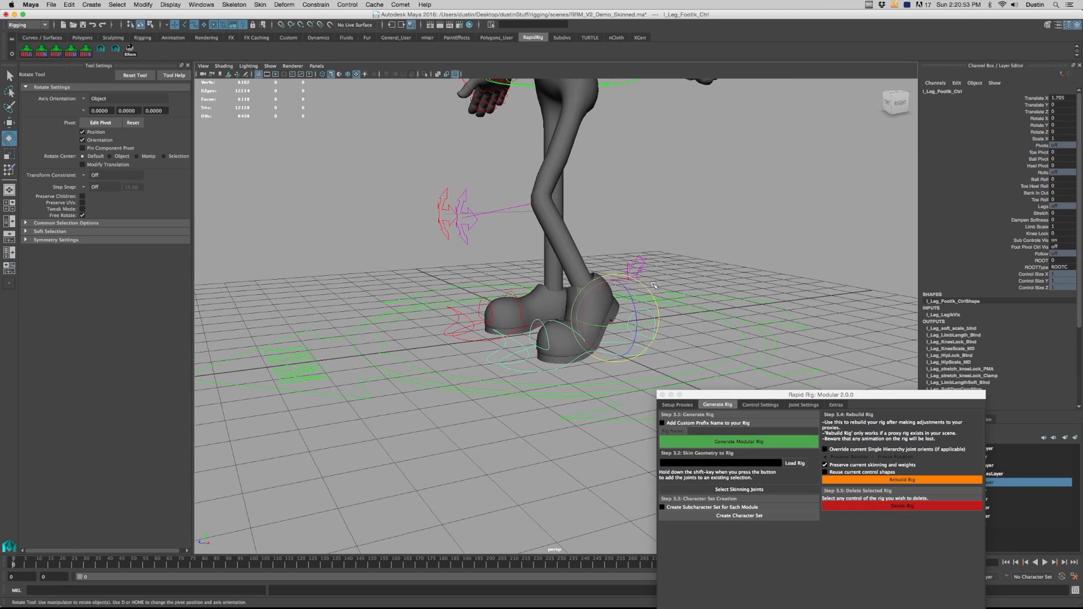
left_click(564, 326)
left_click_drag(1076, 119, 1071, 132)
type("0")
key("Return")
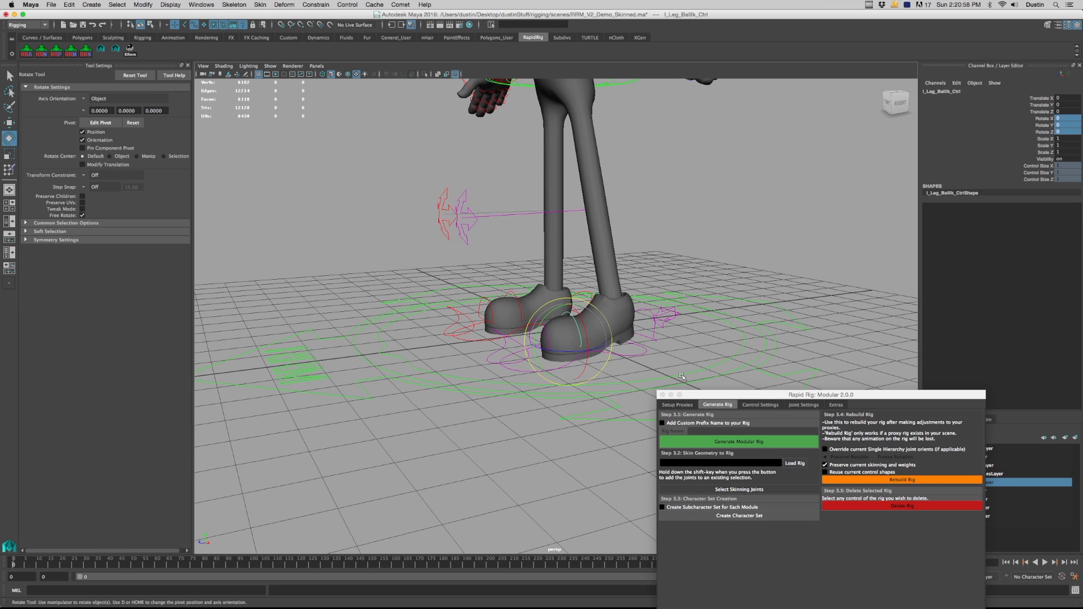
Select the left foot IK control and reset its Translate X to 0
left_click(641, 356)
left_click(641, 355)
left_click_drag(640, 356, 661, 368, "alt")
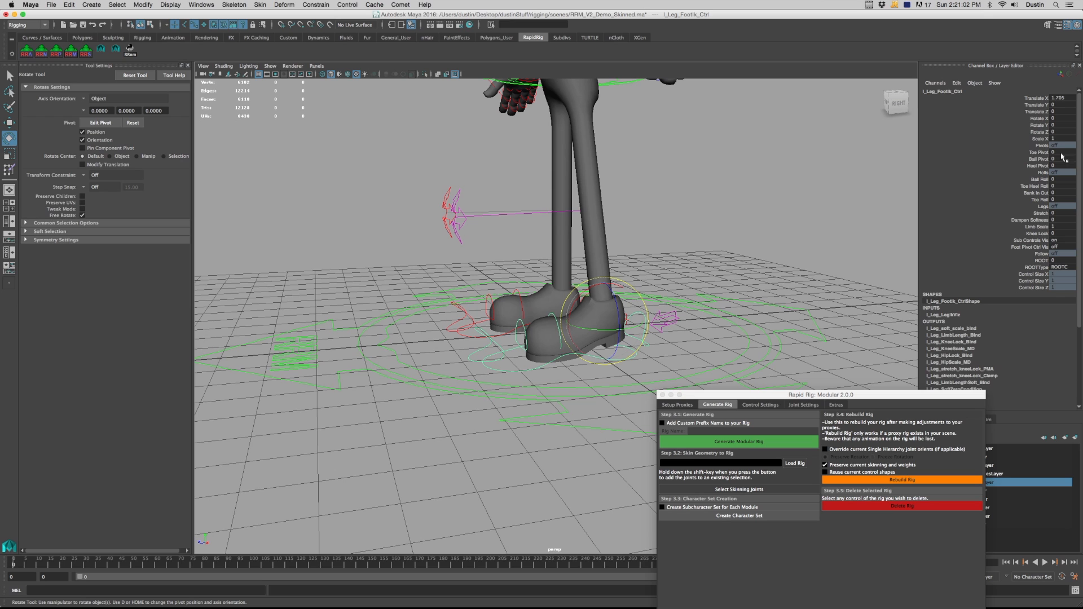
left_click(1063, 98)
type("0")
key("Return")
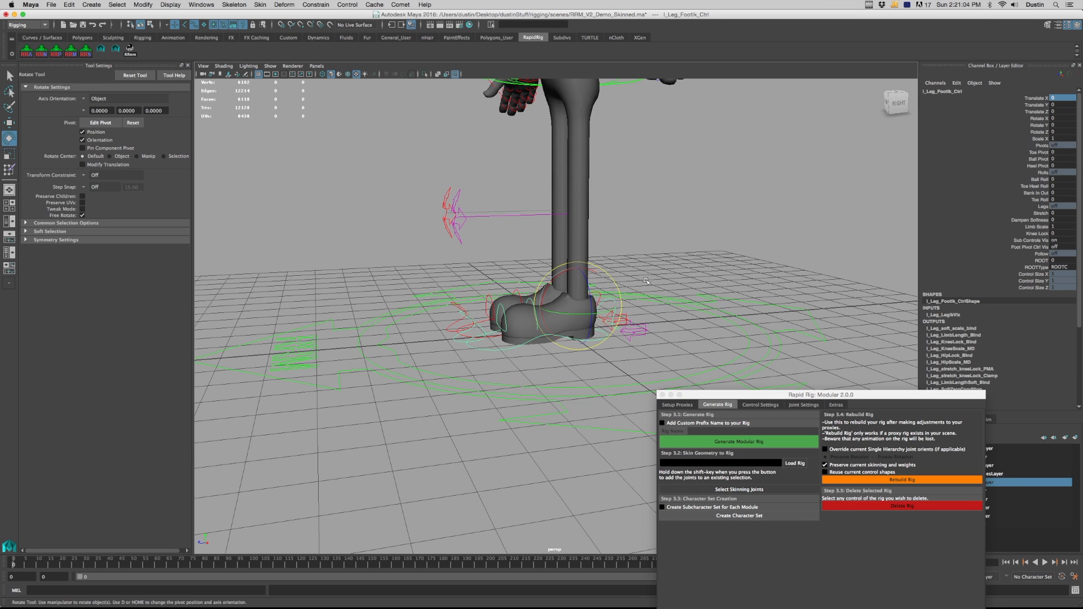
Try moving the left foot IK control to test the leg, then undo the last move
left_click_drag(571, 296, 579, 299, "alt")
key("w")
middle_click_drag(580, 300, 556, 313, "alt")
left_click_drag(556, 313, 637, 327)
key("super+z")
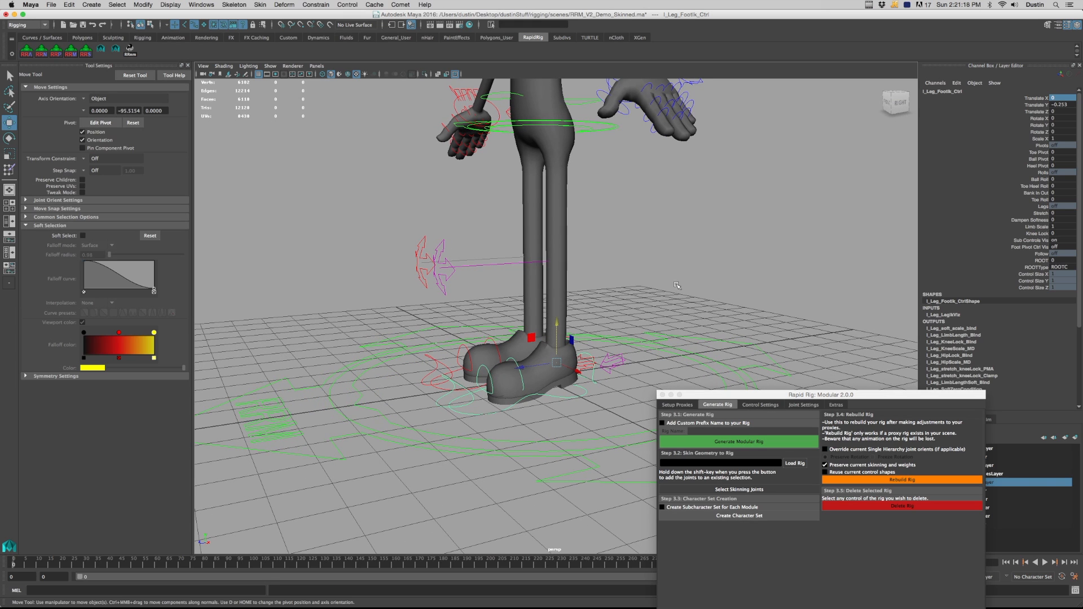
Set Translate Y of the left foot IK control to 0
left_click(1061, 105)
type("0")
key("Return")
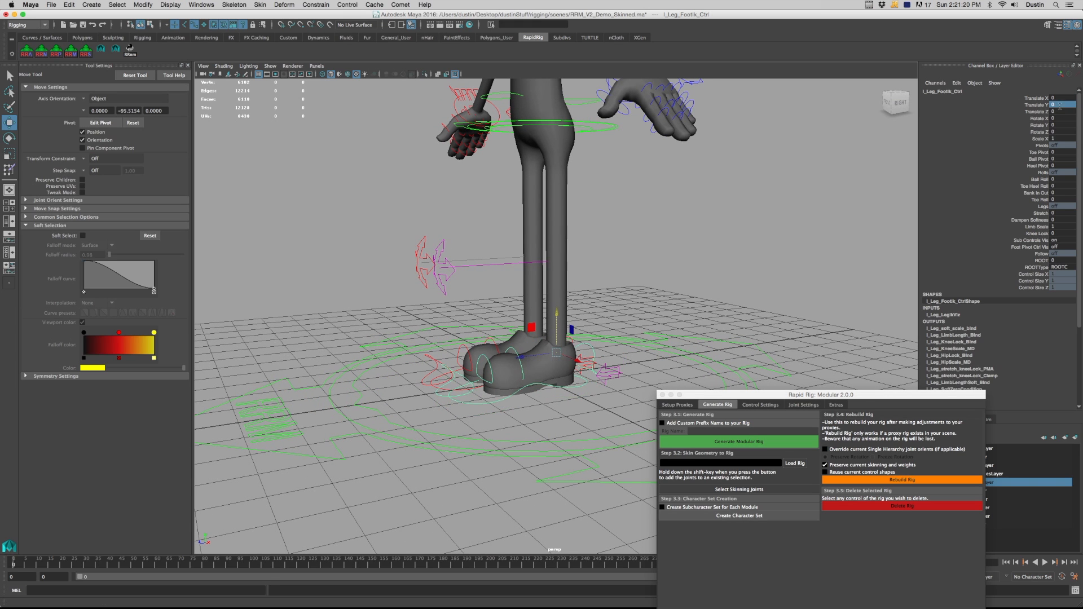
Switch the left leg from IK to FK by setting its switch control's IK/FK attribute to 1
left_click_drag(582, 305, 602, 313, "alt")
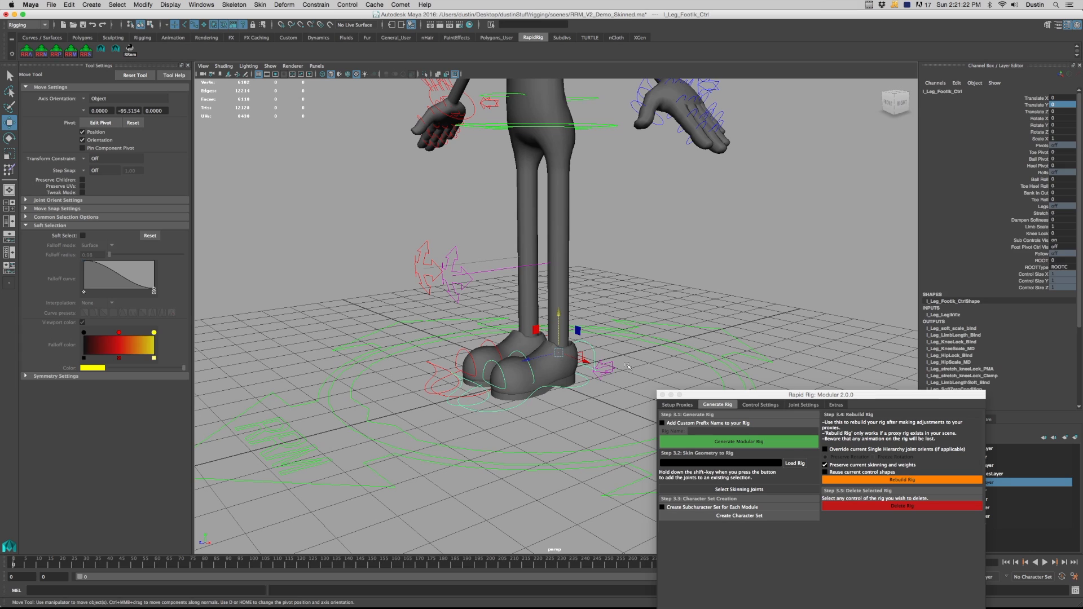
left_click(612, 368)
left_click(1034, 98)
middle_click_drag(727, 219, 756, 218)
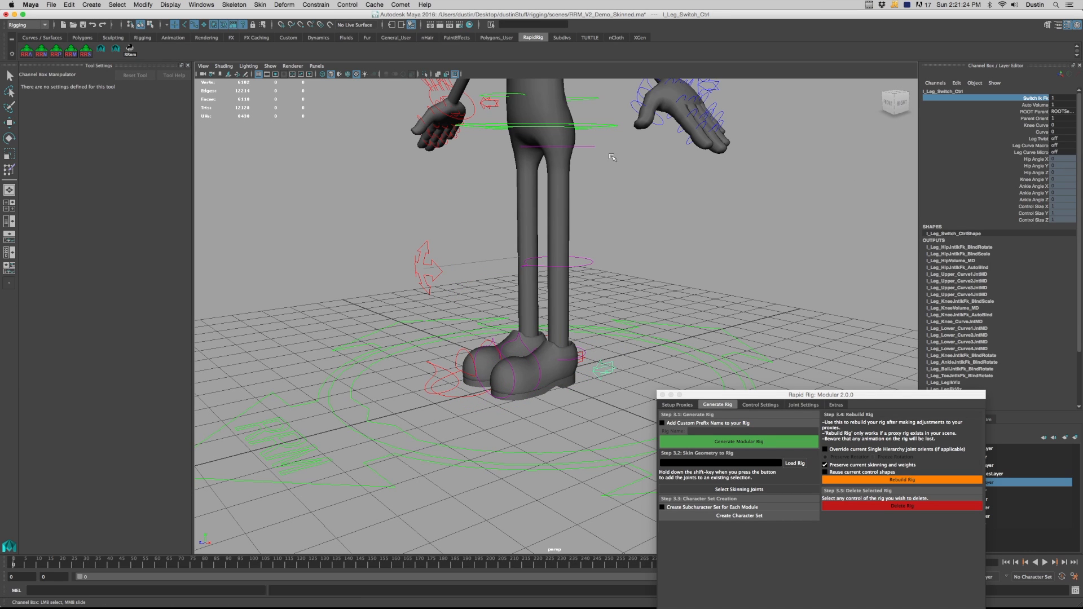
Turn on Always Visible for the left leg's hip FK control
left_click(591, 147)
key("w")
double_click(1066, 159)
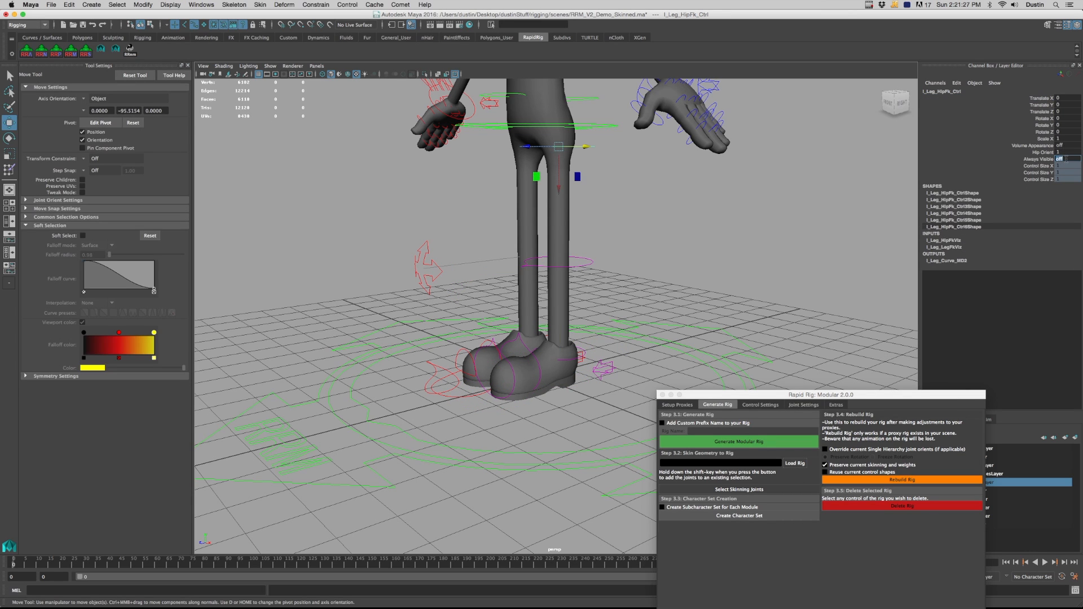
Blend the left leg back from FK to IK with the leg's switch control
left_click(601, 369)
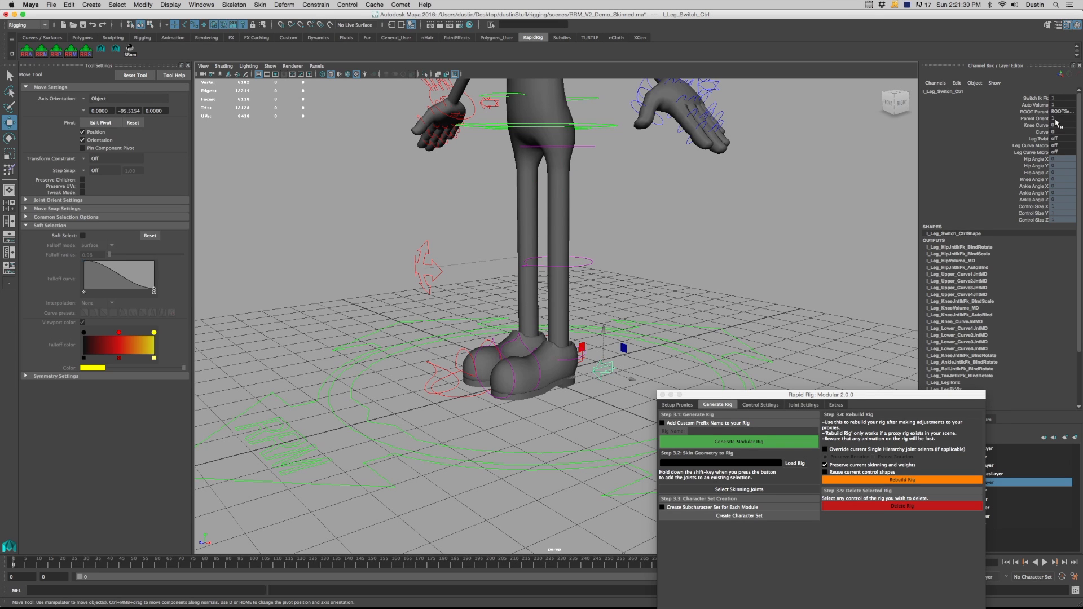
left_click(1046, 98)
middle_click_drag(666, 313, 627, 317)
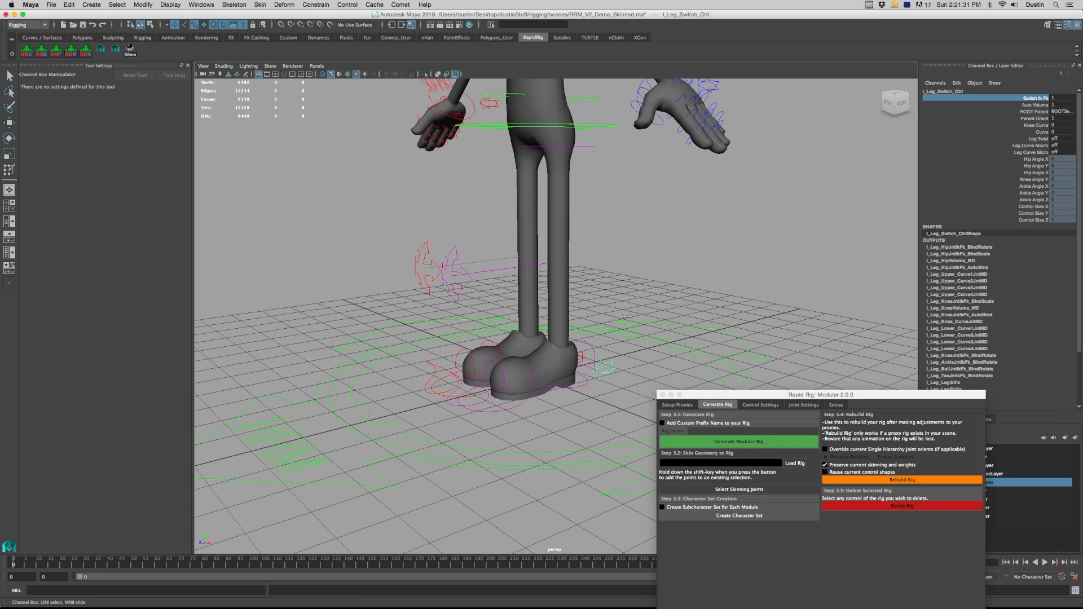
Try moving the left foot IK control and the hip FK control, then undo the moves
left_click(584, 385)
key("w")
mouse_move(560, 327)
left_mouse_down()
mouse_move(561, 316)
mouse_move(561, 330)
left_mouse_up()
left_click(592, 147)
left_click_drag(561, 174, 562, 177)
key("super+z")
key("super+z")
key("super+z")
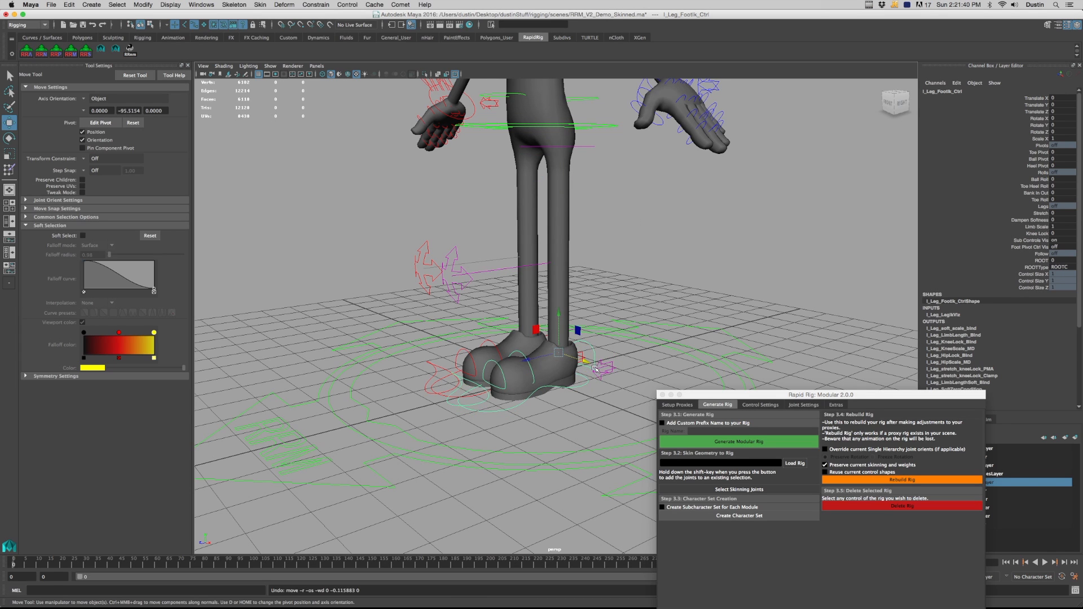
Try raising the left foot IK control with Dampen Softness off, then undo the moves
key("super+z")
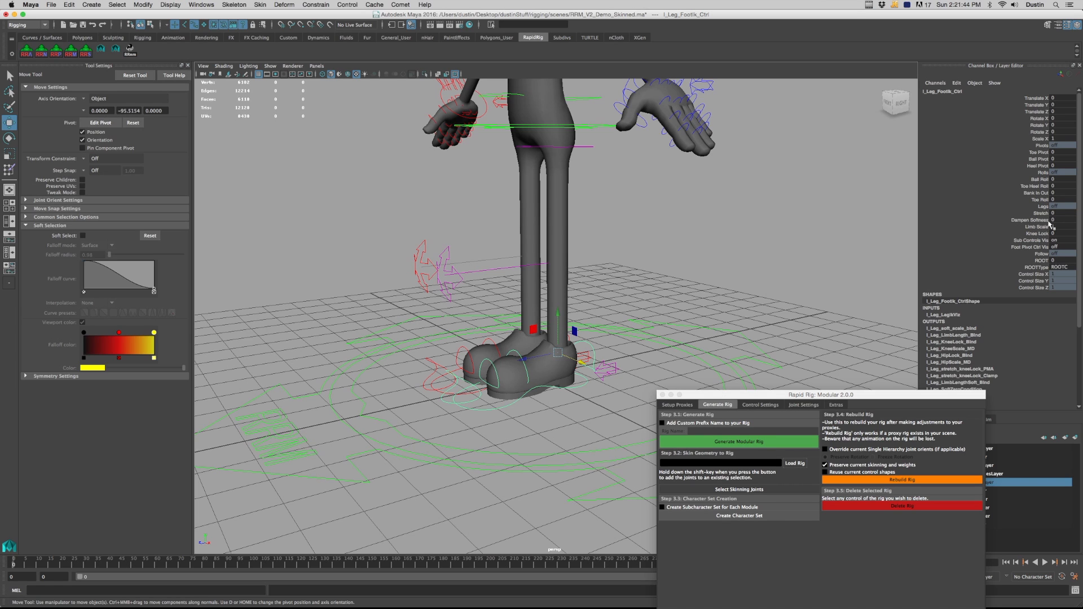
key("super+z")
left_click_drag(563, 318, 558, 298)
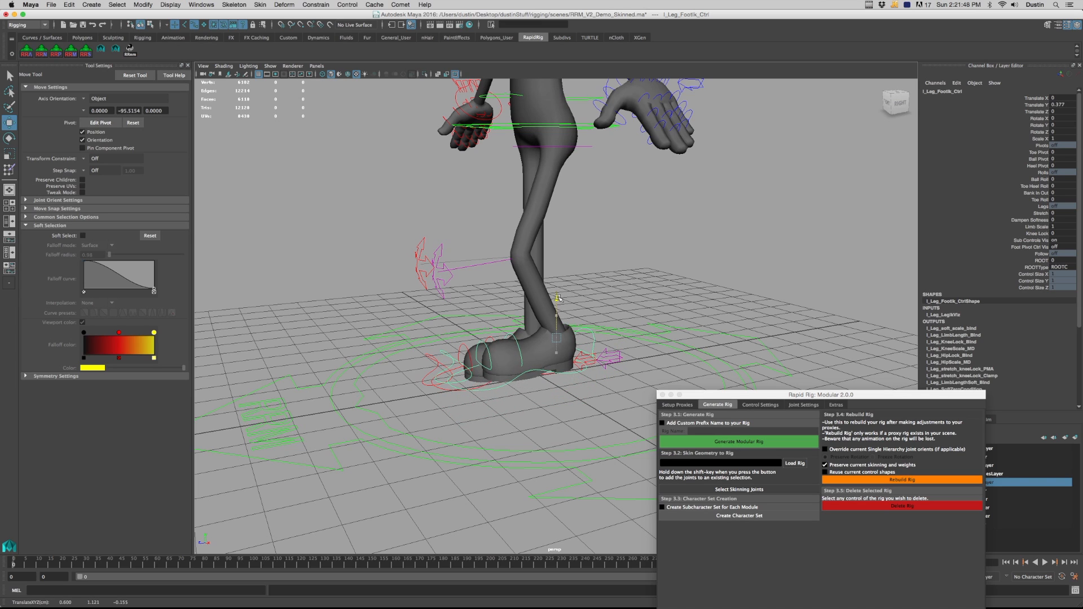
key("super+z")
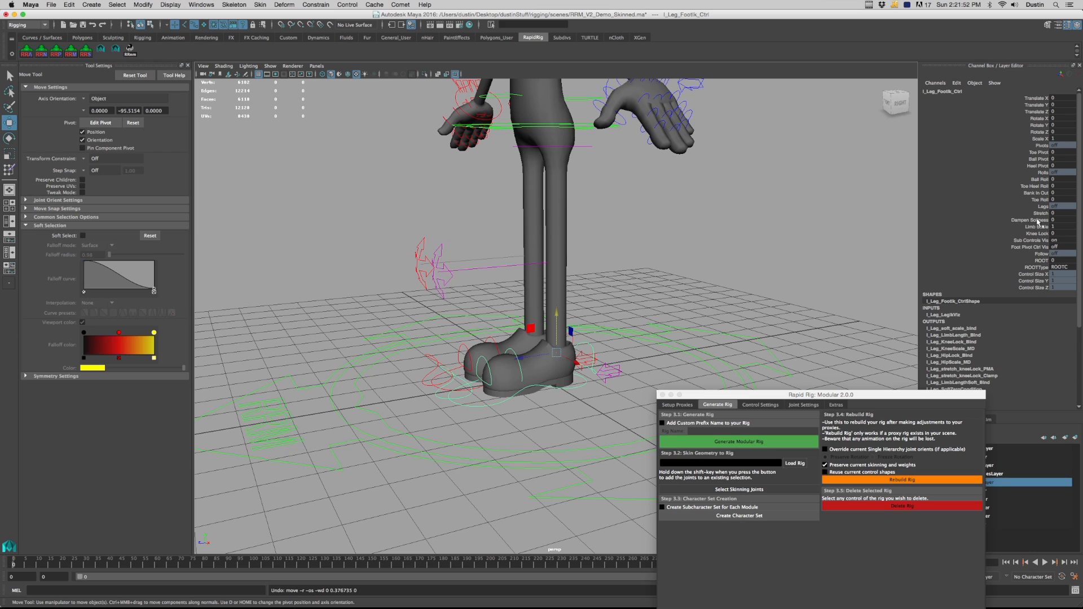
Set the left foot IK control's Dampen Softness to 3.1 and try lowering the foot to Translate Y about -0.746
left_click(1038, 221)
mouse_move(762, 245)
middle_mouse_down()
mouse_move(730, 245)
mouse_move(743, 244)
middle_mouse_up()
key("w")
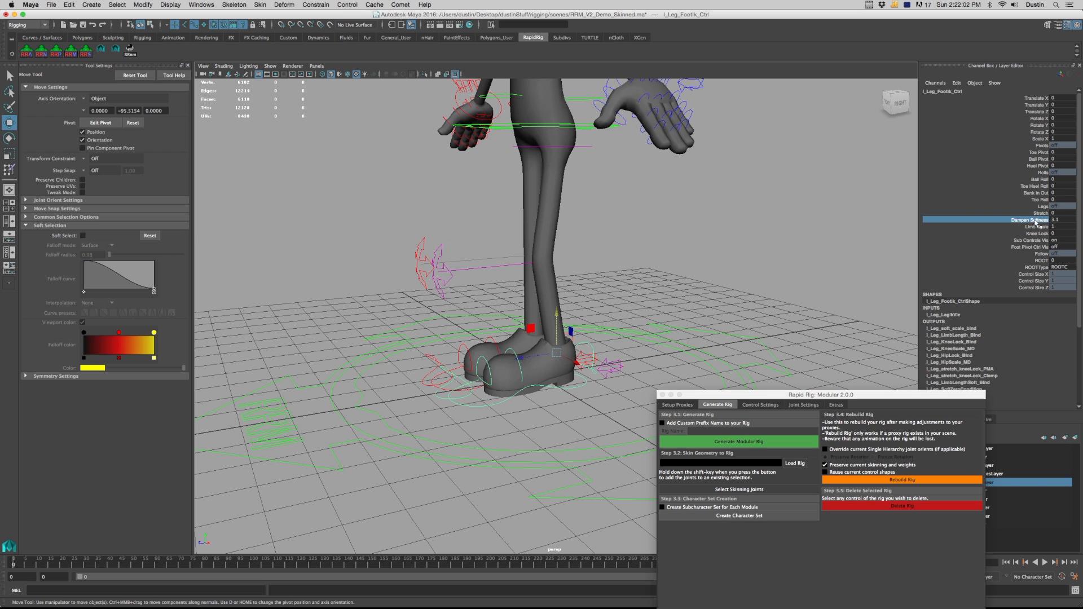
left_click_drag(557, 315, 588, 346)
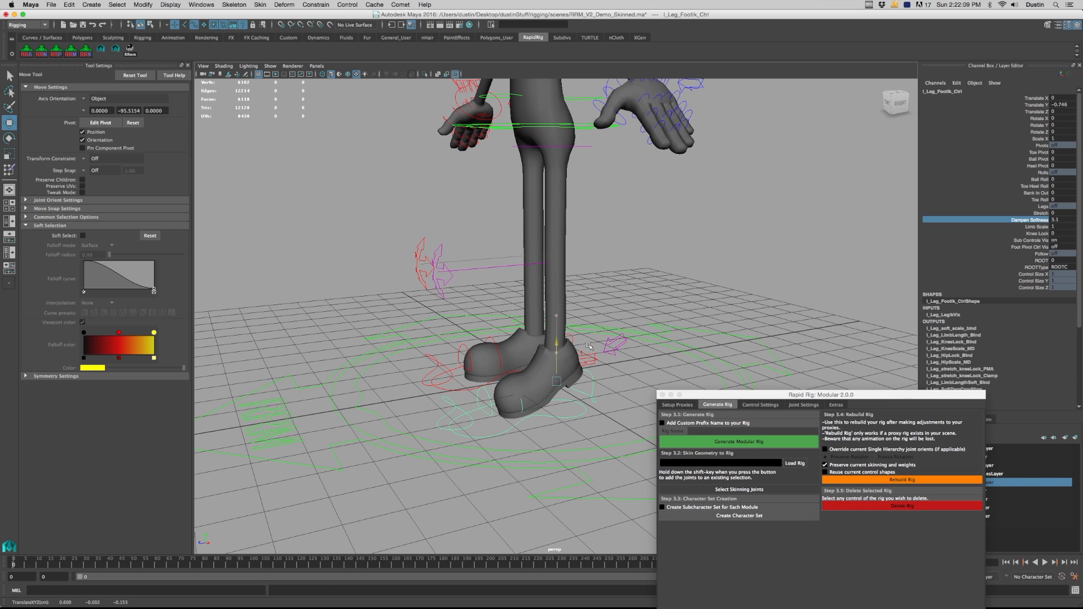
Reduce the left foot control's Dampen Softness and try raising the foot to Translate Y about -0.368
left_click(1030, 220)
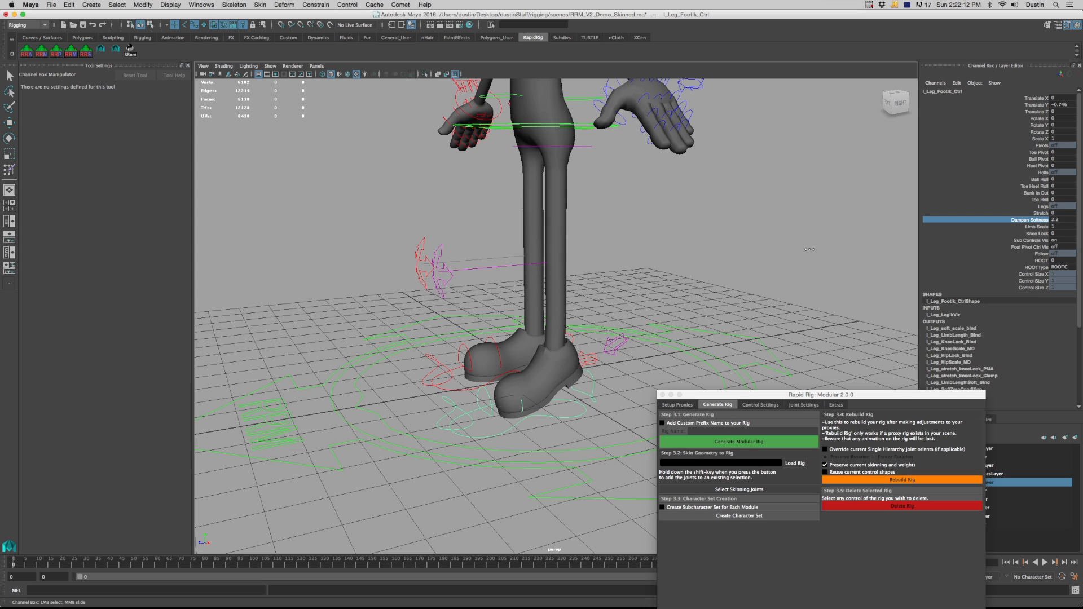
key("w")
left_click_drag(574, 357, 579, 327)
Raise the left foot control's Dampen Softness to about 18.3 and test it by lowering the foot to Translate Y about -2.098
left_click(1038, 219)
middle_click_drag(1038, 219, 840, 242)
key("w")
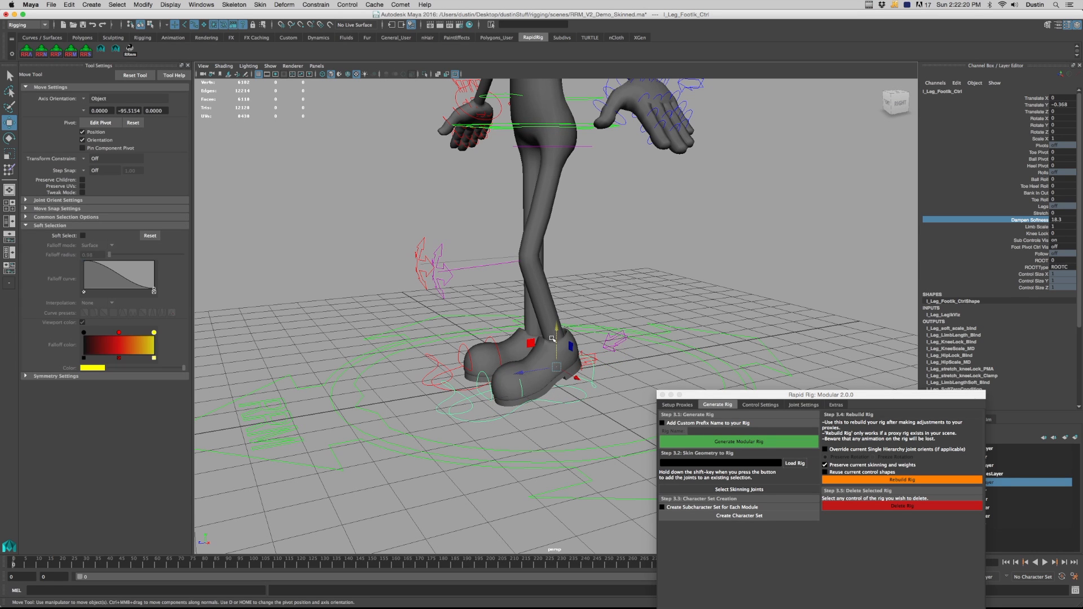
left_click_drag(559, 325, 608, 432)
left_click(1027, 224)
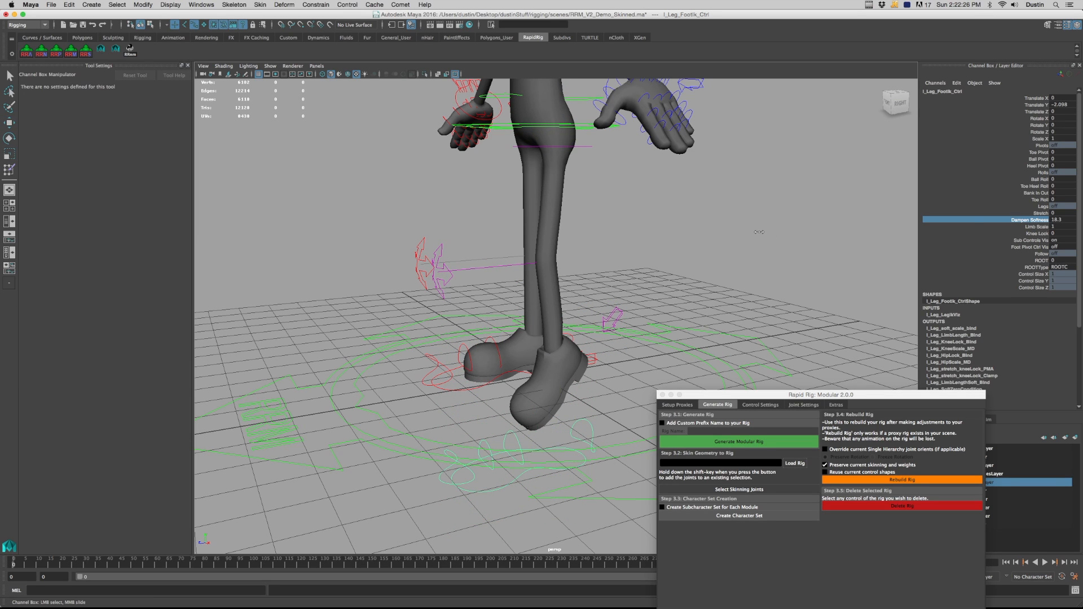
middle_click_drag(720, 233, 693, 233)
key("w")
left_click_drag(556, 395, 615, 320)
Reset the left foot IK control's Dampen Softness and Translate Y to 0
left_click(1063, 220)
type("0")
key("Return")
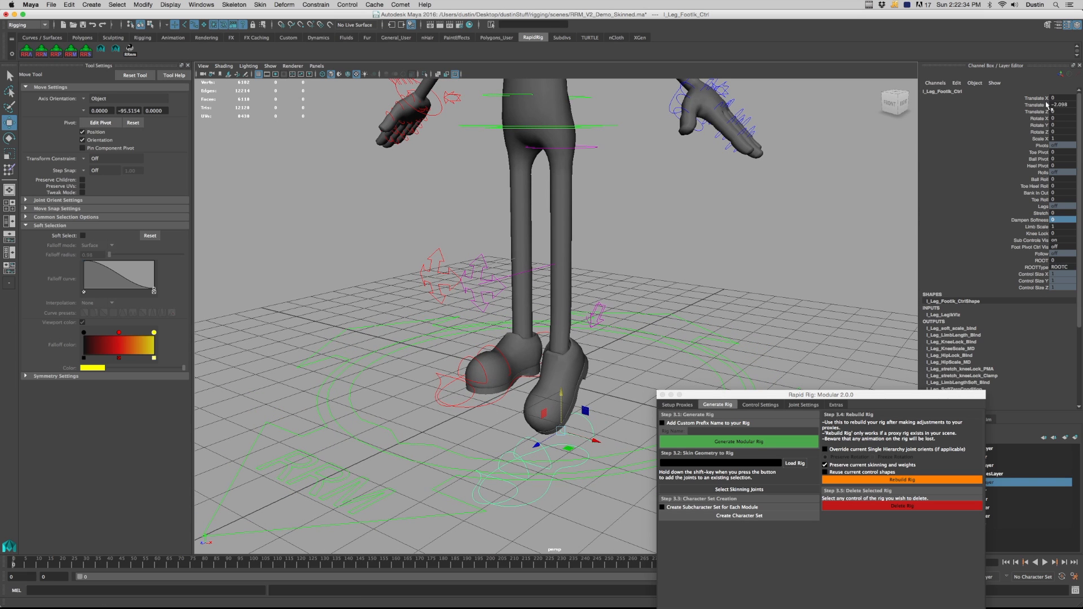
left_click(1058, 105)
type("0")
key("Return")
Try rotating the left and right shoulder FK controls together in Object mode to raise both arms, then undo the rotations
left_click(658, 276)
right_click_drag(658, 276, 579, 358, "alt")
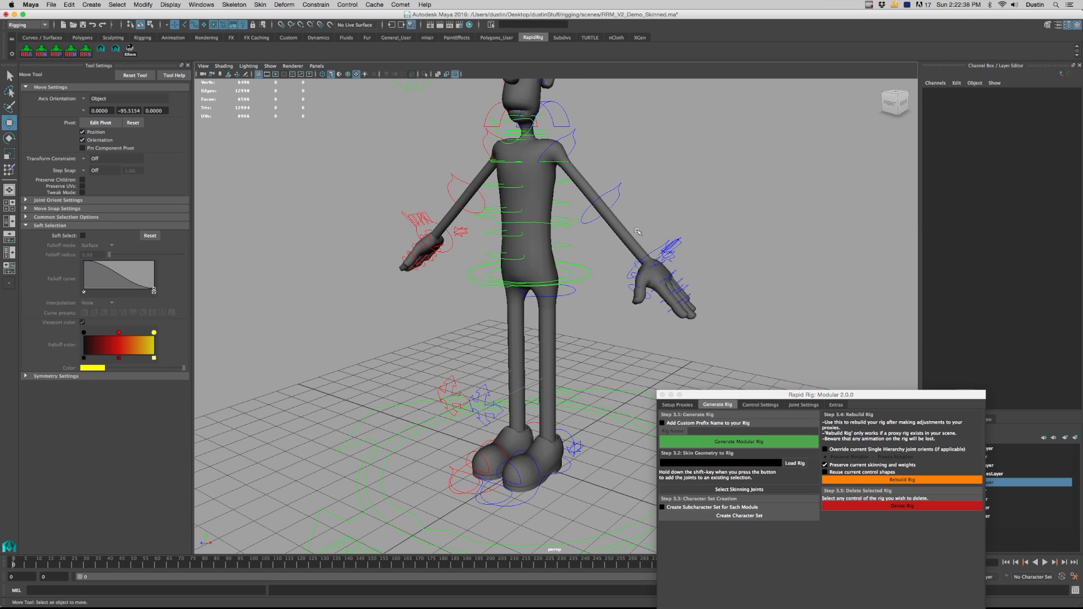
left_click(575, 147)
left_click_drag(575, 147, 602, 258, "alt")
left_click_drag(599, 203, 492, 228, "alt")
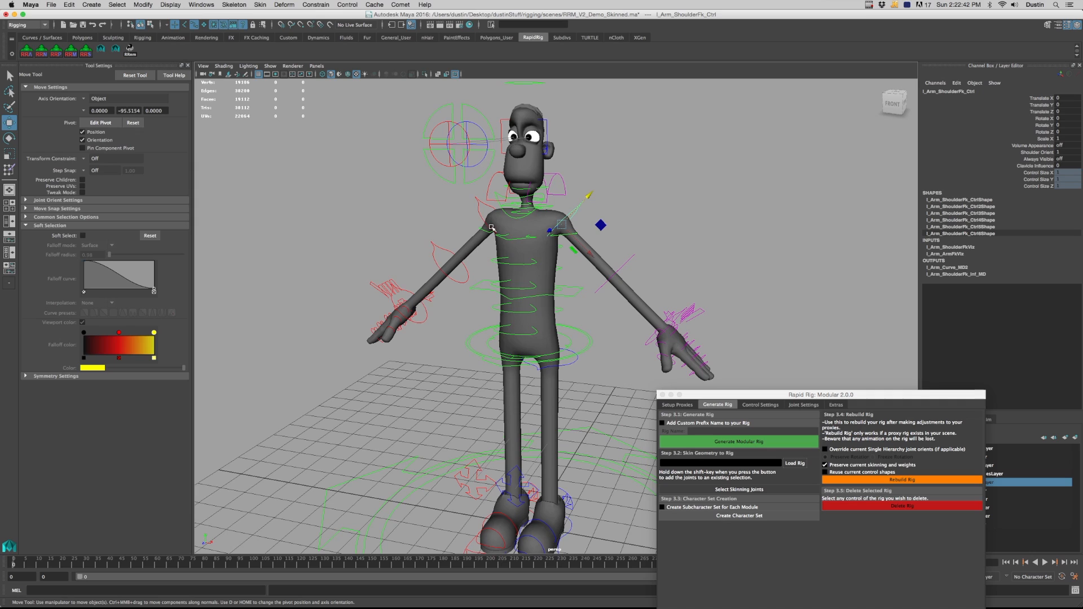
left_click(481, 215)
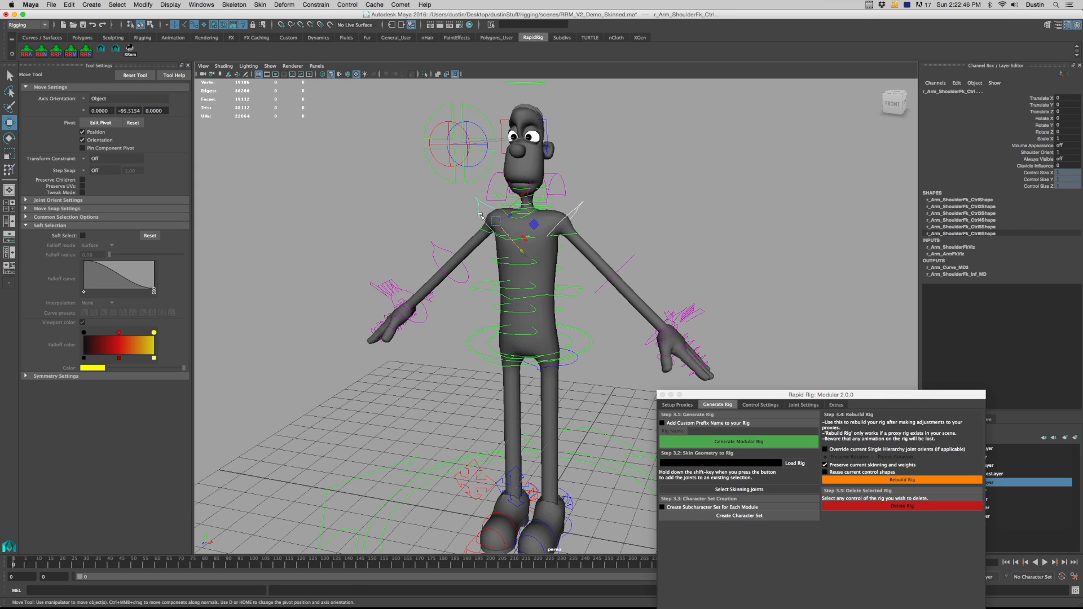
key("e")
left_click_drag(523, 213, 564, 192)
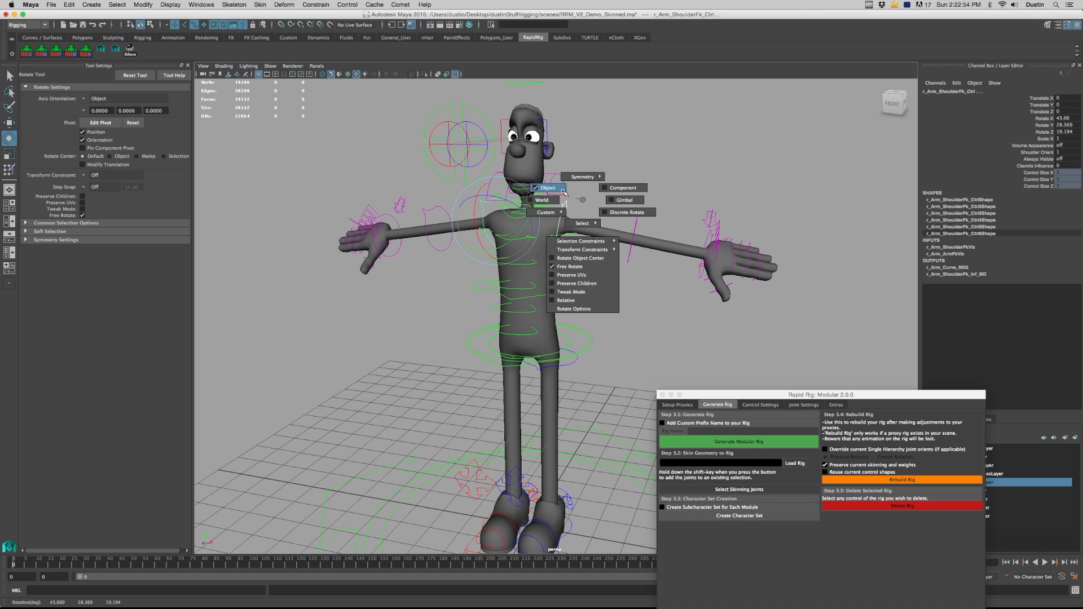
left_click_drag(520, 236, 502, 230)
key("z")
key("z")
key("z")
key("z")
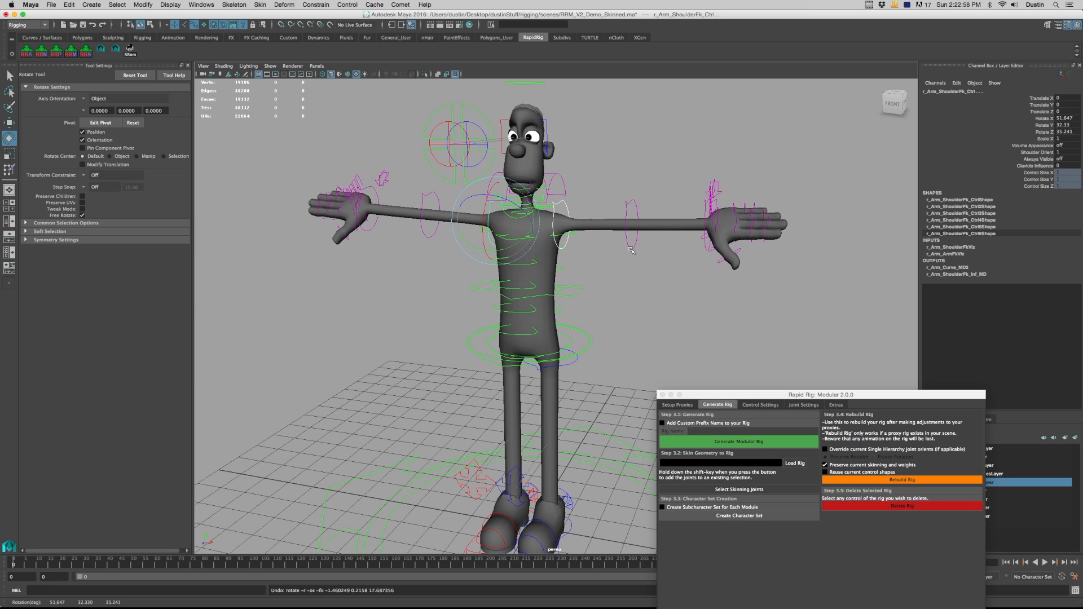
key("z")
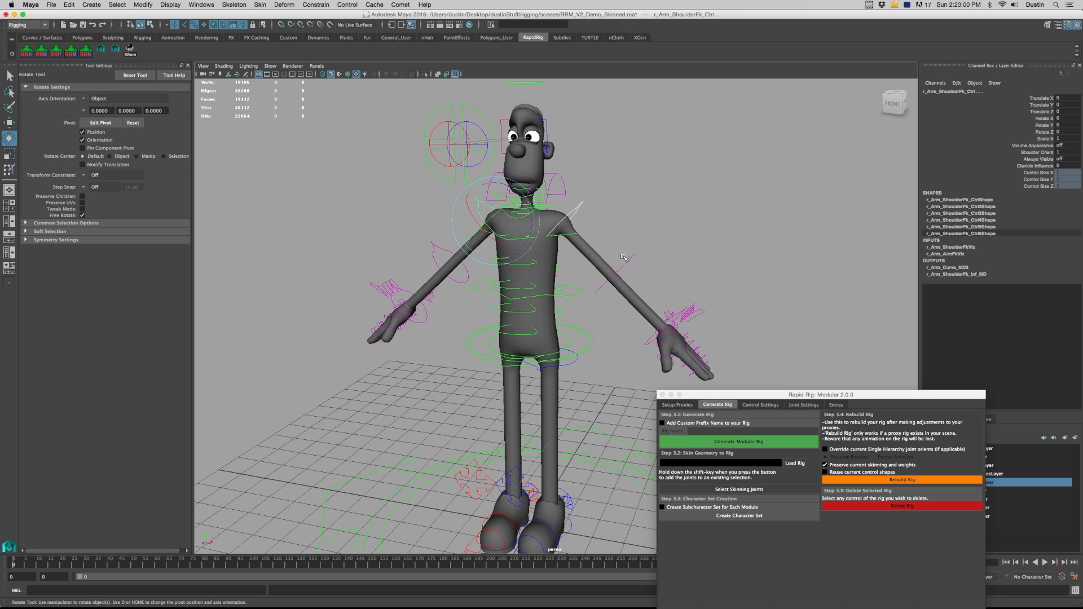
Try rotating the FK controls at both elbows together, then undo the rotation
left_click(457, 256)
left_click(434, 246)
key("w")
key("e")
left_click_drag(614, 300, 383, 295)
key("z")
Try rotating the matching finger FK controls of both hands together, then undo the rotation
key("q")
left_click(685, 347)
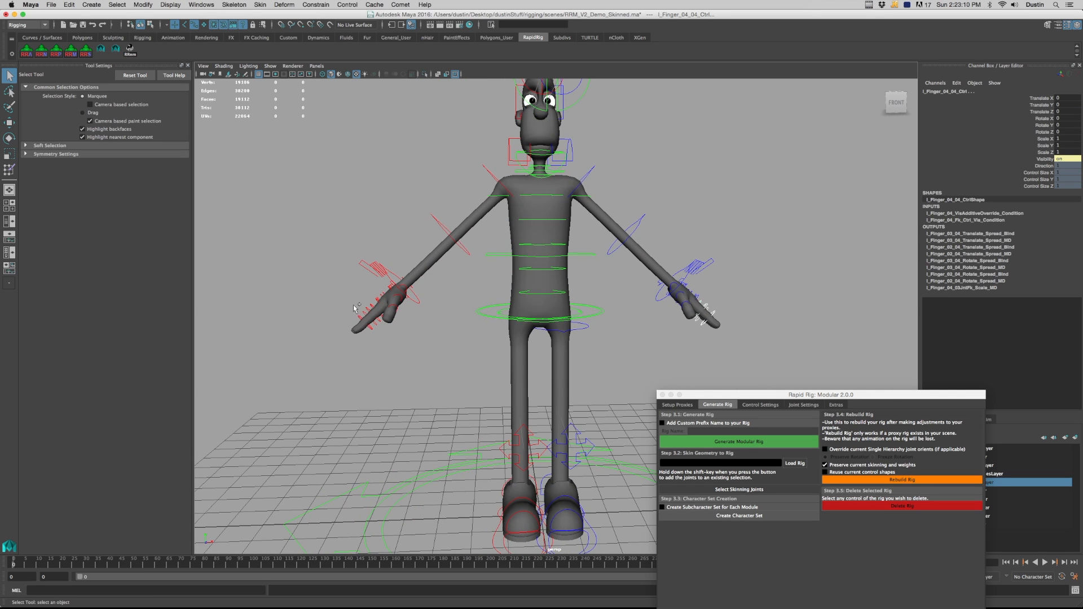
left_click_drag(372, 334, 381, 326)
key("e")
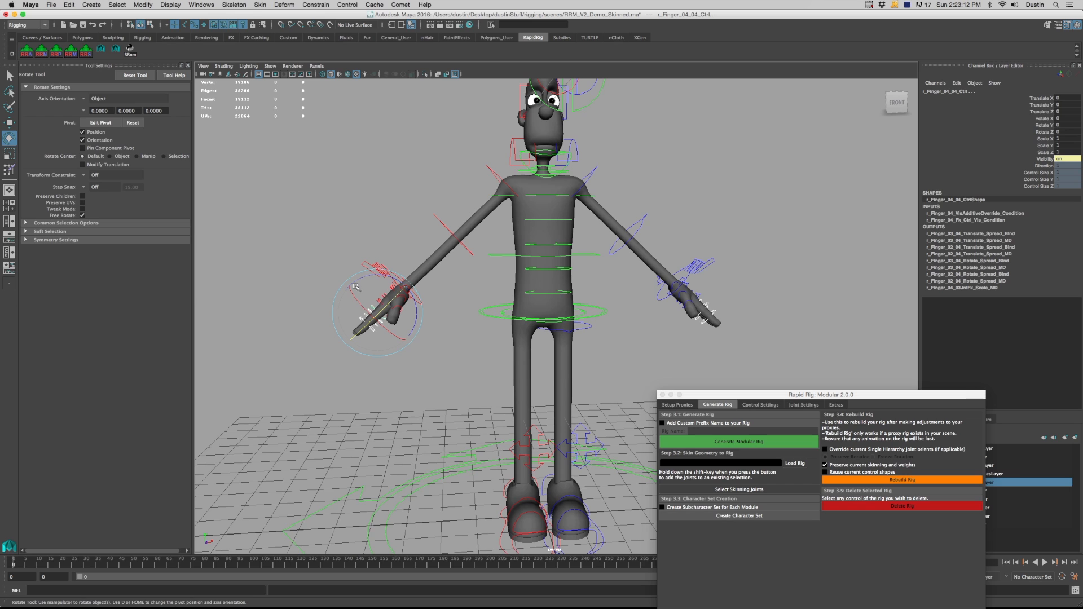
mouse_move(378, 274)
left_mouse_down()
mouse_move(344, 290)
mouse_move(366, 277)
left_mouse_up()
key("super+z")
Try rotating both clavicle controls together to about -16.9 in Z, then restore and deselect them
middle_click_drag(591, 163, 567, 236, "alt")
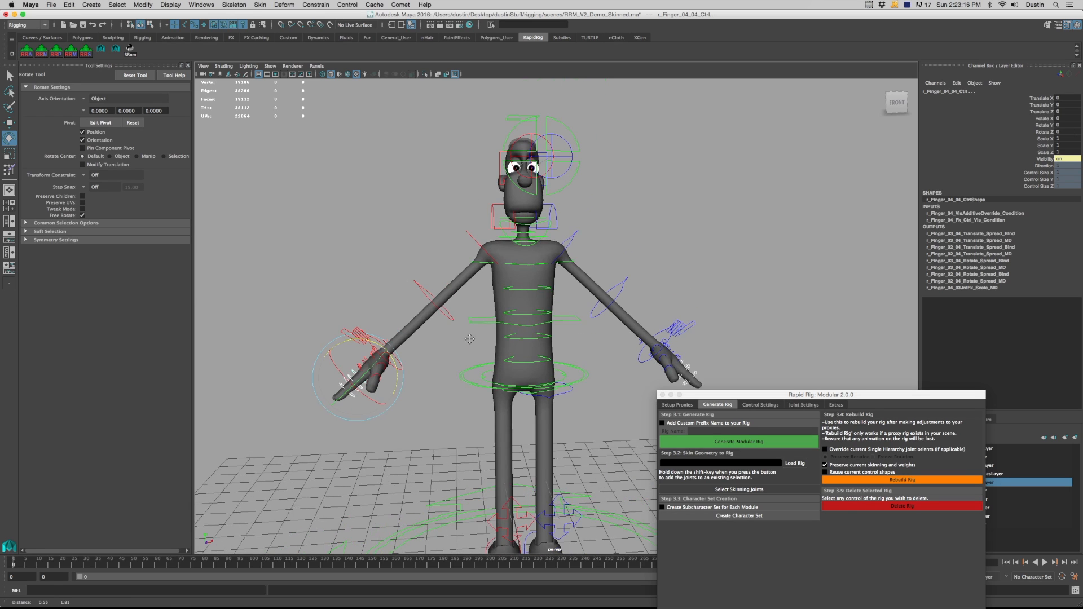
left_click(555, 236)
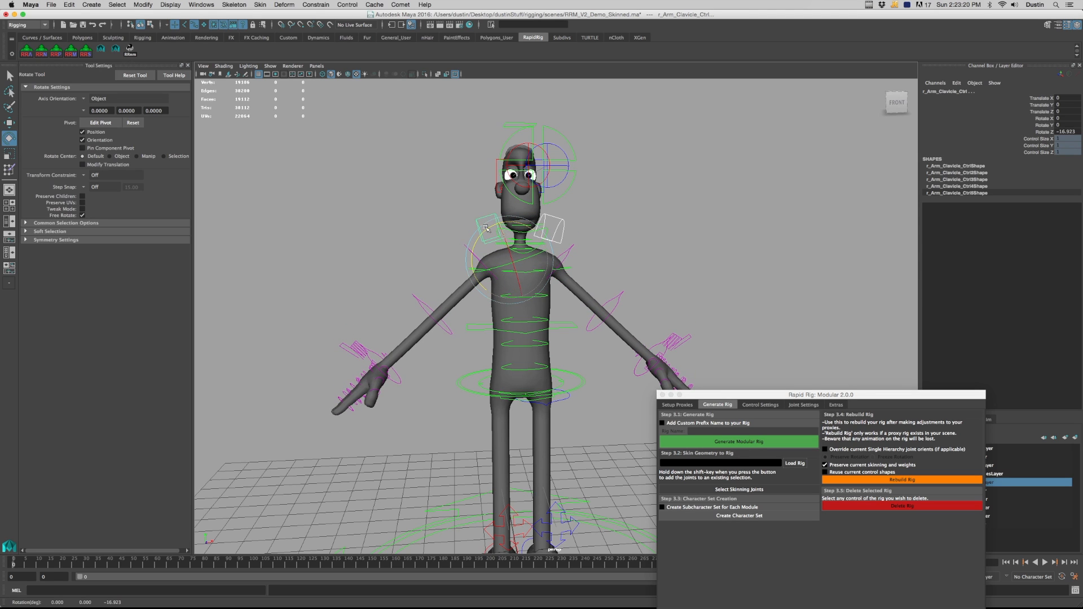
left_click(586, 254)
Turn on Volume Appearance for the left arm's shoulder and elbow FK controls
left_click_drag(587, 254, 614, 295, "alt")
scroll(616, 294, "up", 4)
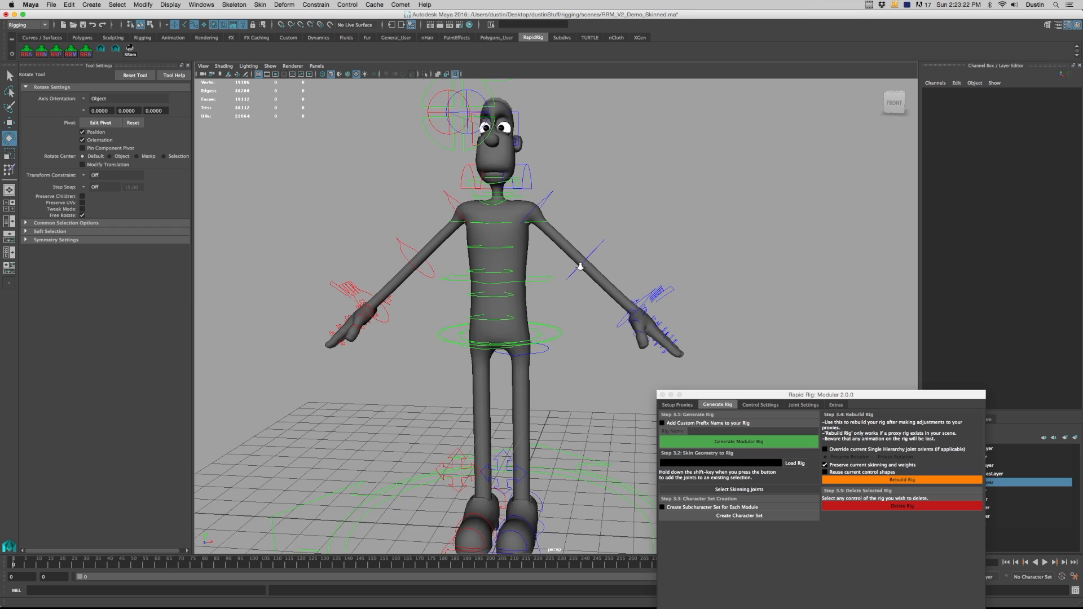
left_click_drag(704, 301, 638, 257, "alt")
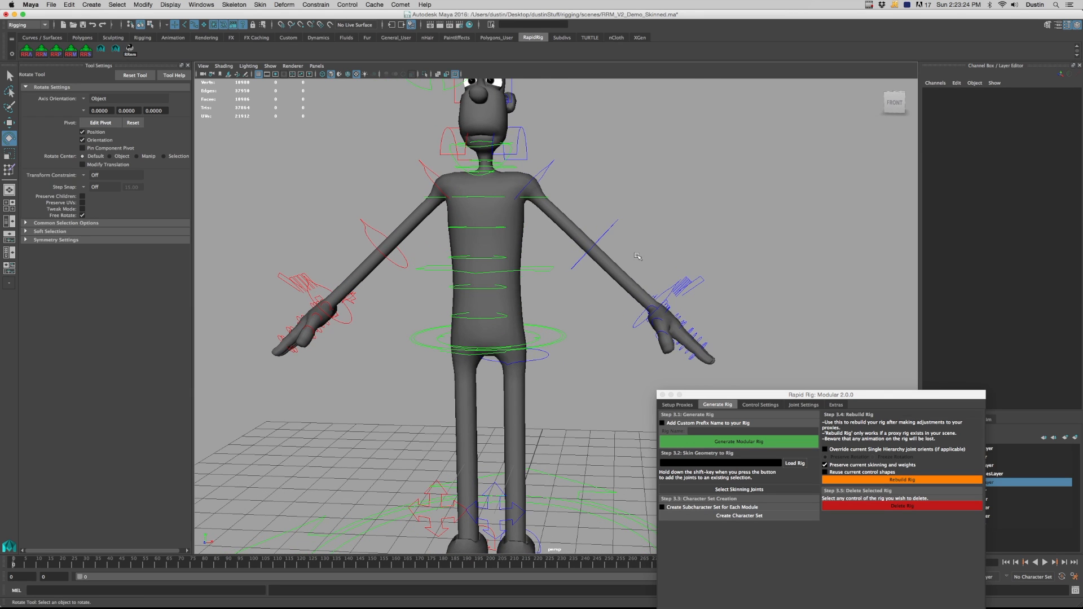
left_click_drag(597, 220, 570, 180, "alt")
left_click(570, 180)
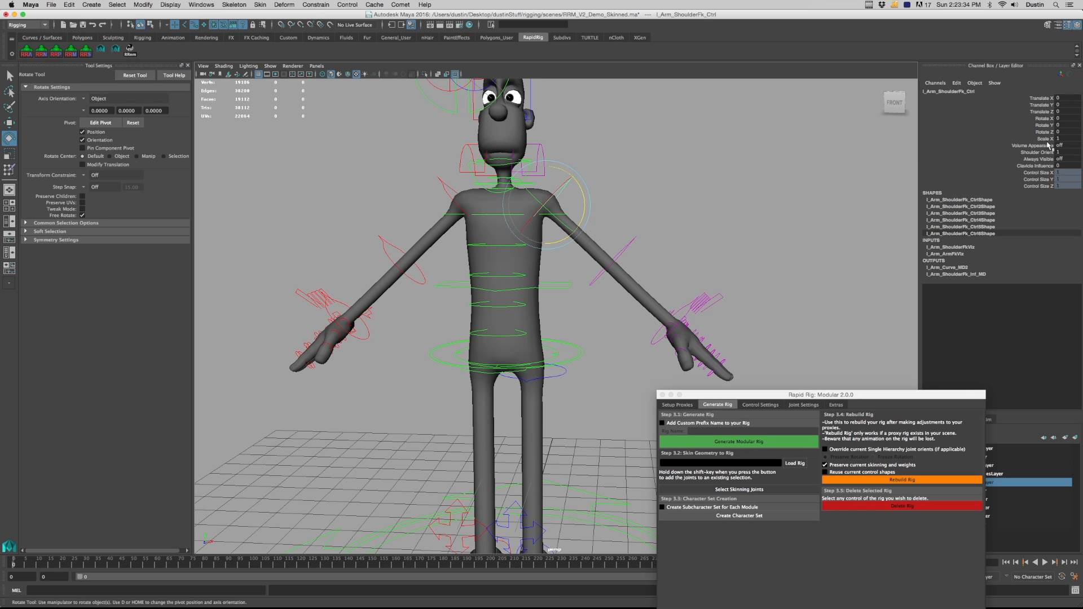
left_click(629, 242)
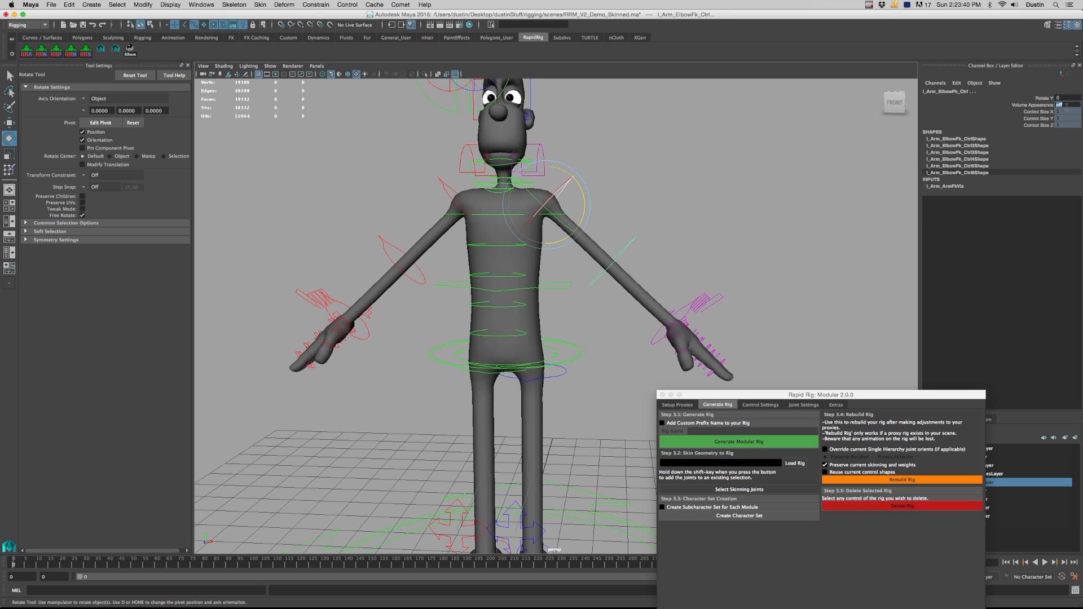
left_click(667, 262)
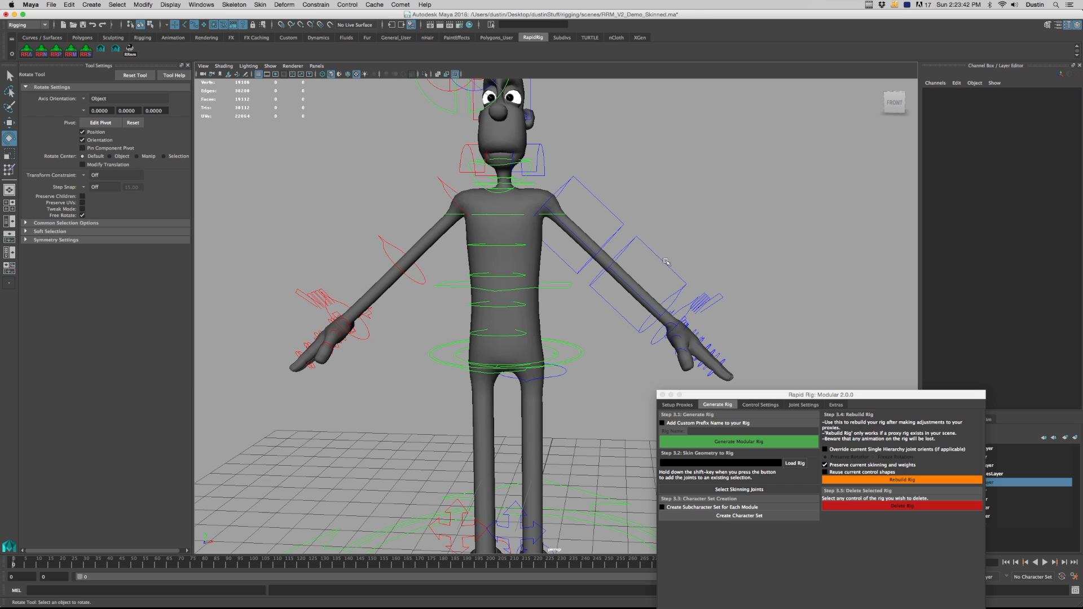
Try rotating the left arm through its volume-shaped shoulder and elbow FK controls, then undo the rotations
left_click(608, 202)
left_click(595, 226)
left_click_drag(568, 229, 555, 220)
key("z")
key("z")
key("z")
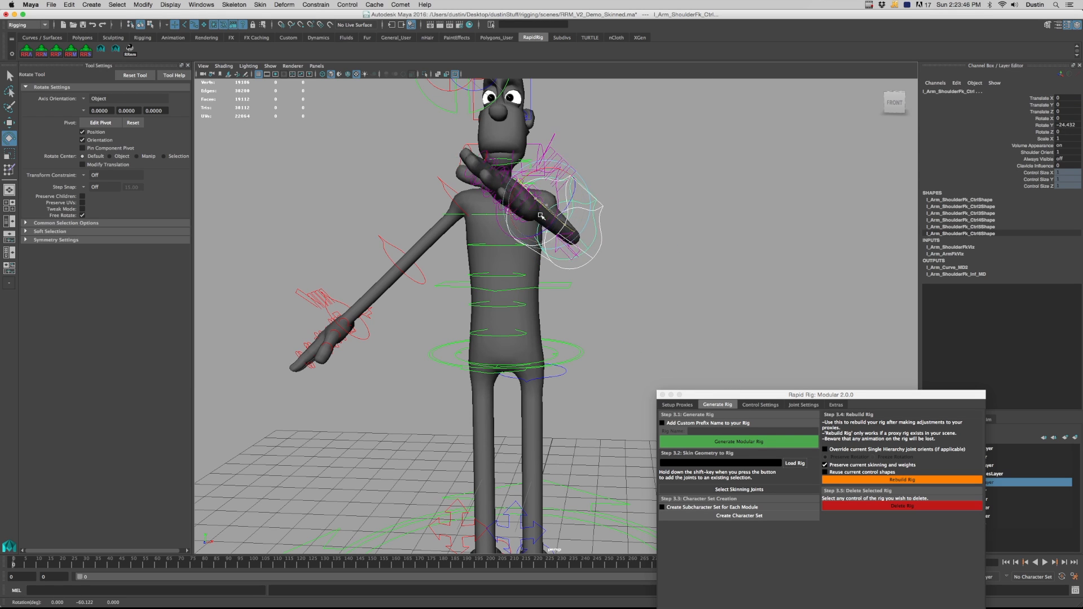
key("z")
key("z")
key("z")
key("z")
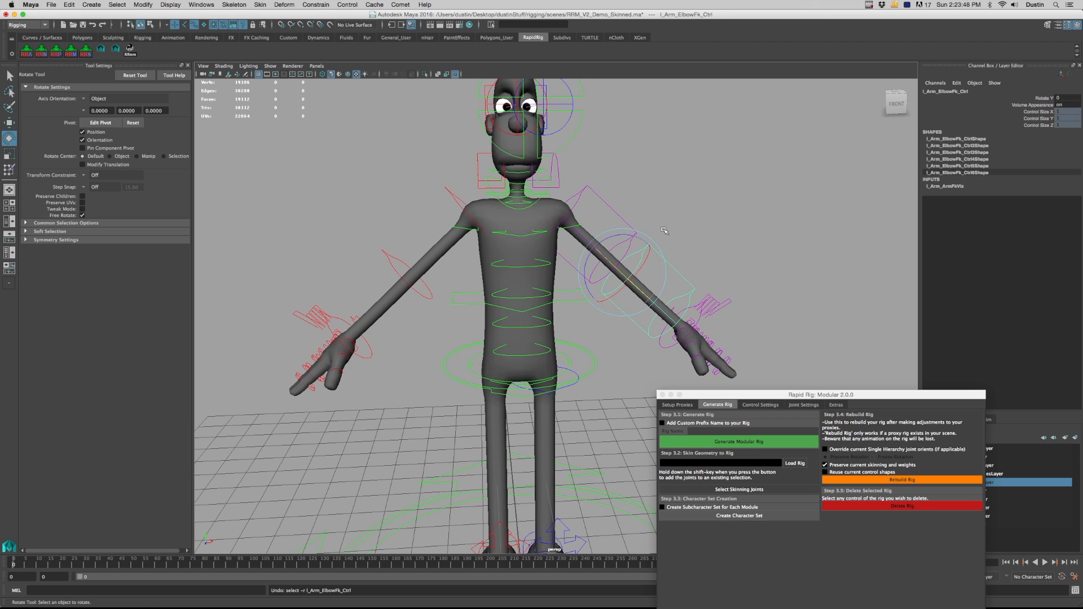
Undo the Volume Appearance change on the left arm's shoulder and elbow FK controls
key("z")
key("z")
key("z")
key("z")
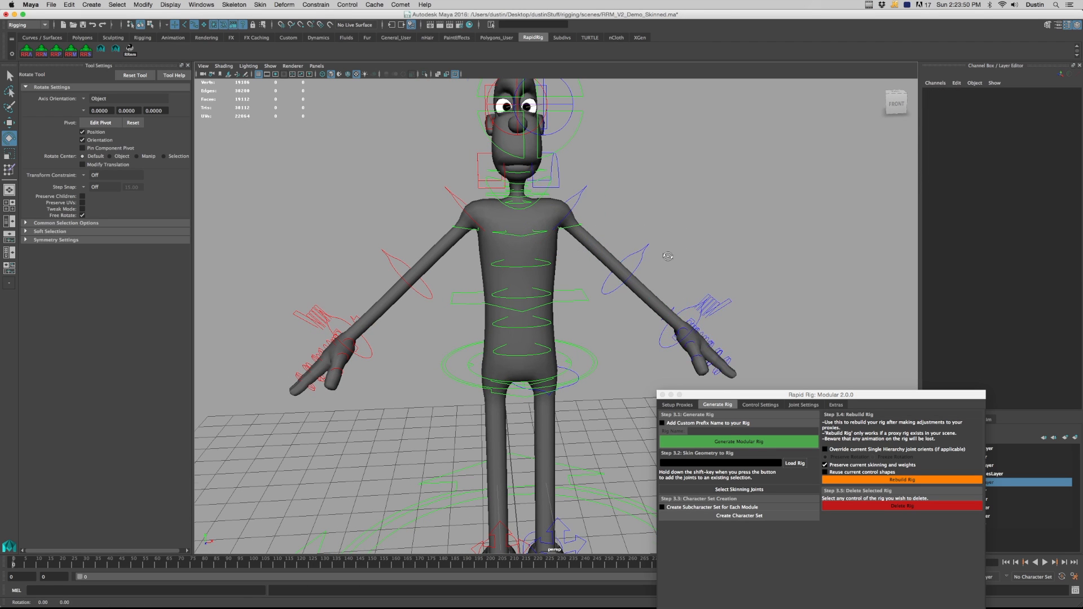
key("z")
key("z")
key("z")
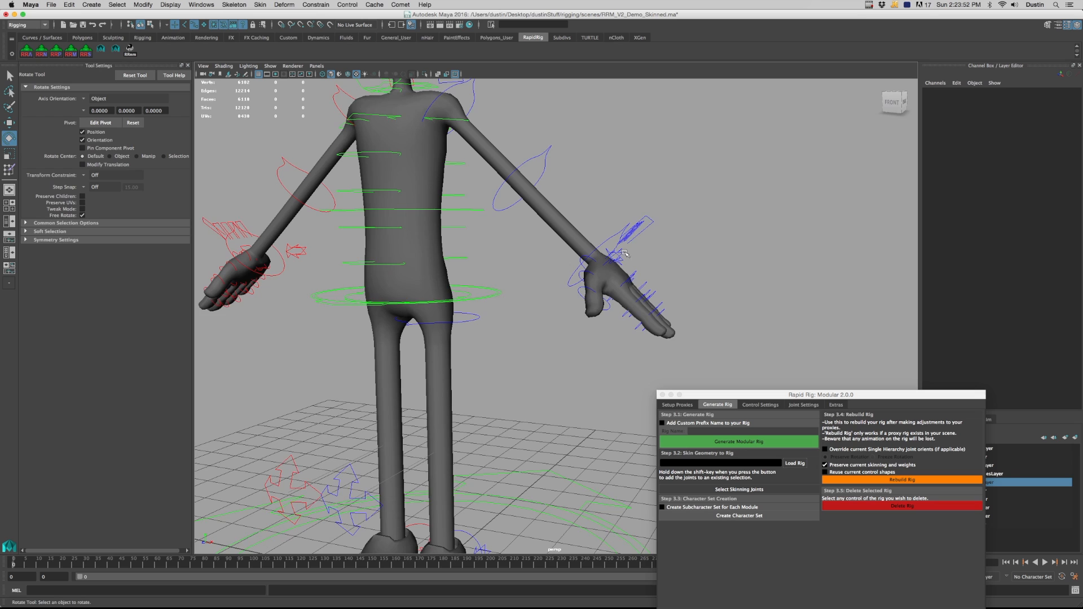
key("z")
key("z")
key("z")
key("z")
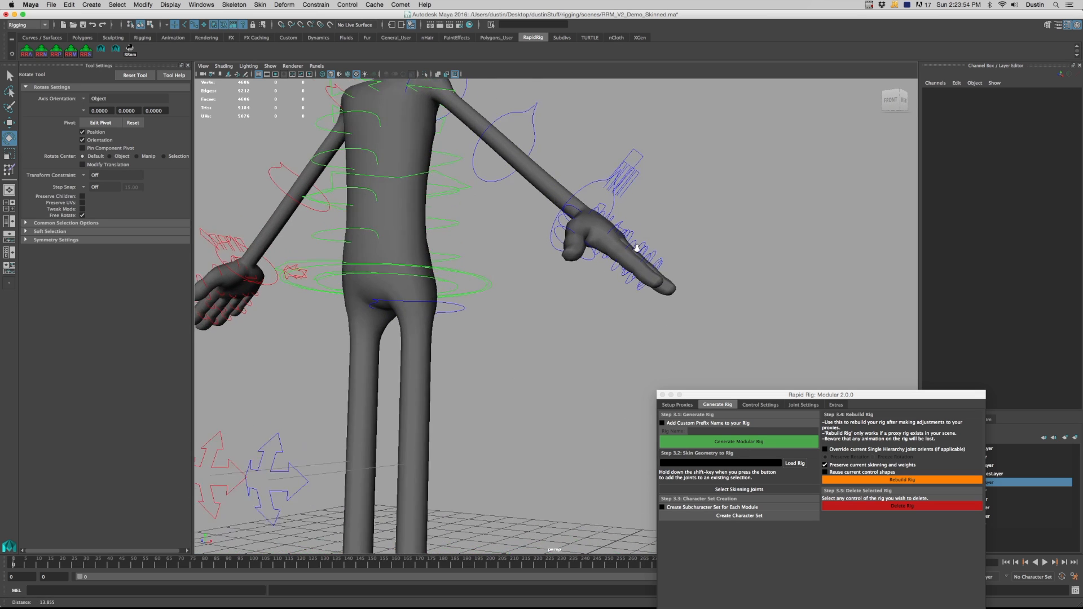
Try the Curl, Lean and Length attributes of the left hand's finger master control, returning them to 0
left_click_drag(618, 233, 566, 245, "alt")
left_click(560, 239)
key("w")
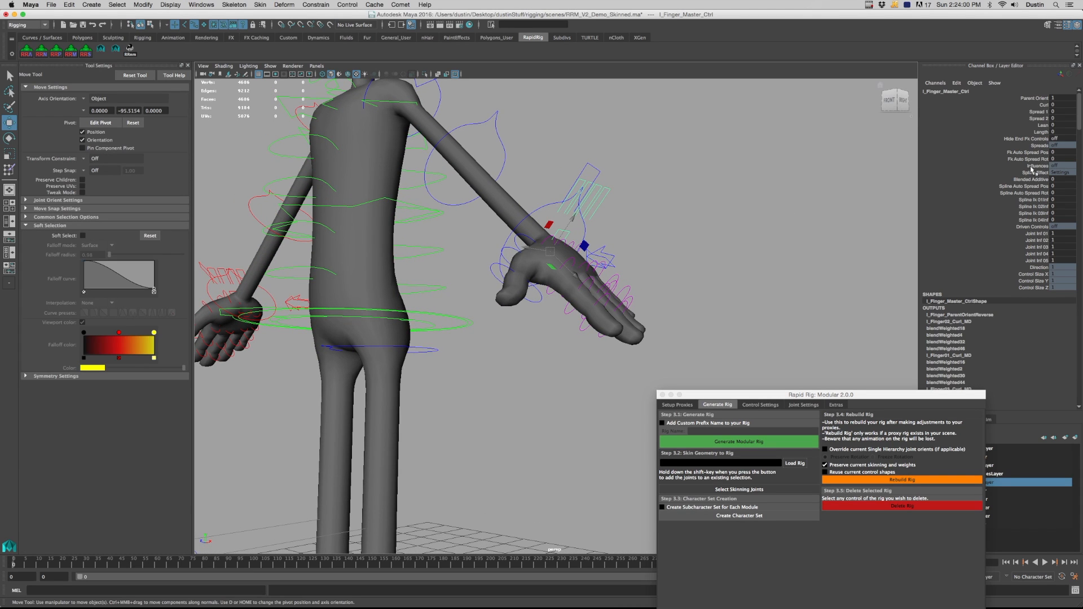
left_click(1043, 105)
mouse_move(783, 204)
middle_mouse_down()
mouse_move(796, 205)
mouse_move(773, 205)
mouse_move(783, 205)
middle_mouse_up()
left_click(1042, 125)
middle_click_drag(1038, 127, 1008, 155)
left_click(1041, 132)
middle_click_drag(648, 290, 653, 294)
Display the left hand in wireframe and move the Rapid Rig window off the display layer list
left_click_drag(655, 294, 666, 301, "alt")
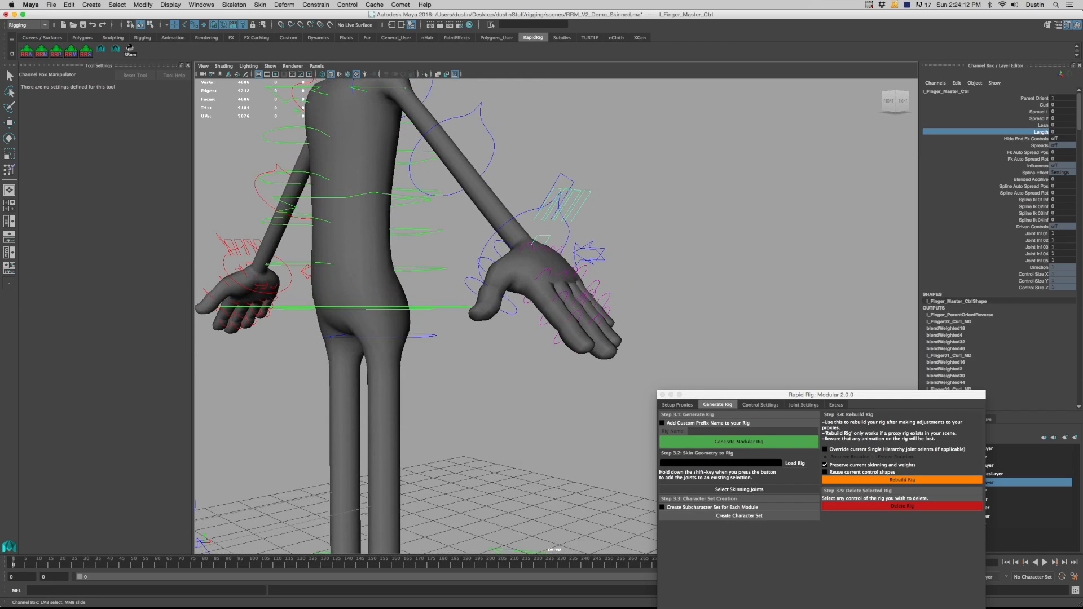
left_click_drag(753, 233, 694, 224, "alt")
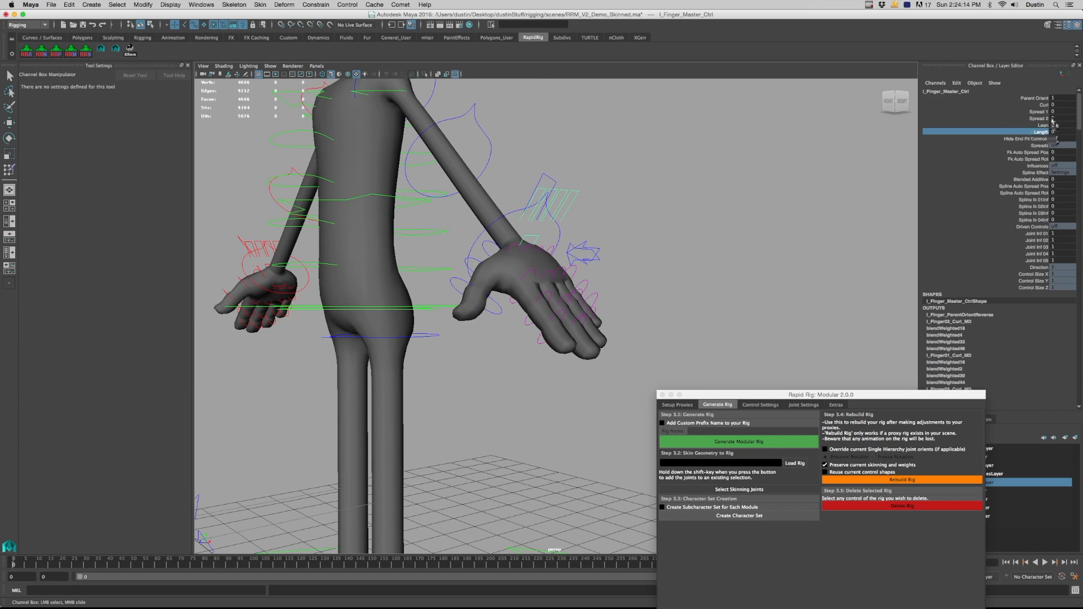
left_click_drag(739, 188, 671, 214, "alt")
right_click_drag(671, 213, 680, 226, "alt")
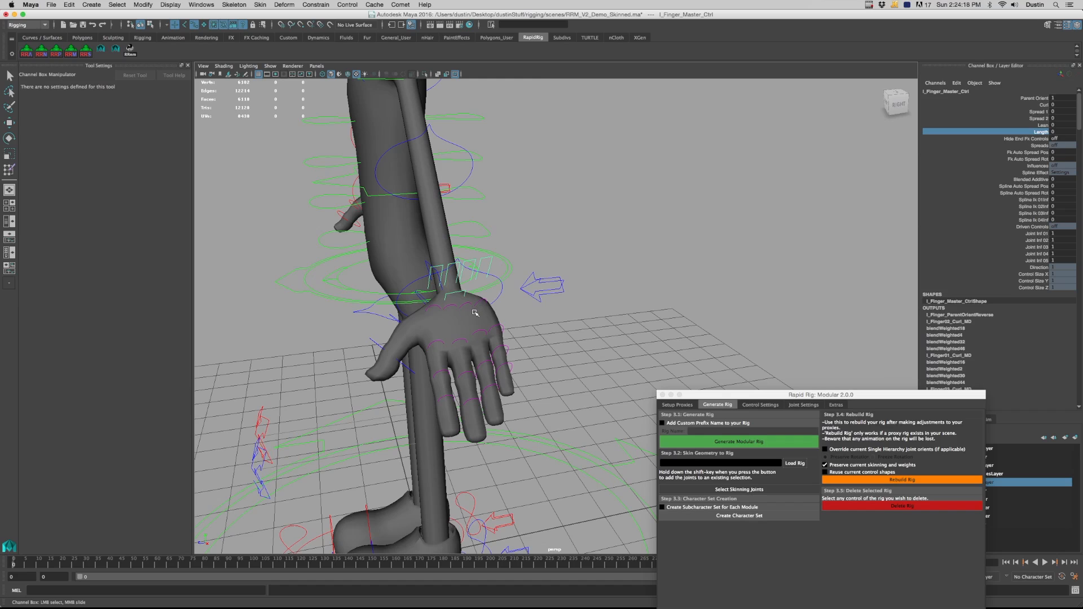
key("4")
left_click_drag(482, 322, 426, 313, "alt")
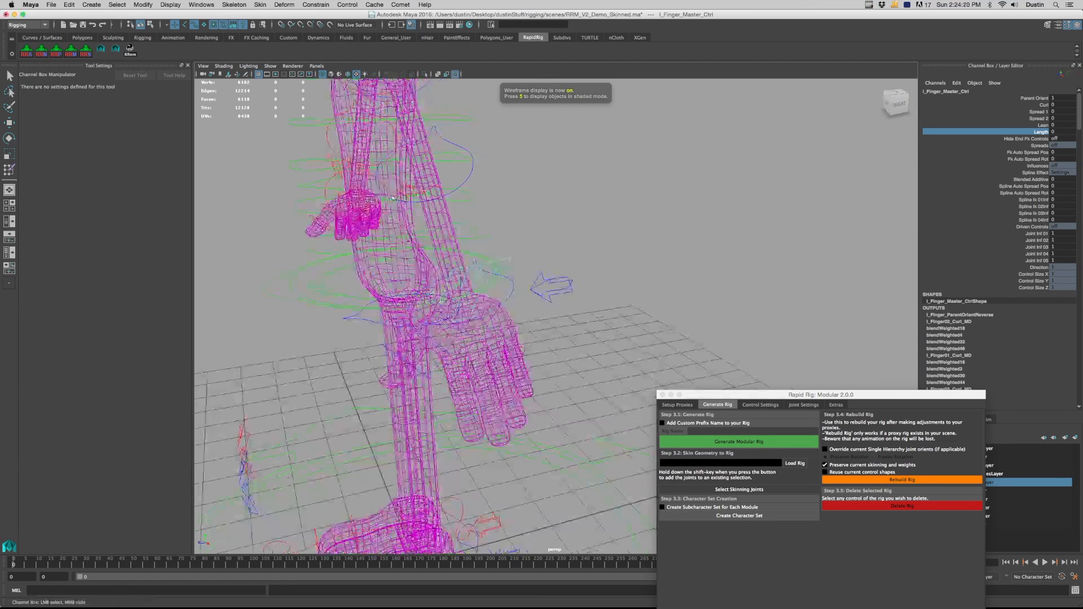
left_click_drag(824, 394, 662, 427)
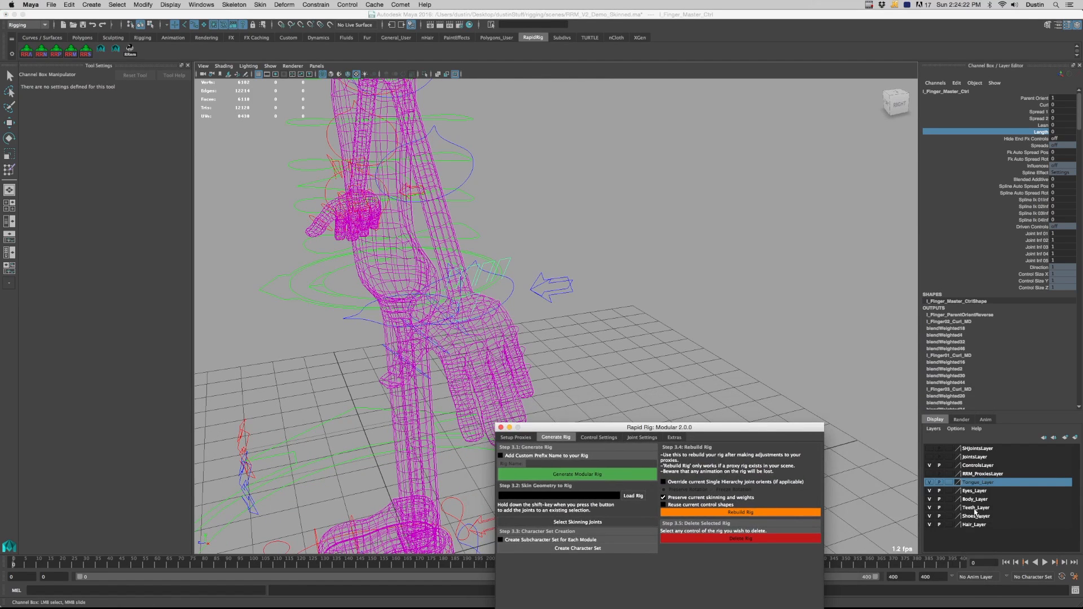
Show the JointsLayer, clear the selection and return the viewport to shaded display
left_click(928, 458)
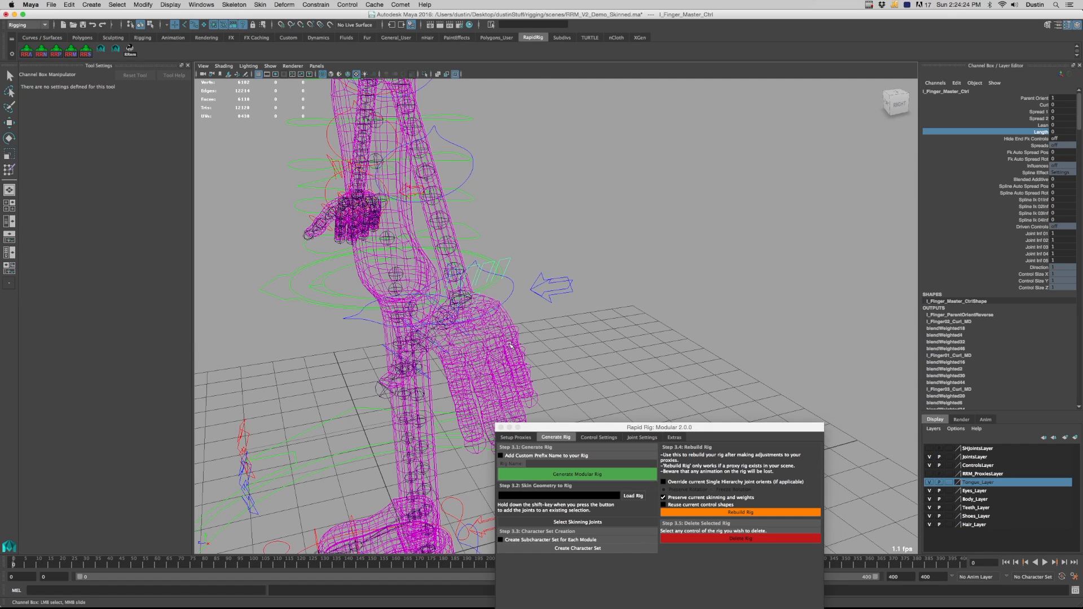
left_click_drag(510, 345, 553, 345, "alt")
left_click(553, 346)
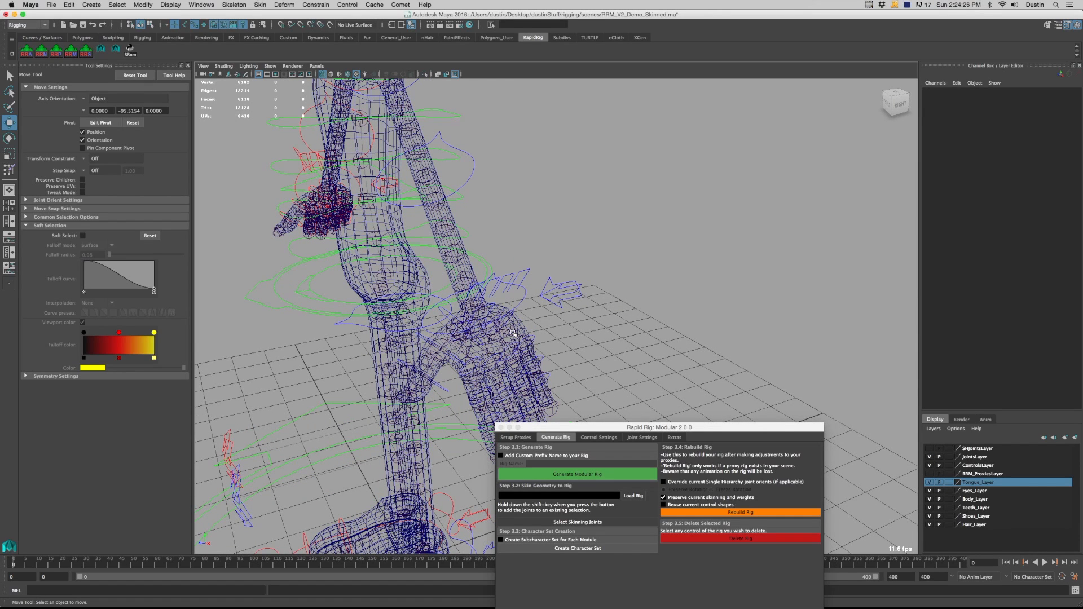
key("5")
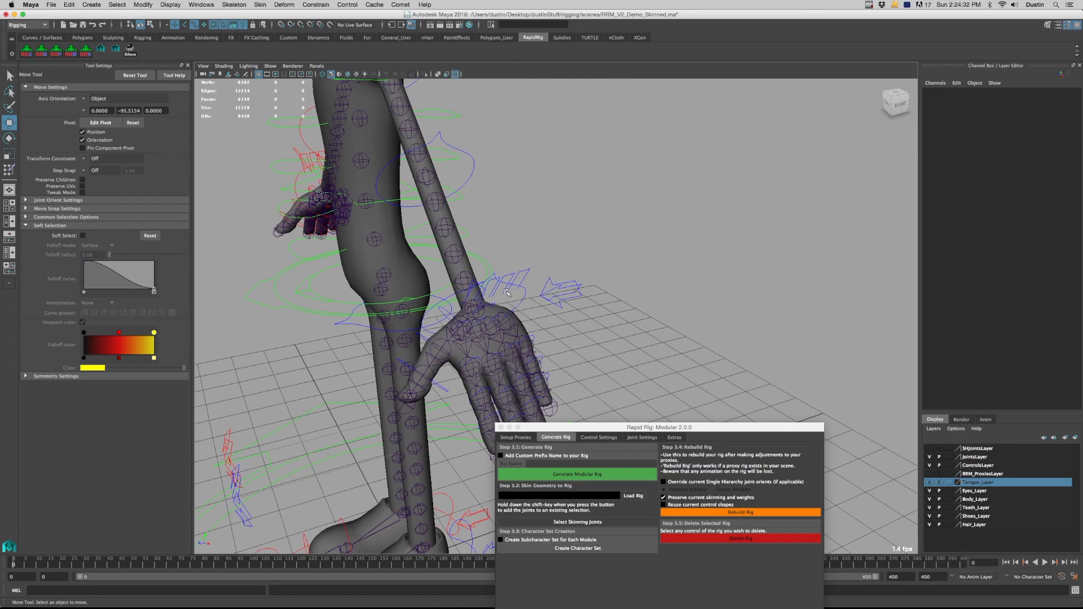
Try curling the left hand's fingers by setting Curl to 3.2 on the finger master control
left_click_drag(507, 293, 510, 282, "alt")
left_click(514, 263)
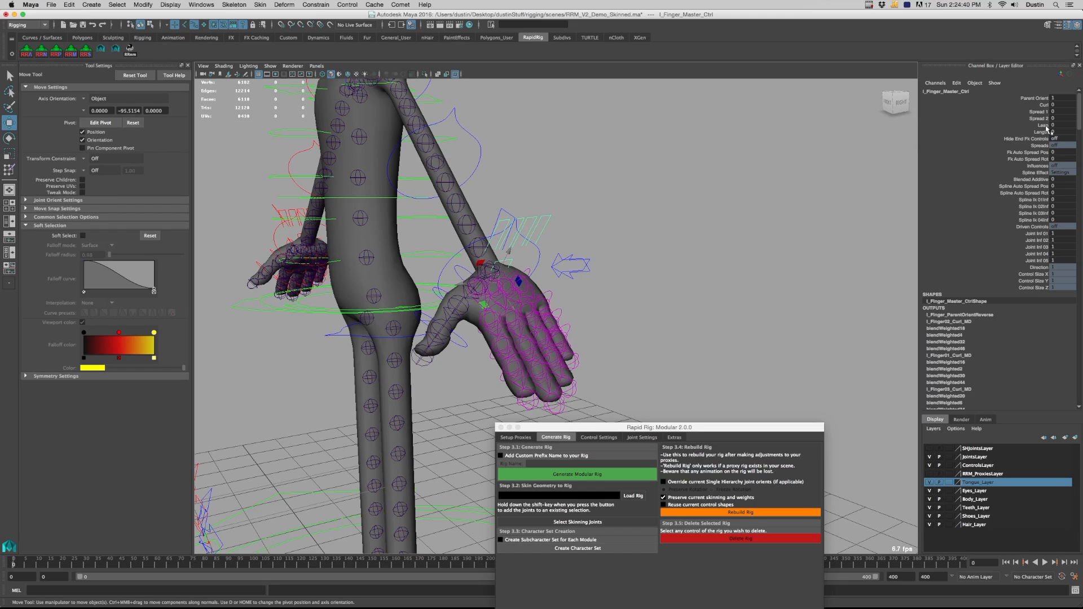
left_click(1043, 105)
middle_click_drag(846, 173, 786, 195)
left_click_drag(620, 277, 568, 274, "alt")
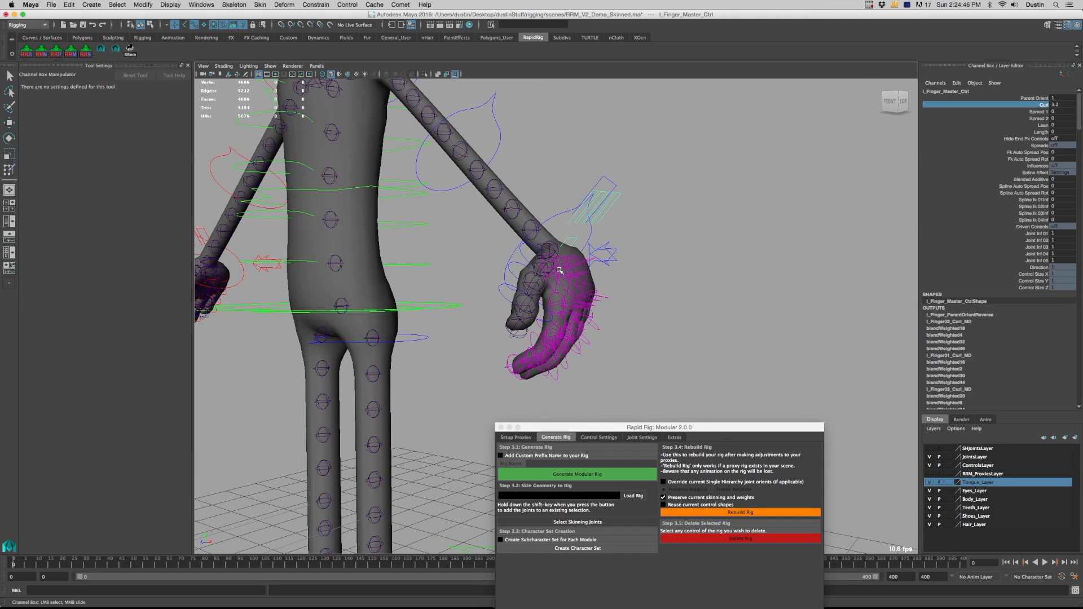
Set Joint Inf 01 to 0.2 on the left finger master control, trying Curl at 2.9 along the way
left_click(1042, 233)
middle_click_drag(834, 234, 821, 231)
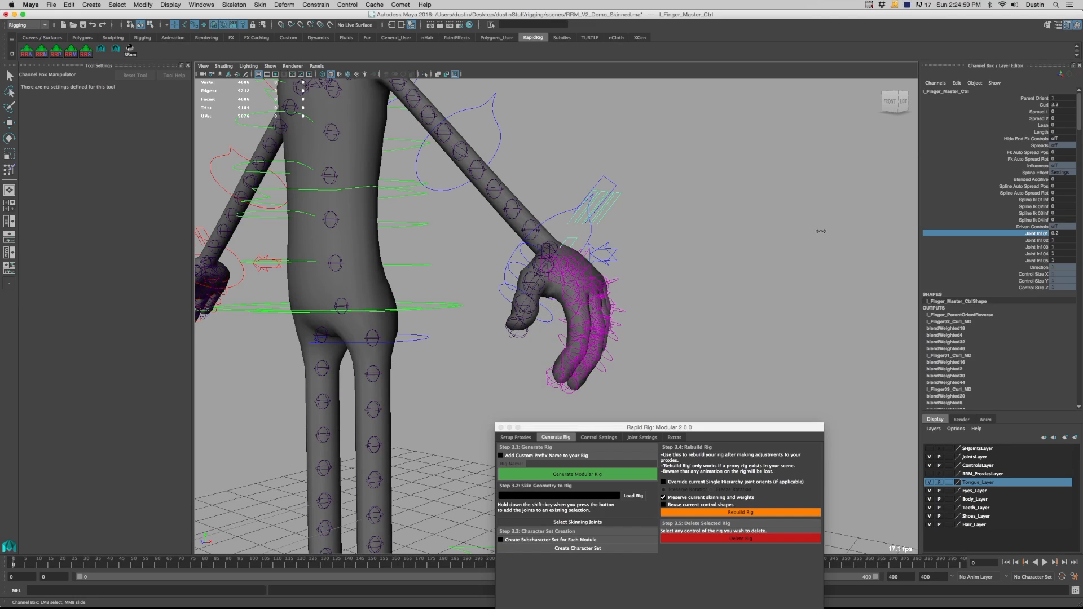
left_click(1043, 105)
mouse_move(705, 197)
middle_mouse_down()
mouse_move(717, 197)
mouse_move(701, 196)
middle_mouse_up()
left_click(1042, 234)
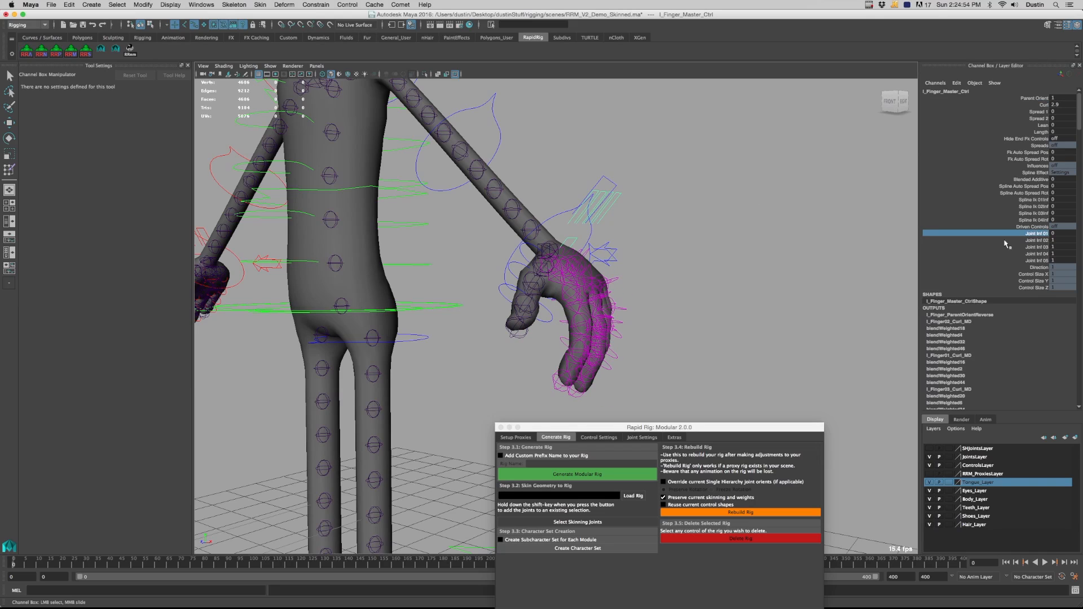
middle_click_drag(833, 264, 835, 266)
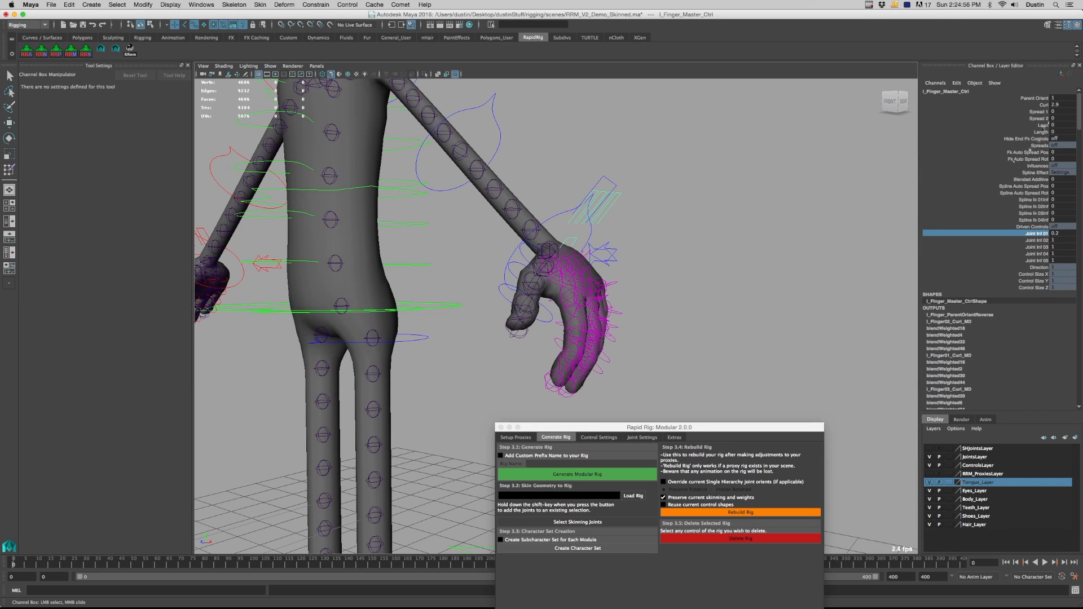
Set Joint Inf 05 to 0 on the left finger master control, try its Curl, and undo the curling
left_click(1044, 105)
middle_click_drag(647, 268, 686, 288)
left_click(1033, 260)
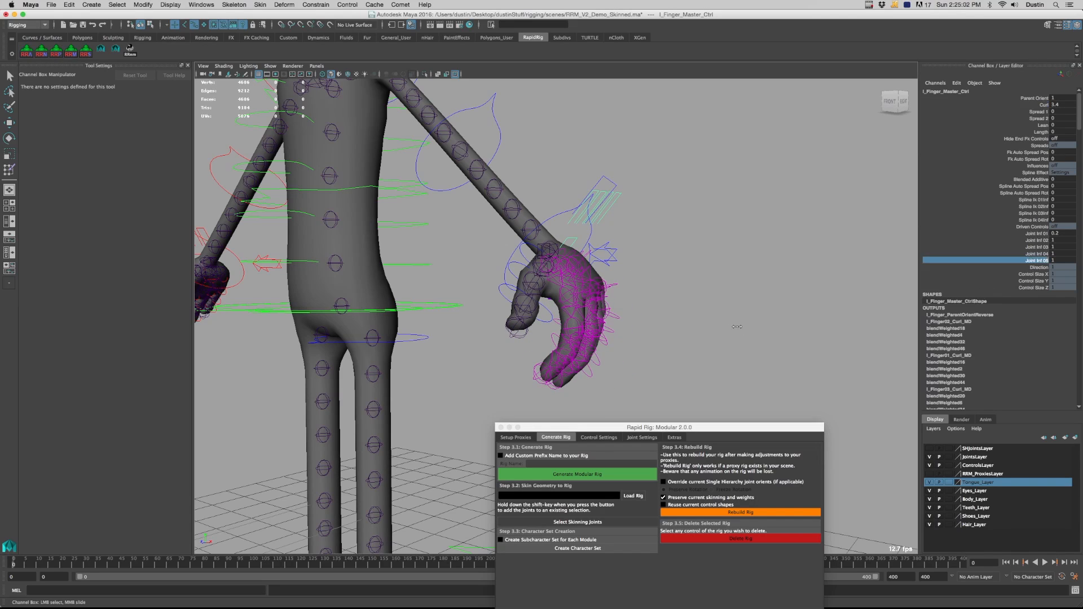
left_click(1042, 105)
middle_click_drag(747, 258, 732, 255)
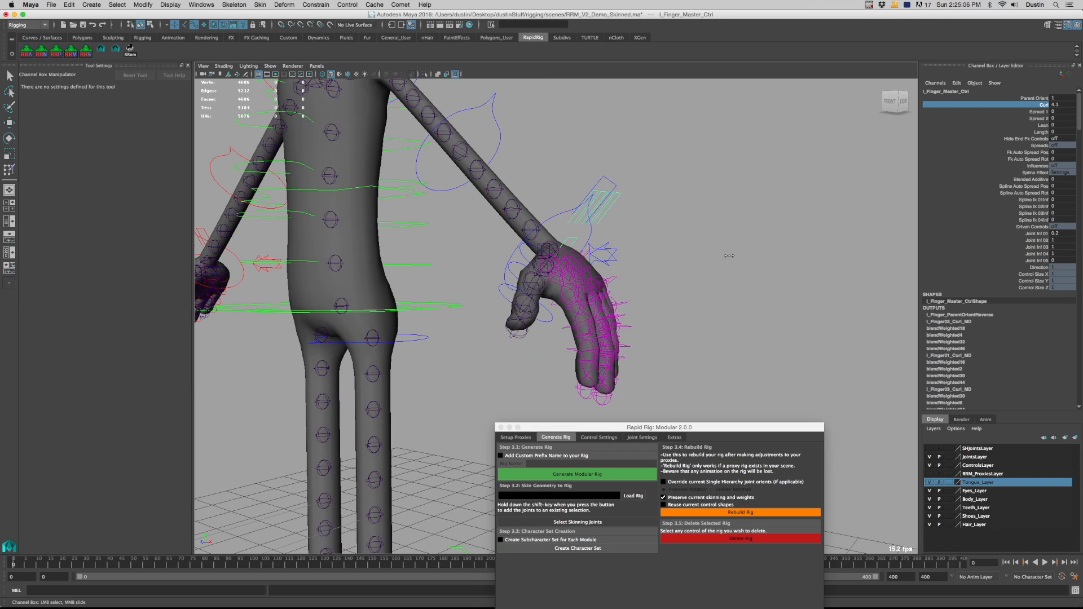
key("ctrl+z")
left_click_drag(783, 203, 754, 205, "alt")
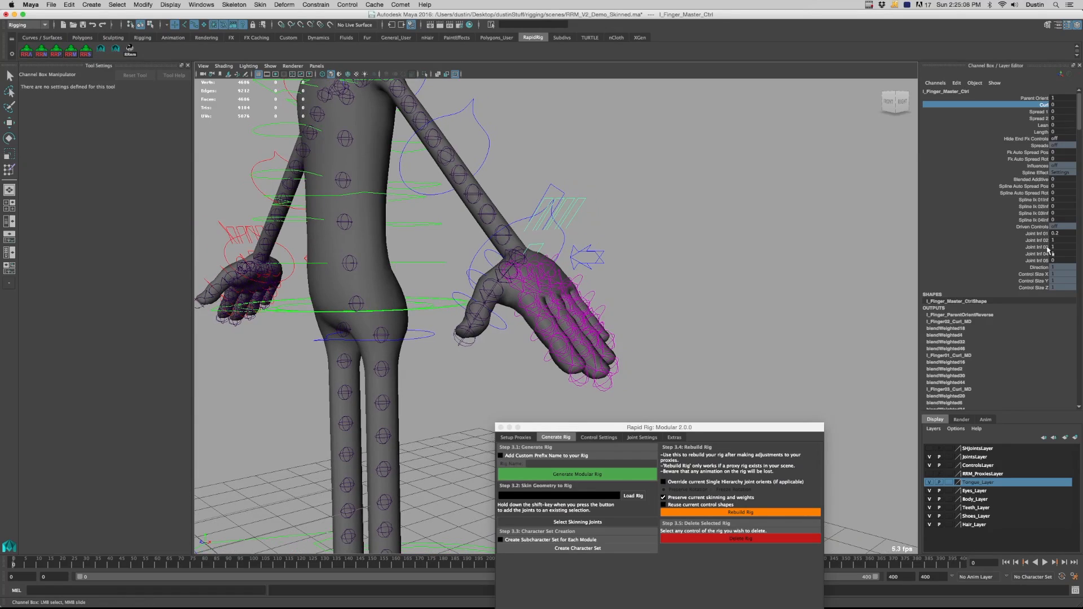
Try the Lean attribute at 3.7 and the Length attribute on the left finger master control, undoing both
left_click(1042, 125)
middle_click_drag(661, 251, 676, 258)
left_click_drag(675, 258, 625, 273, "alt")
mouse_move(625, 273)
middle_mouse_down()
mouse_move(595, 274)
mouse_move(632, 273)
middle_mouse_up()
left_click_drag(632, 274, 689, 264, "alt")
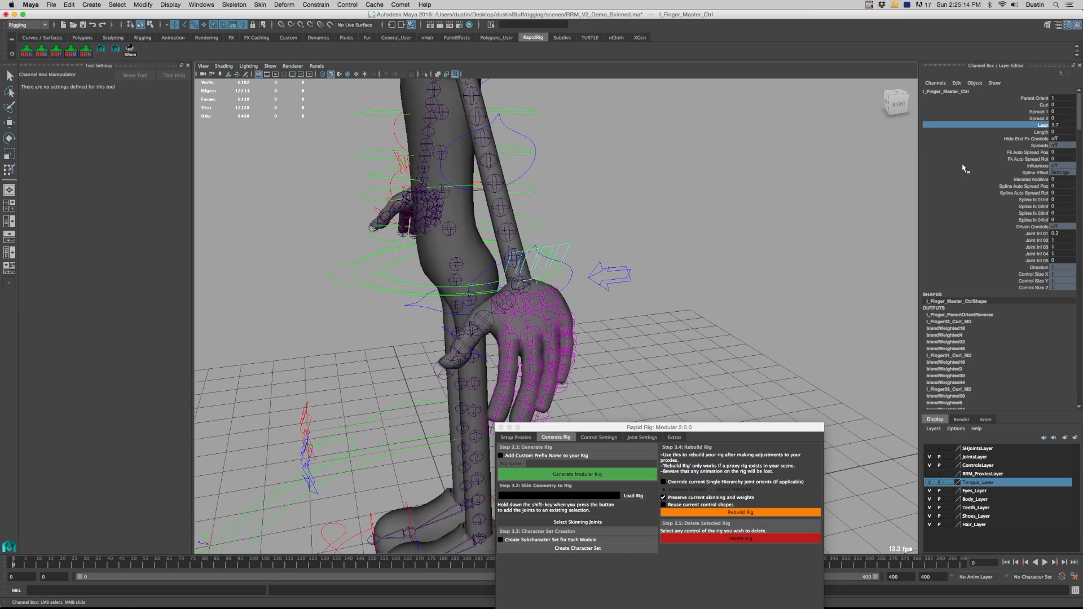
key("ctrl+z")
left_click(1039, 132)
middle_click_drag(675, 253, 679, 253)
key("ctrl+z")
key("ctrl+z")
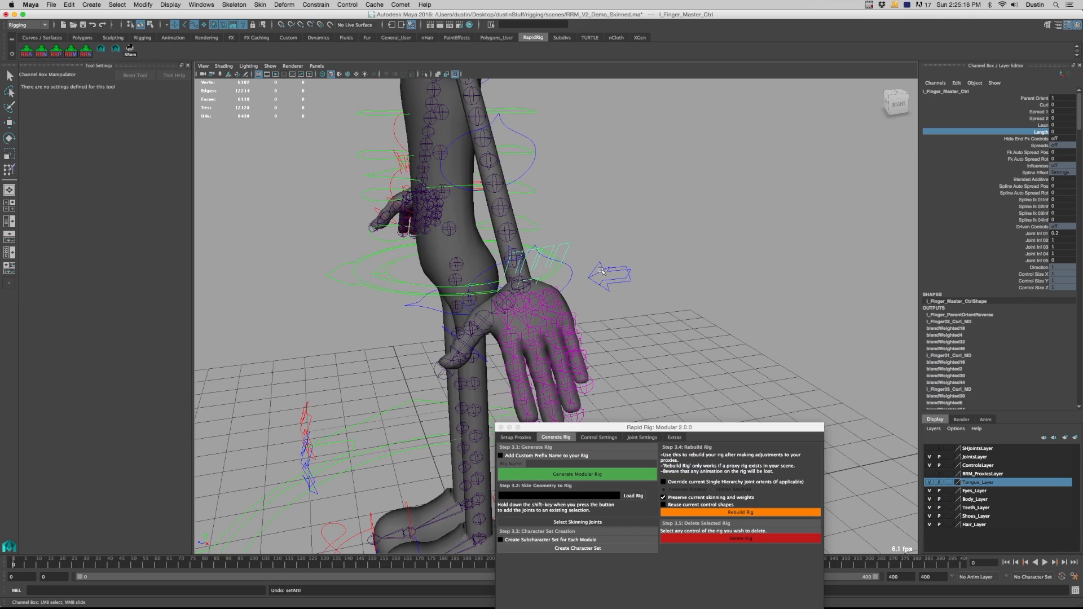
Select the left hand's four individual finger controls and try Twist at 3.2, then undo it
left_click_drag(529, 267, 562, 254, "alt")
left_click(599, 217)
key("w")
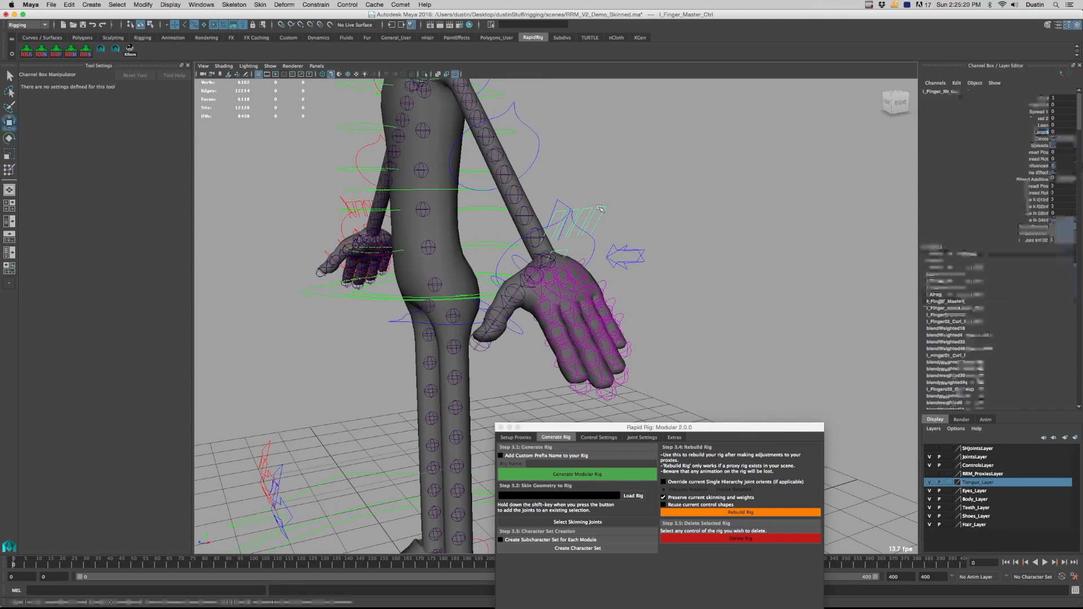
left_click_drag(573, 211, 562, 213)
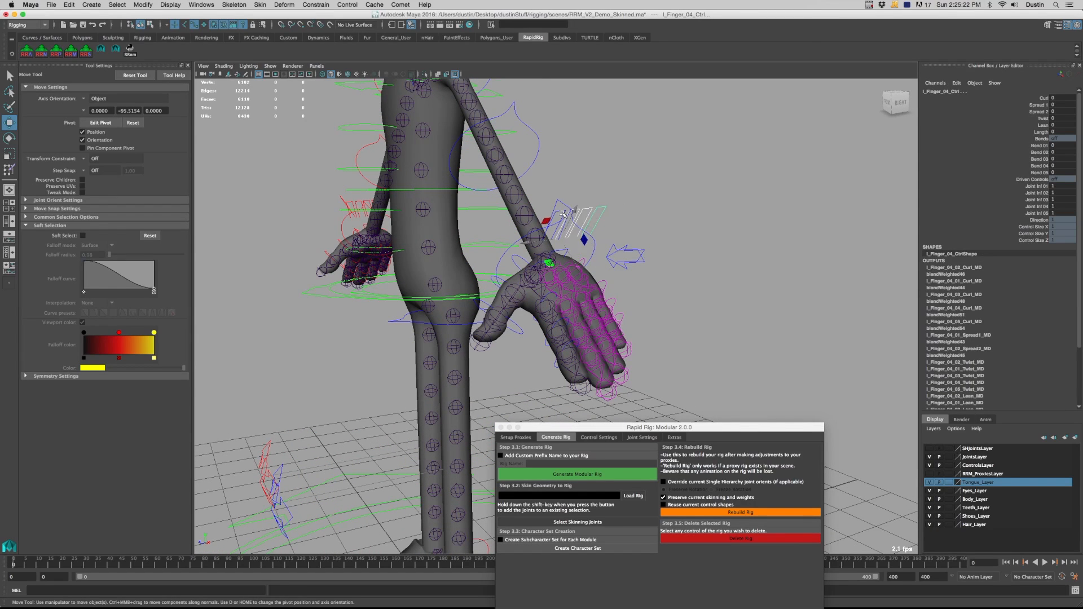
left_click(1043, 118)
middle_click_drag(612, 274, 625, 274)
key("z")
key("z")
key("z")
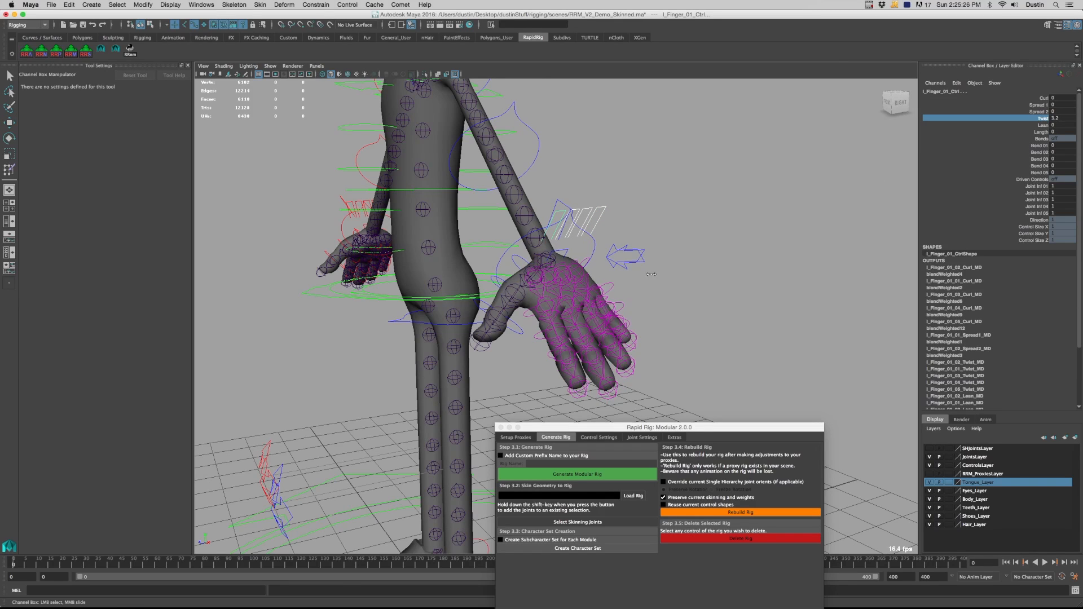
Set Joint Inf 01 to 0 on the selected finger controls, then try Twist again and undo it
left_click(1045, 186)
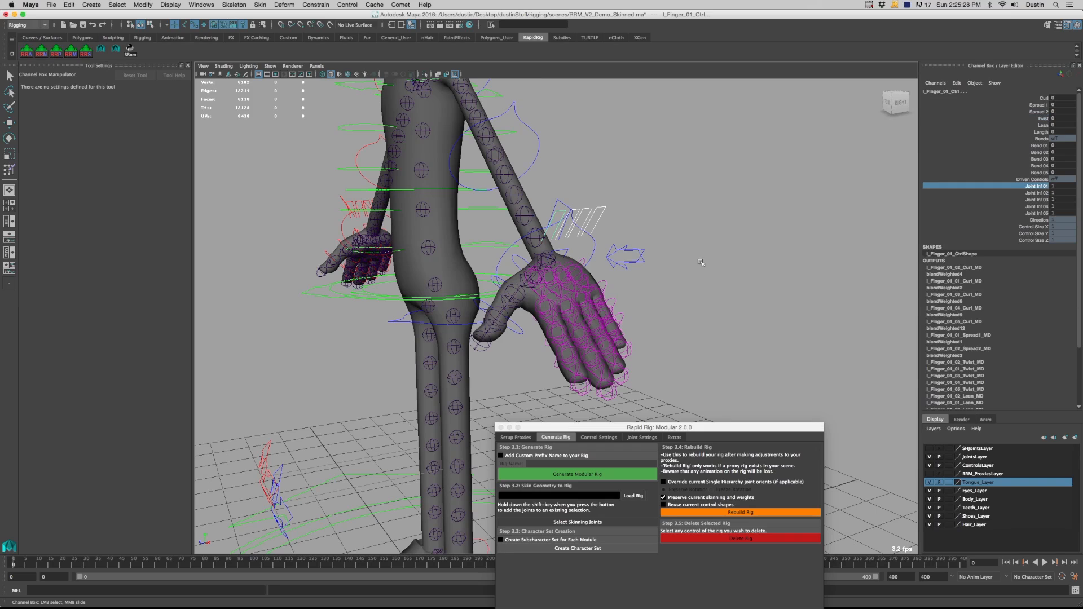
left_click(1043, 105)
left_click(1043, 119)
middle_click_drag(811, 173, 616, 239)
key("ctrl+z")
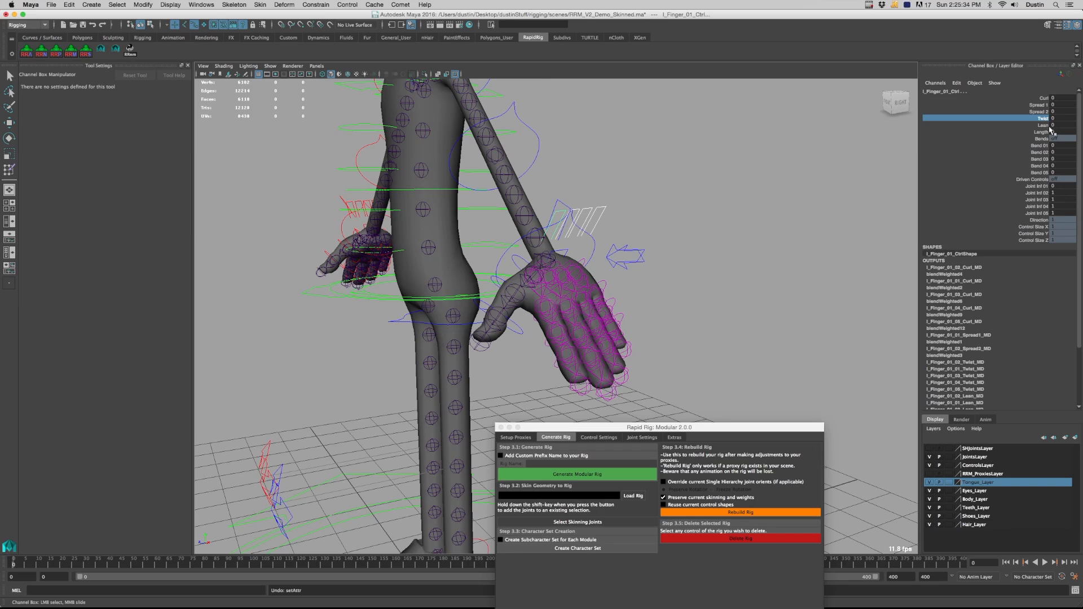
Set Curl to 3.9 and Joint Inf 01 to 0.2 on the four left finger controls
left_click(1044, 98)
middle_click_drag(880, 164, 722, 327)
left_click(1040, 187)
left_click_drag(700, 338, 703, 334, "alt")
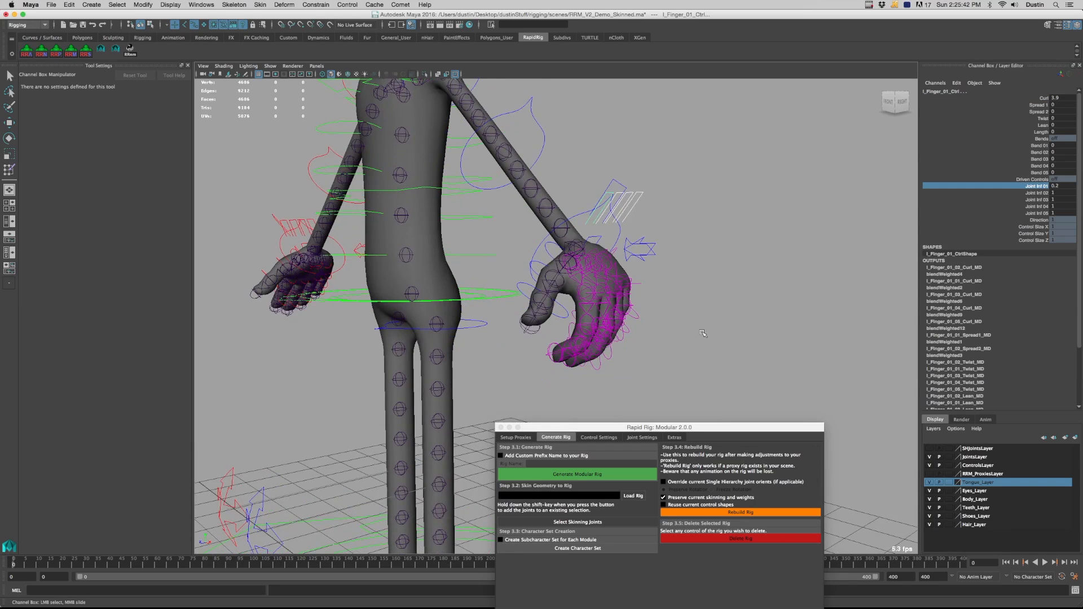
left_click_drag(713, 232, 708, 237, "alt")
Try Bend 01 on the left finger controls and undo it, then adjust Bend 02 and Bend 04
left_click(1040, 146)
middle_click_drag(762, 193, 774, 195)
key("ctrl+z")
left_click(1040, 152)
middle_click_drag(1041, 152, 1031, 178)
left_click(1041, 165)
middle_click_drag(804, 223, 718, 249)
Switch the left arm to IK by setting Switch Ik Fk to 0 on its arm switch control
left_click_drag(719, 249, 632, 258, "alt")
key("w")
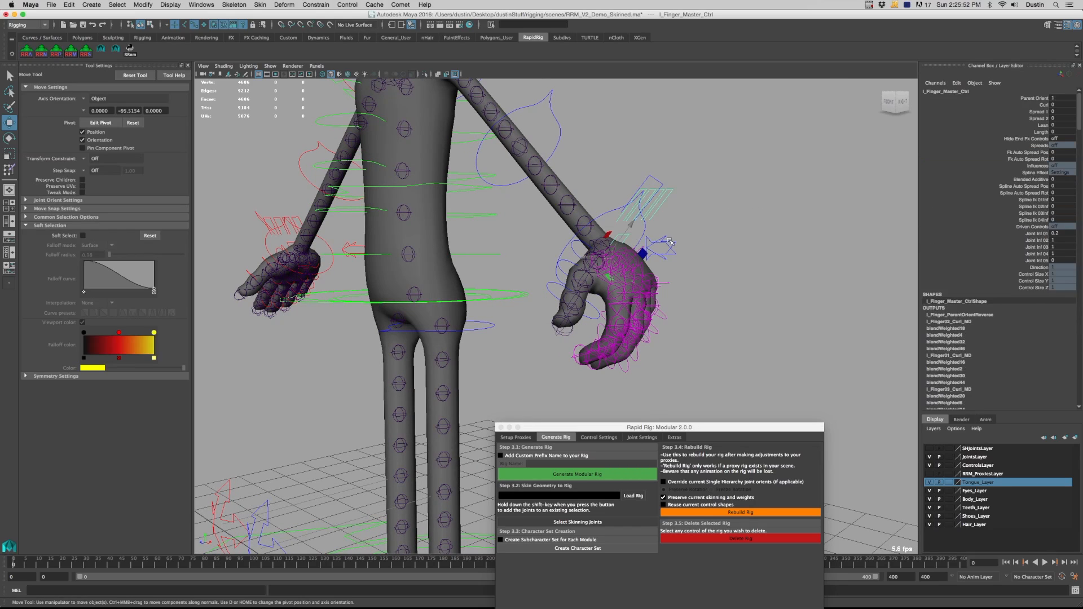
left_click(670, 246)
left_click(1045, 99)
middle_click_drag(818, 201, 759, 207)
left_click_drag(734, 211, 695, 222, "alt")
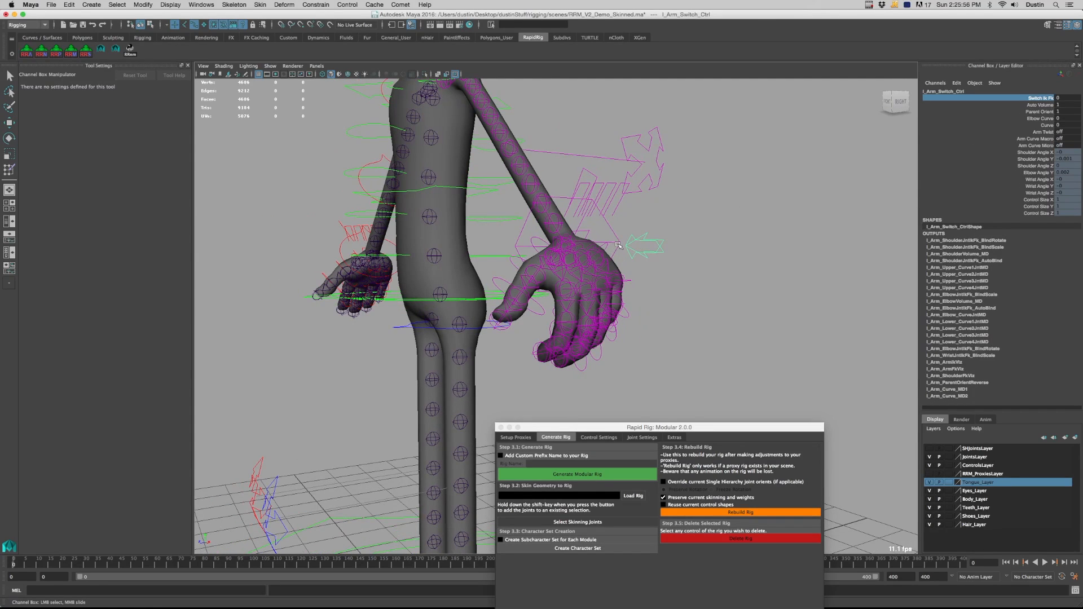
Bend the left arm by moving its wrist IK control, with Rotate X at about 4.7
left_click_drag(621, 245, 614, 272, "alt")
key("w")
left_click(589, 317)
key("e")
key("w")
middle_click_drag(614, 272, 613, 267, "alt")
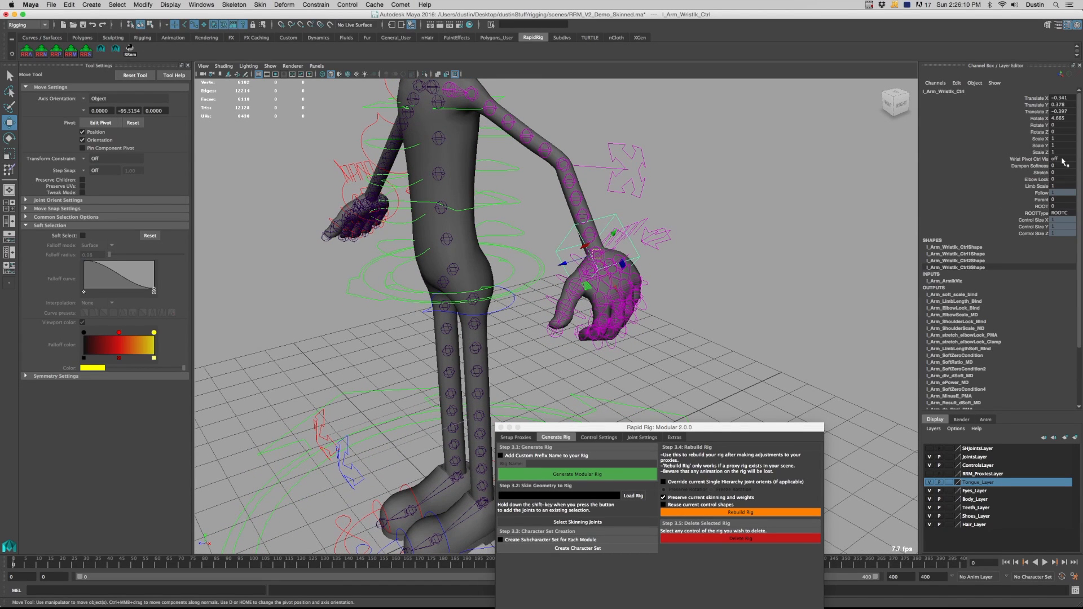
Turn on the wrist pivot control's visibility on the left wrist IK control, then try a move and undo it
left_click(1063, 159)
type("1")
key("Return")
left_click_drag(610, 283, 510, 258)
key("super+z")
Try offsetting the left wrist pivot control and rotating it about -78.7 in X, then undo the changes
left_click(550, 264)
left_click_drag(596, 310, 603, 327)
left_click_drag(553, 299, 582, 294)
key("e")
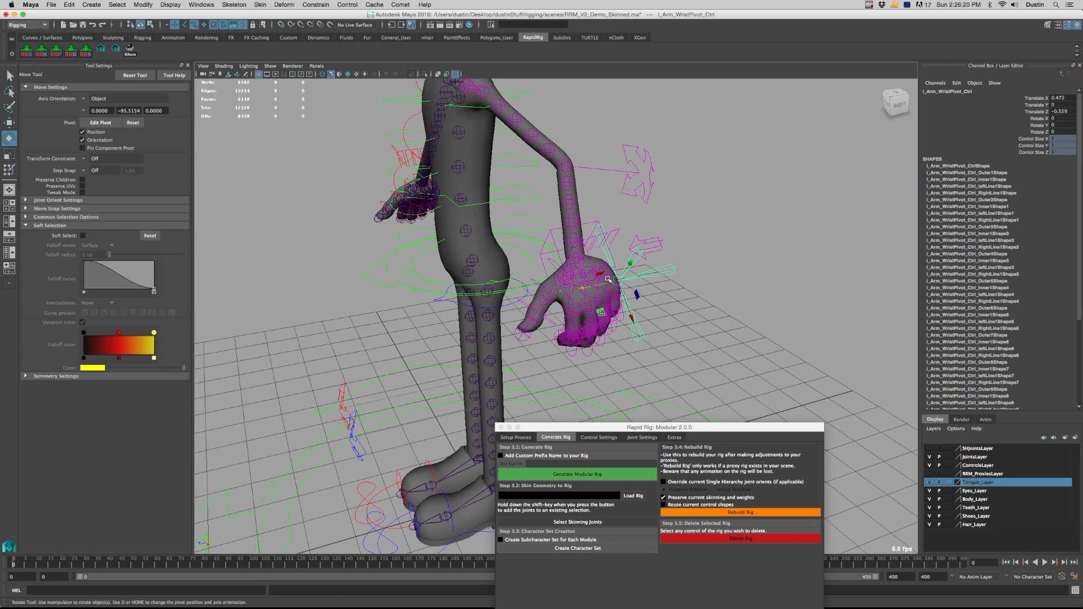
left_click_drag(626, 266, 666, 274)
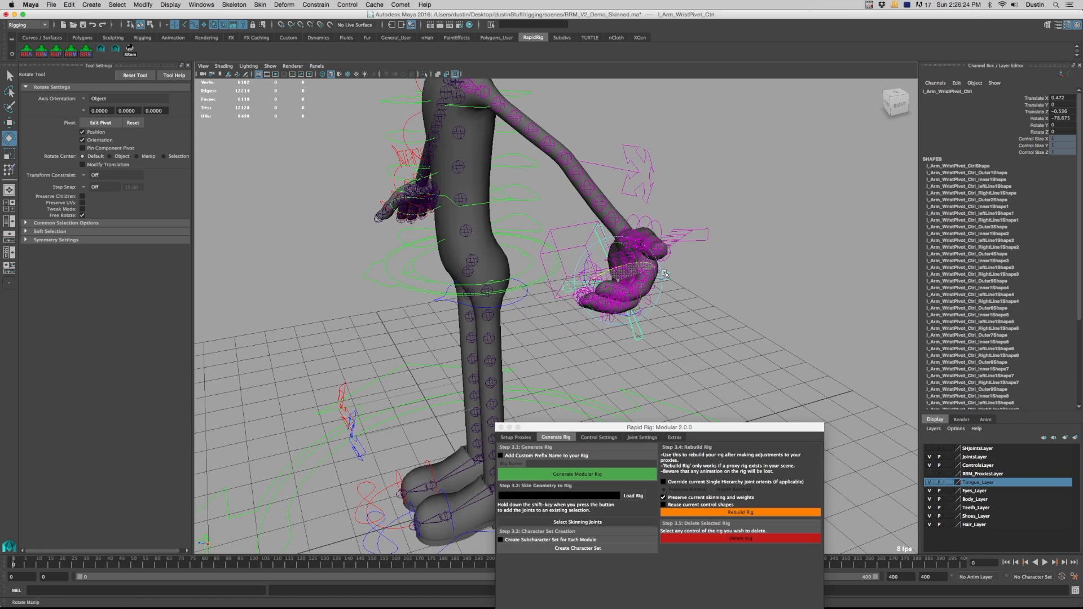
left_click_drag(595, 287, 675, 305, "alt")
key("ctrl+z")
key("ctrl+z")
Move the left wrist IK control outward until the arm is fully straight
right_click_drag(676, 305, 644, 304, "alt")
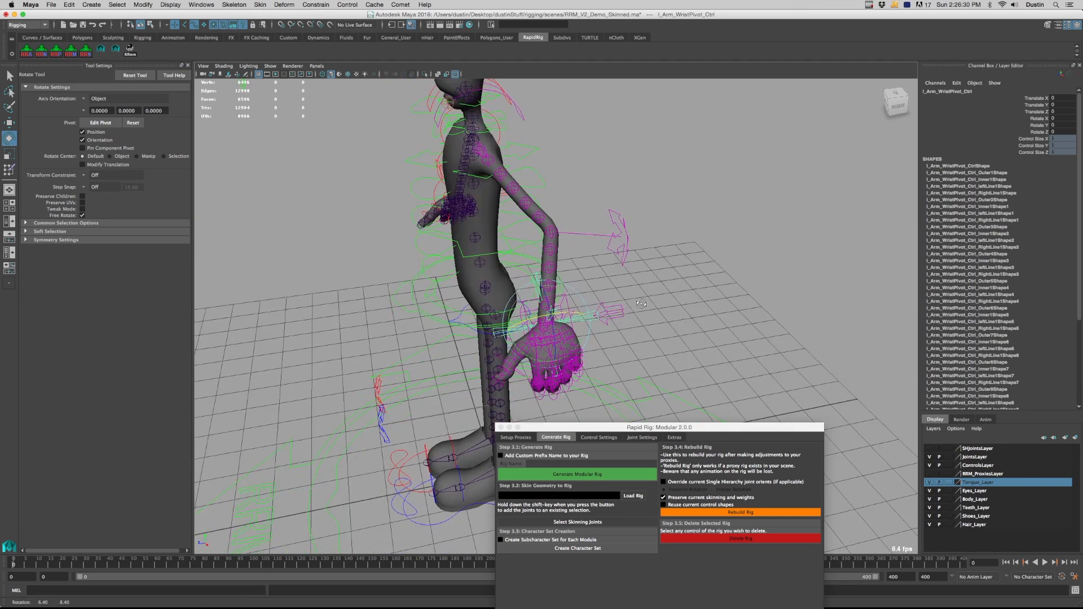
left_click(644, 305)
left_click_drag(643, 305, 631, 309, "alt")
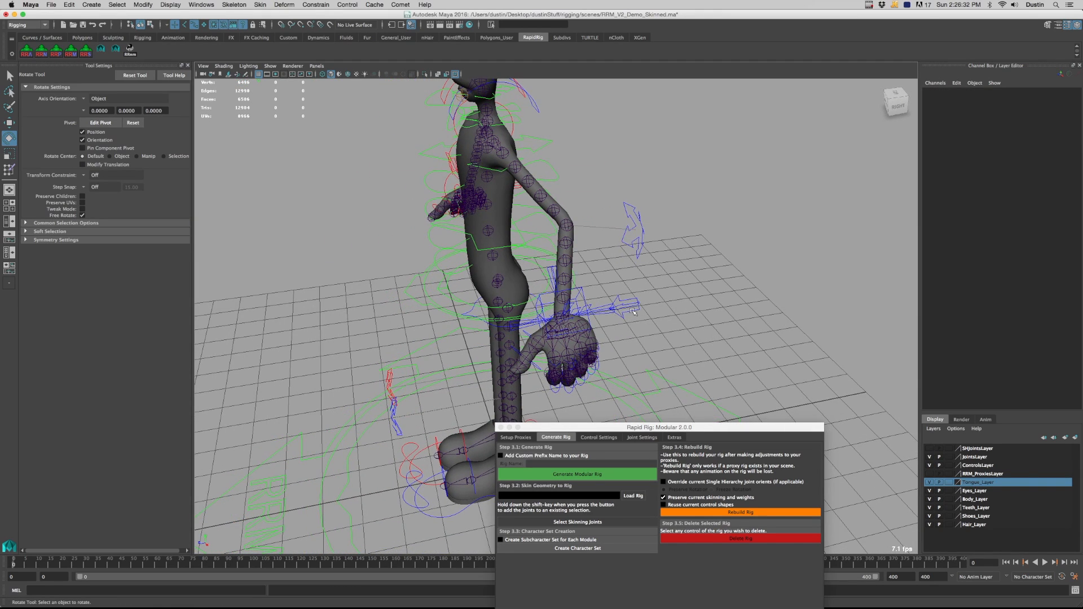
key("w")
left_click(585, 295)
left_click_drag(567, 308, 620, 350)
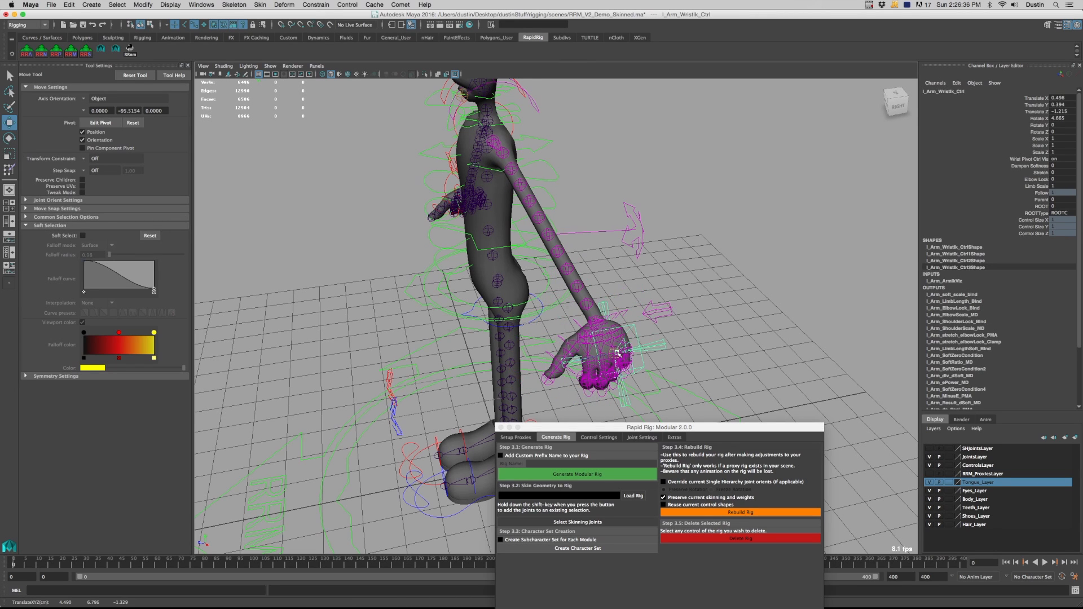
Set Dampen Softness to 2.1 on the left wrist IK control and try moving the wrist
left_click(1041, 166)
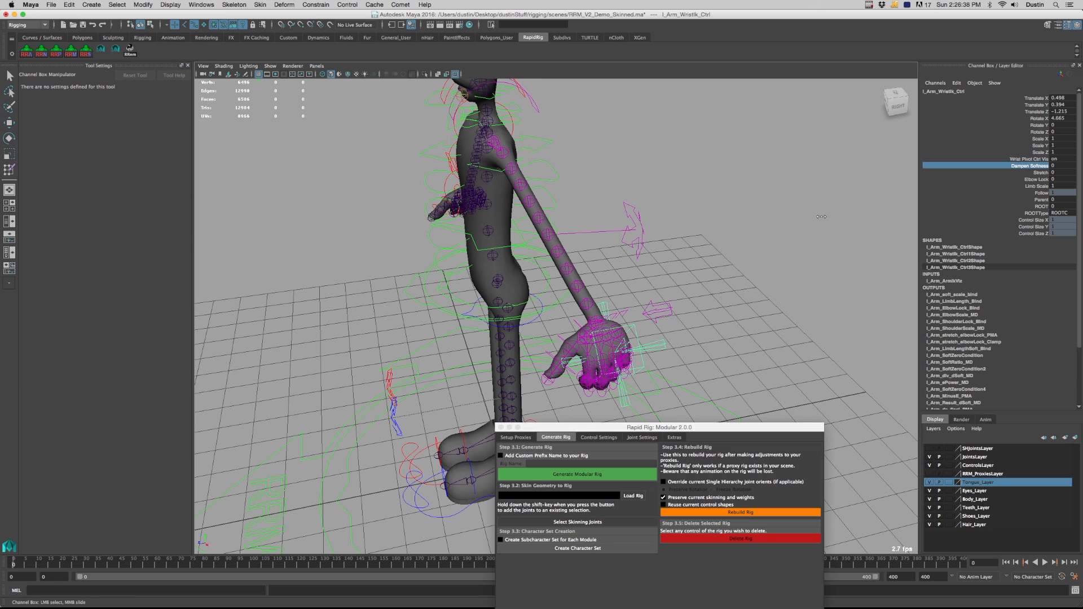
key("w")
left_click_drag(618, 352, 592, 300)
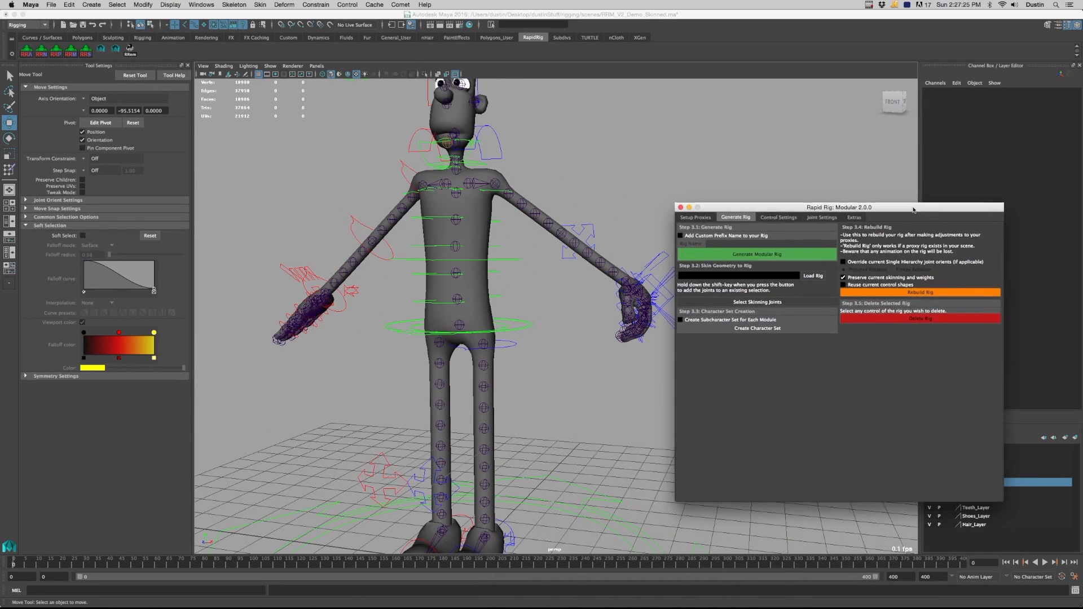
Move the Rapid Rig window clear of the display layer list
left_click_drag(913, 210, 913, 211)
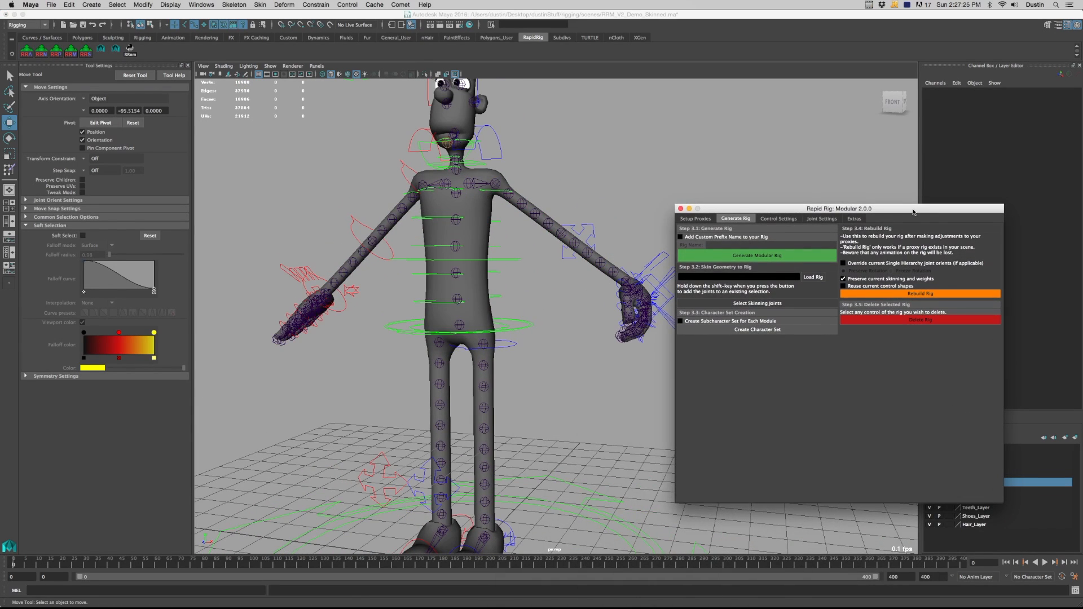
left_click_drag(625, 283, 556, 293, "alt")
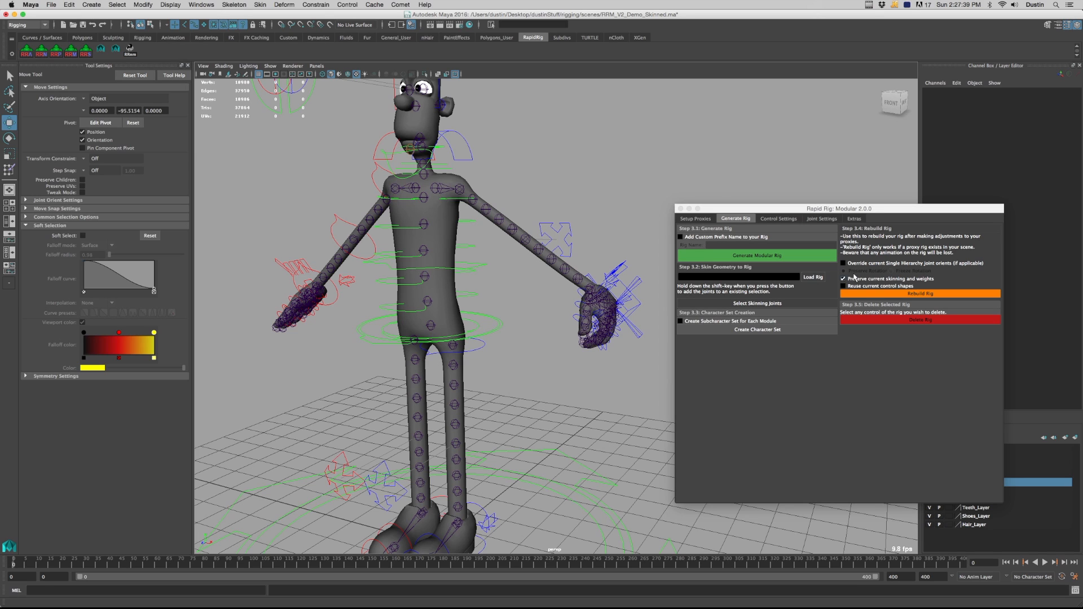
left_click_drag(876, 211, 868, 129)
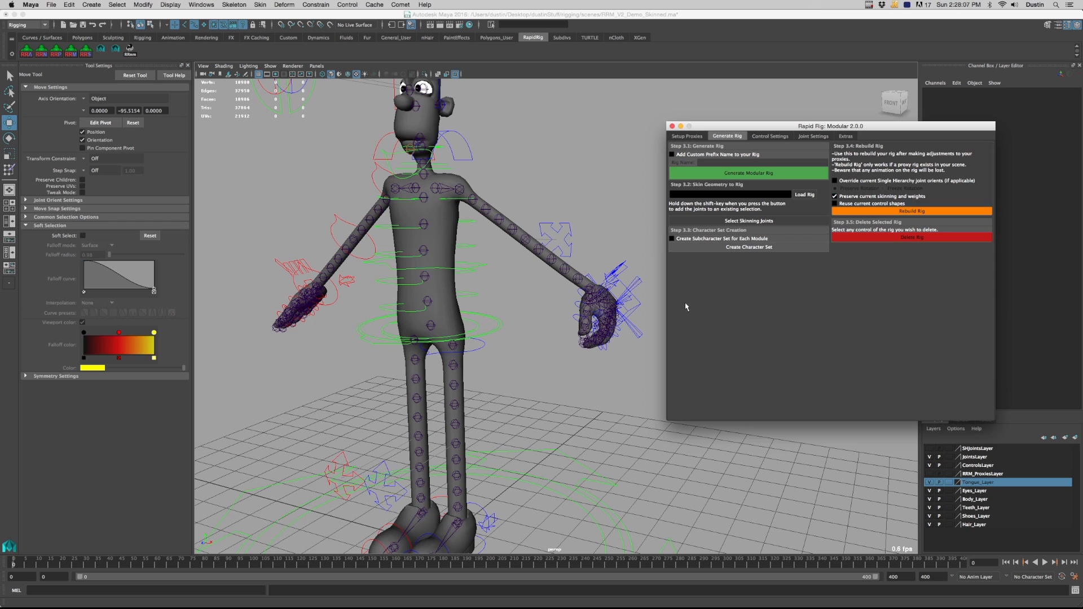
Move the left wrist IK control and rotate it to about 92.1, -36.8 and -30 in X, Y and Z
left_click(635, 303)
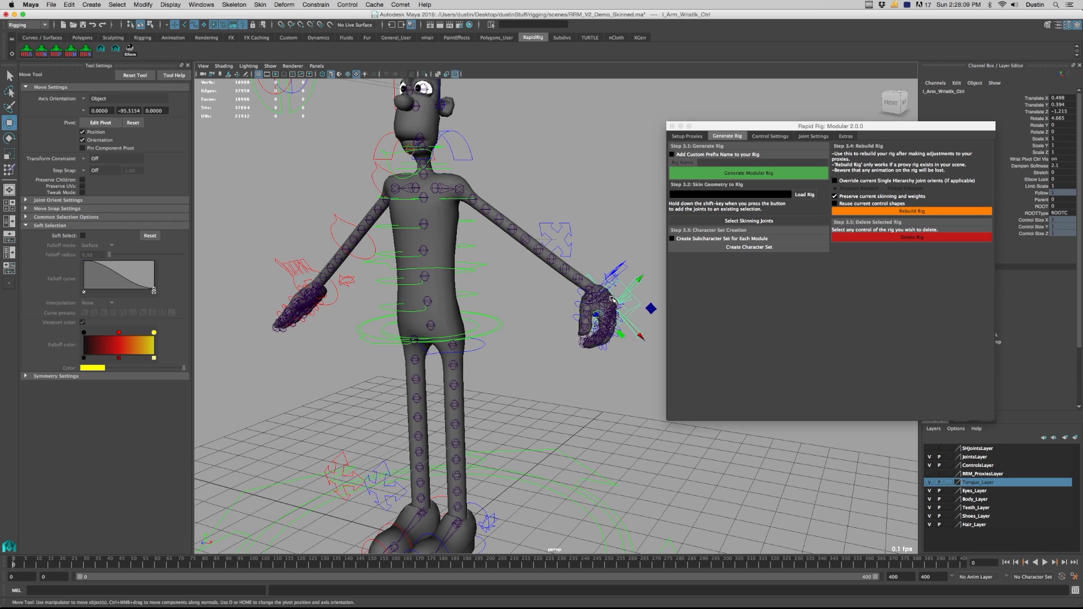
left_click_drag(614, 299, 561, 299)
key("e")
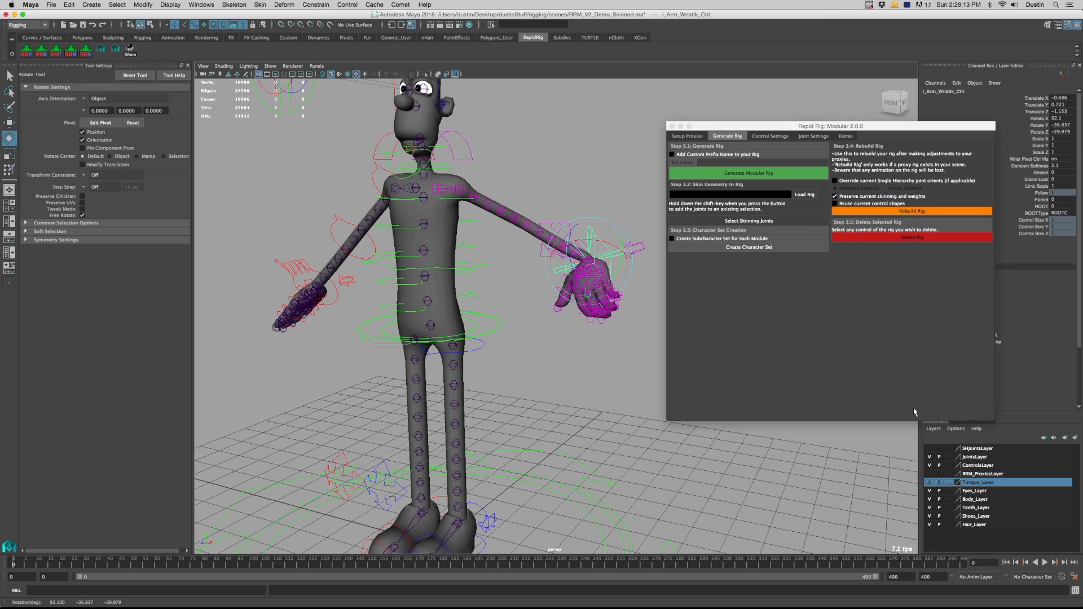
Show the RRM_ProxiesLayer and hide the ControlsLayer
left_click(929, 474)
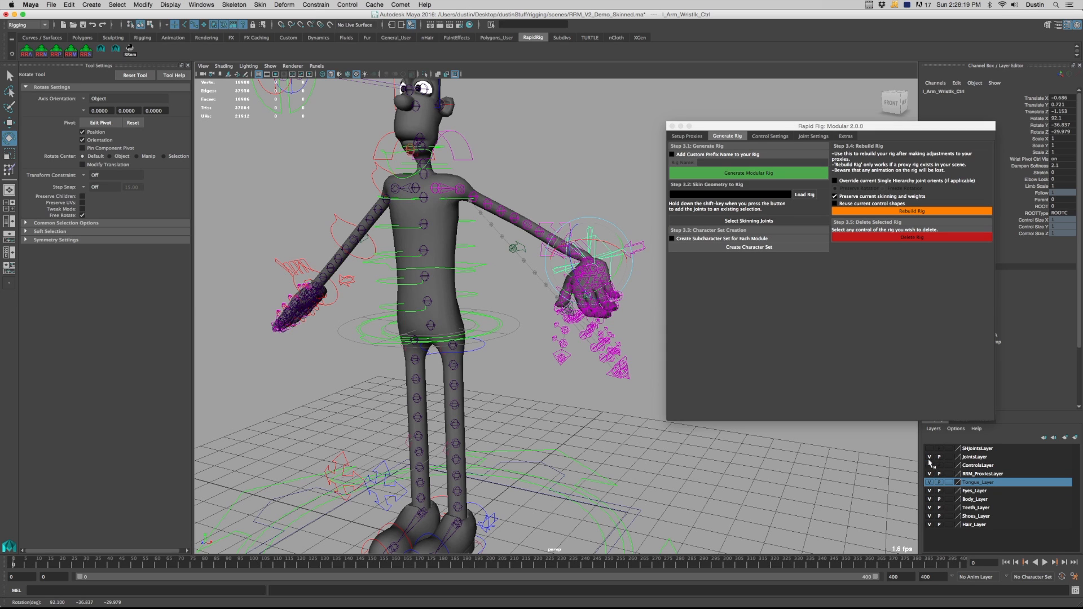
Hide the JointsLayer, turn off polygon display in the viewport and clear the selection
left_click(929, 457)
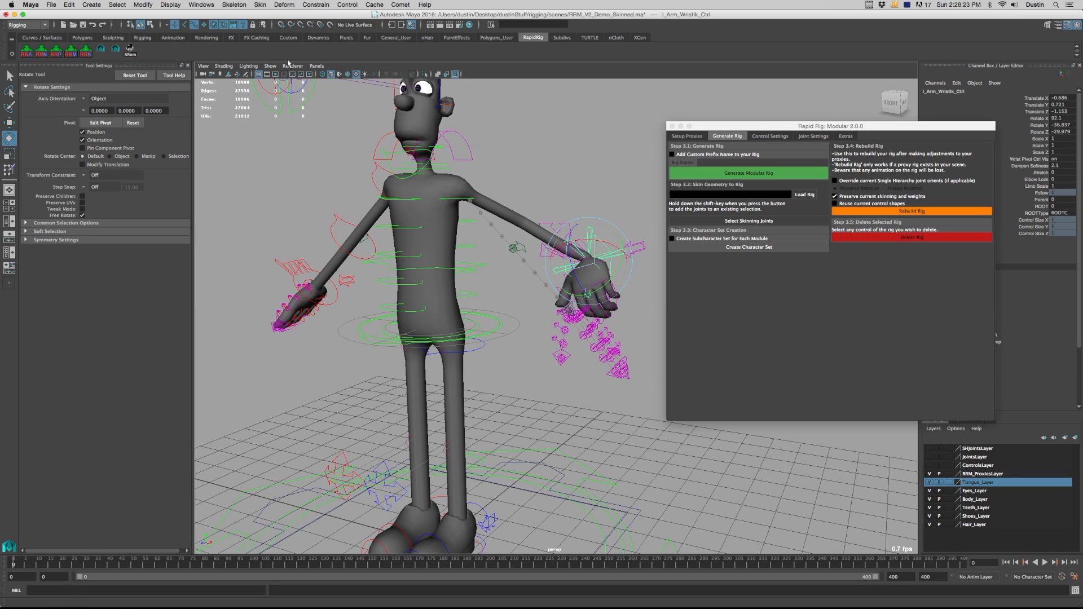
left_click(270, 66)
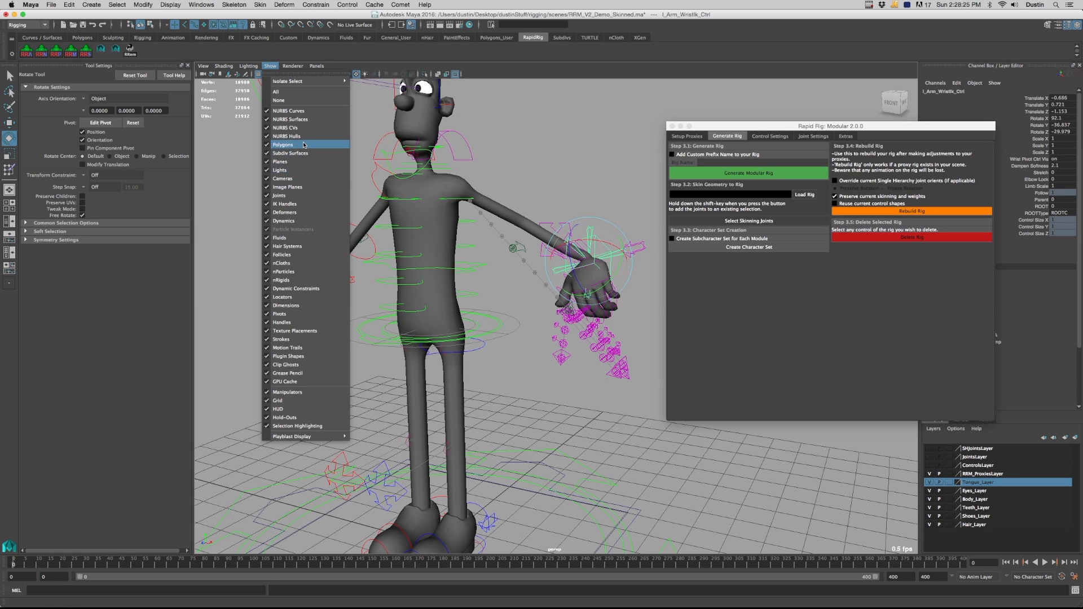
left_click(283, 144)
middle_click_drag(445, 226, 431, 221, "alt")
right_click_drag(430, 221, 399, 212, "alt")
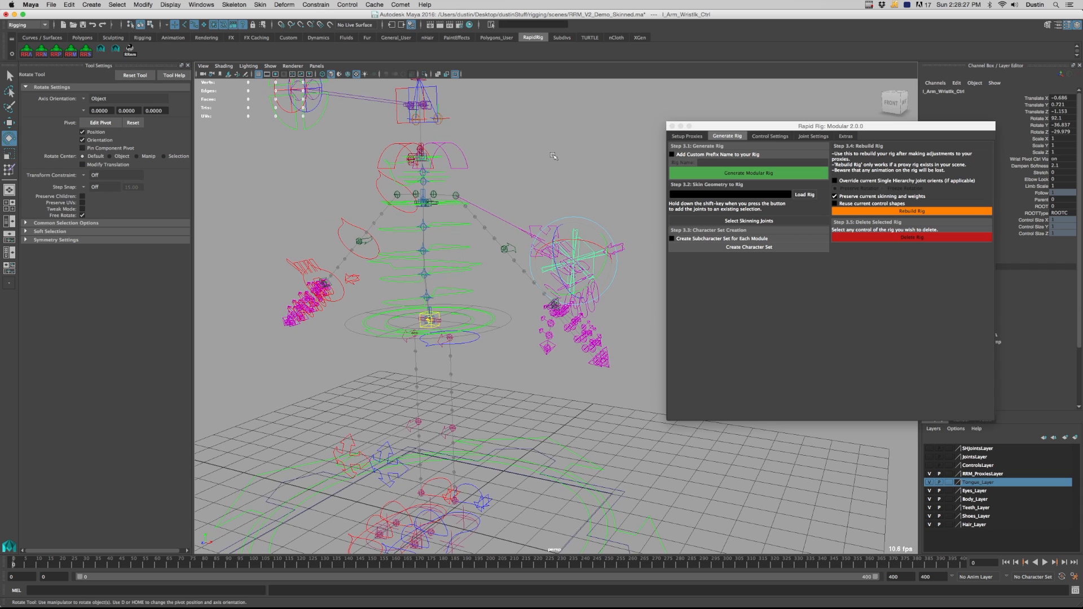
left_click(497, 361)
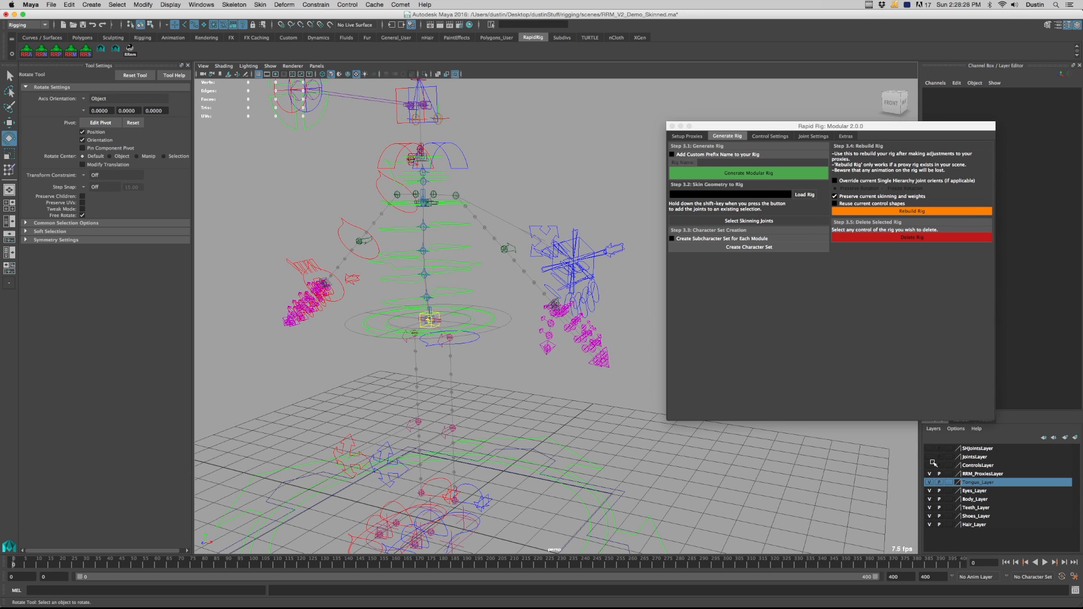
Assign the visible rig controls to the hidden ControlsLayer so that only the proxies show
left_click(620, 530)
right_click(984, 466)
left_click(1007, 481)
left_click(563, 511)
Select a proxy in the middle of the spine and load the Spine module for ribbon spline editing
left_click_drag(456, 390, 487, 317, "alt")
middle_click_drag(478, 288, 477, 339, "alt")
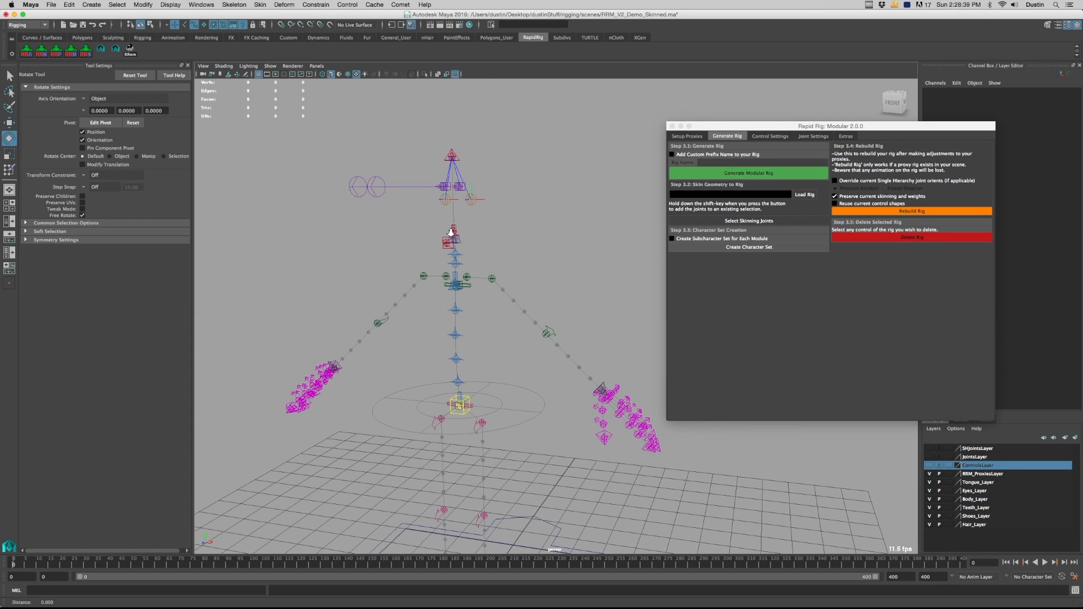
right_click_drag(450, 232, 466, 240, "alt")
middle_click_drag(497, 337, 462, 288, "alt")
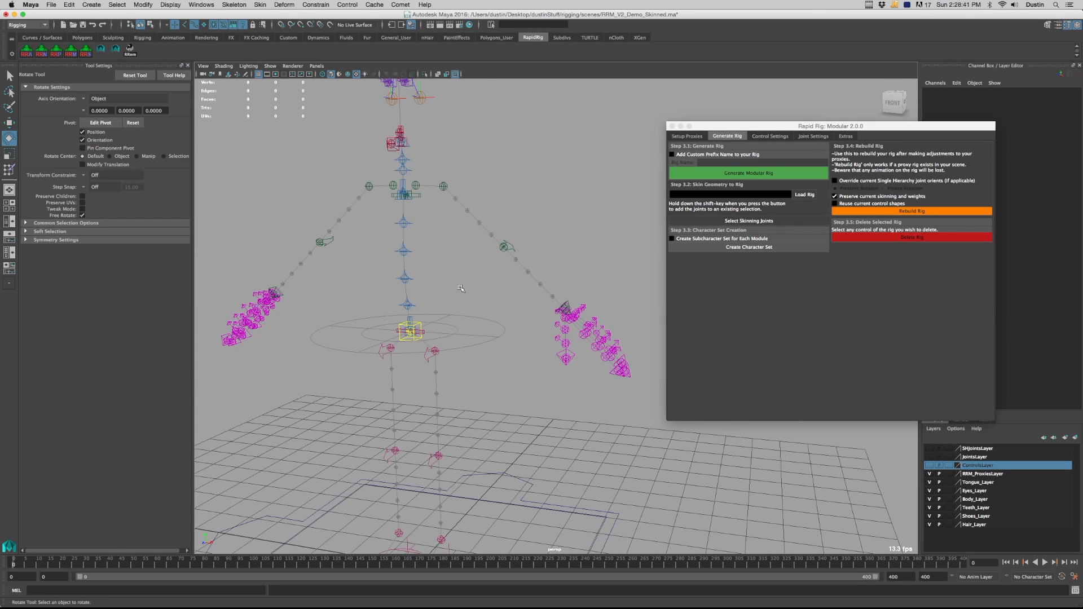
left_click(404, 278)
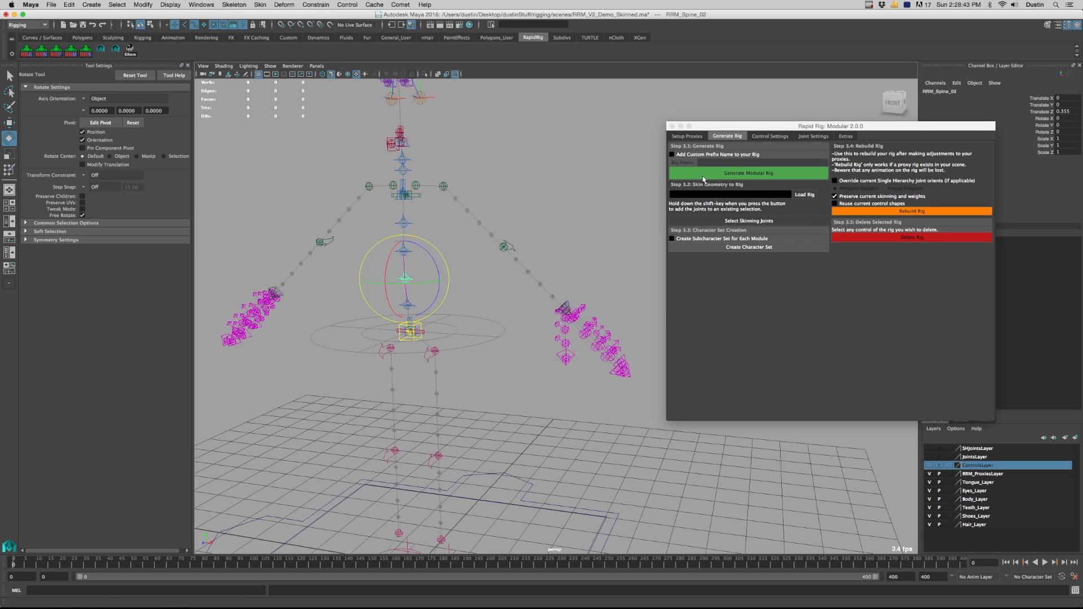
left_click(698, 137)
left_click(740, 176)
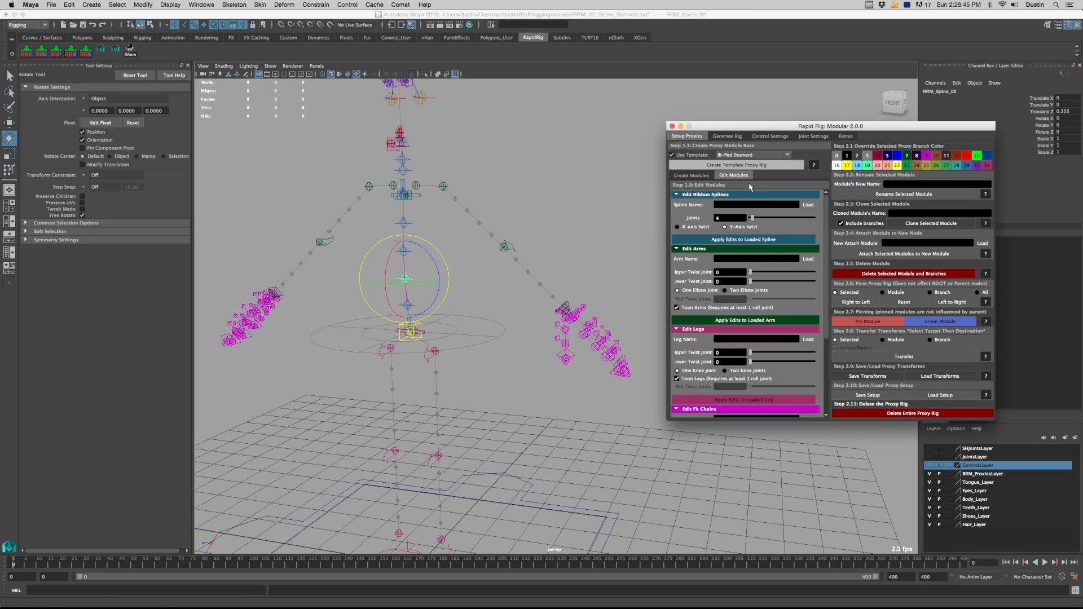
left_click(809, 205)
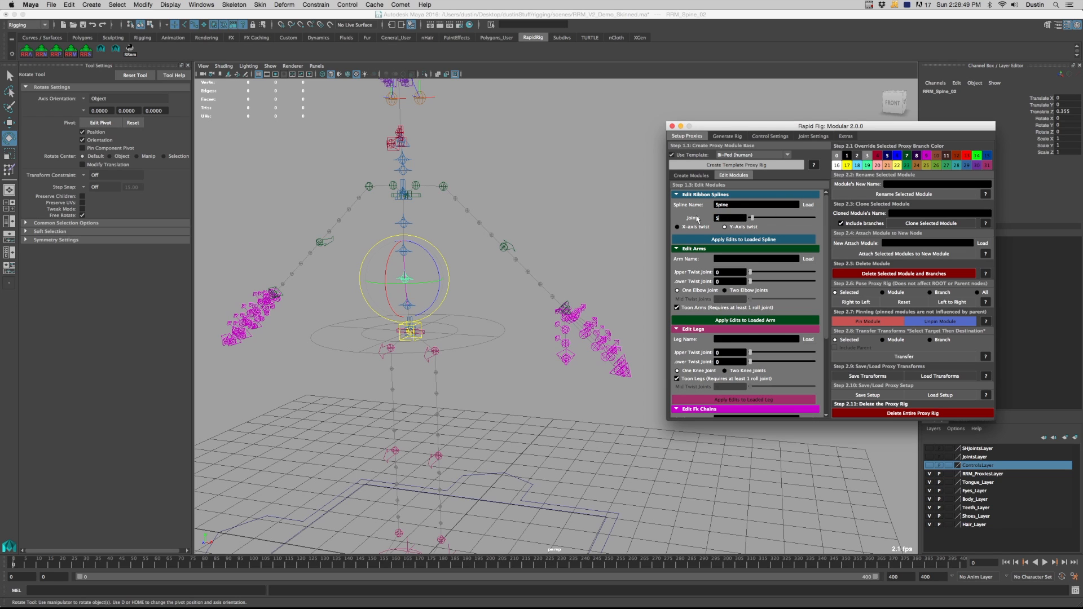
Set the loaded spine module to 6 joints and apply the edit to the proxy rig
middle_click_drag(484, 261, 488, 263, "alt")
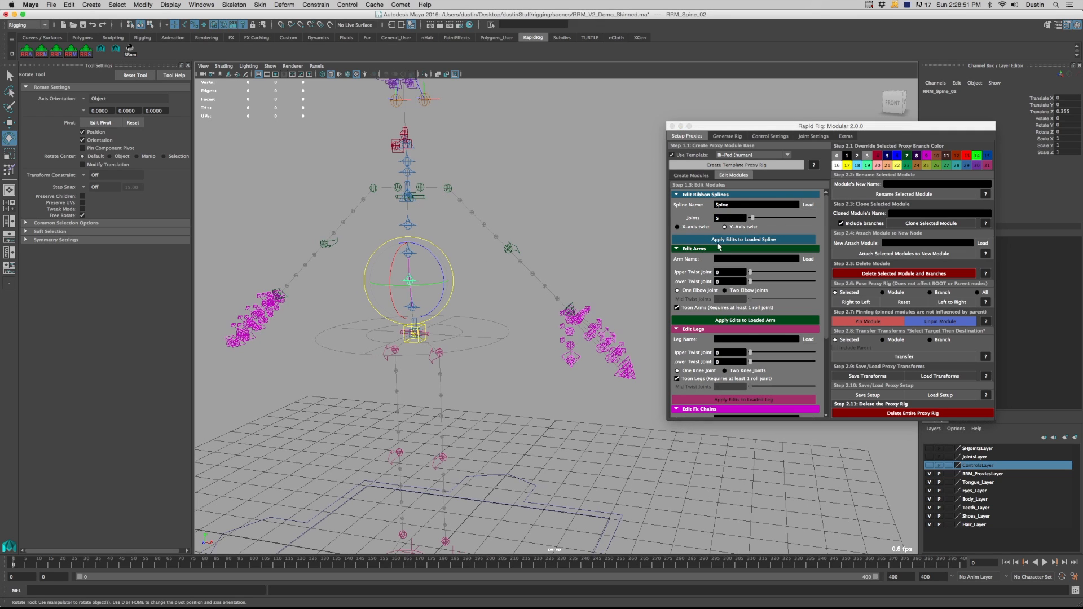
left_click_drag(728, 219, 694, 221)
left_click(705, 239)
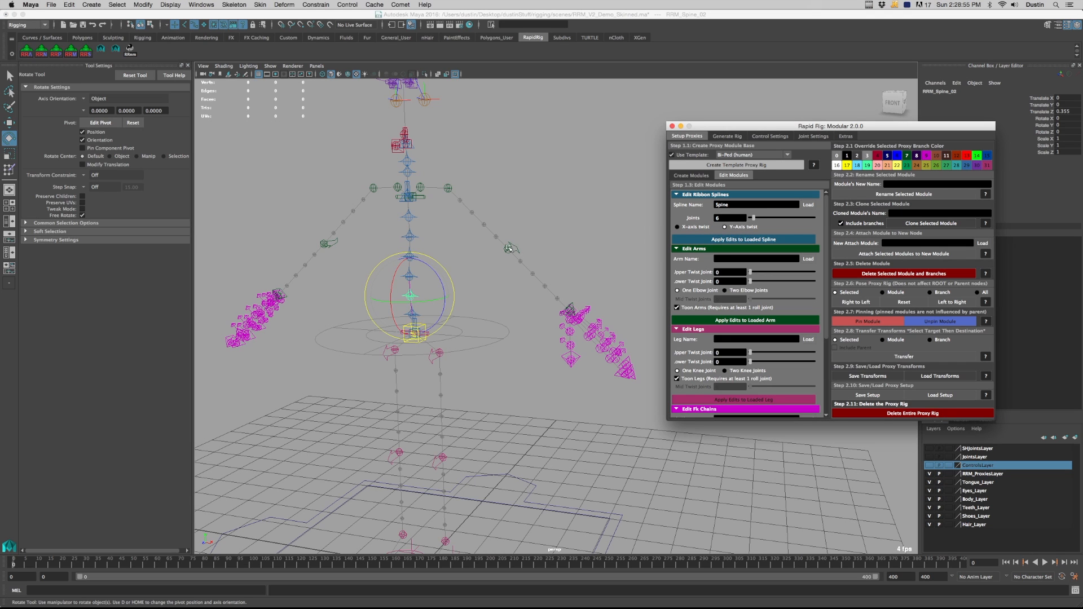
left_click_drag(511, 250, 580, 249, "alt")
left_click(567, 208)
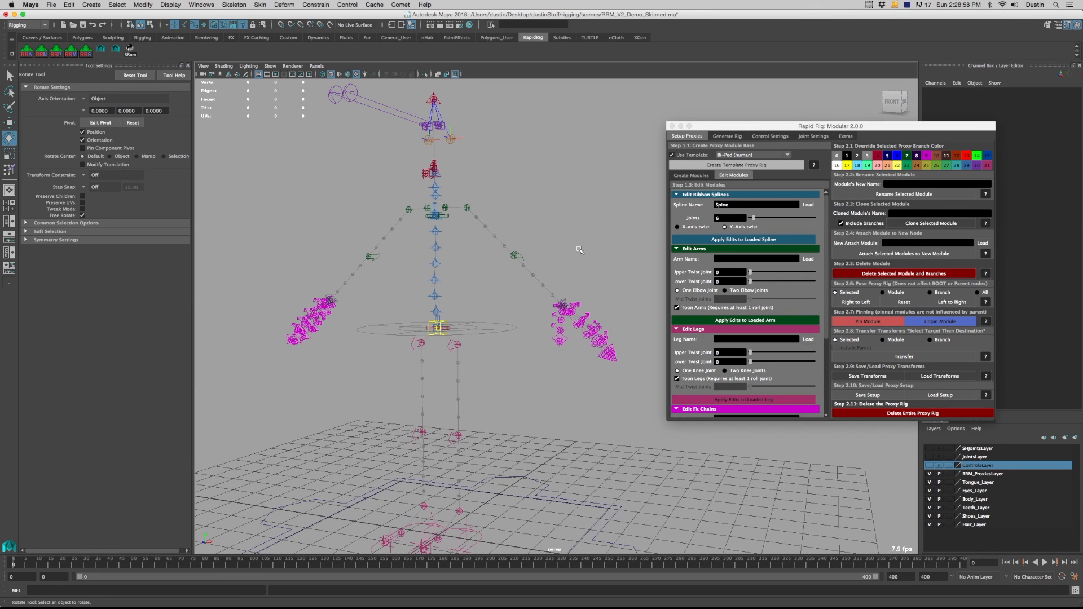
Bring up the rig rebuild options and show the ControlsLayer and the polygon meshes again
left_click(726, 136)
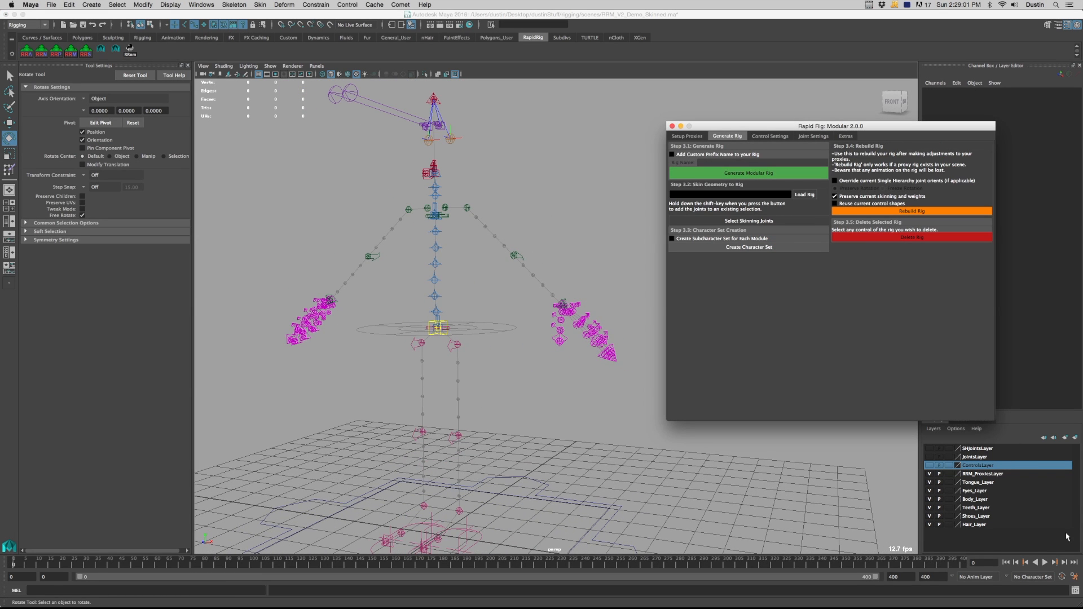
left_click(929, 465)
mouse_move(574, 373)
left_mouse_down("alt")
mouse_move(556, 363)
mouse_move(570, 361)
left_mouse_up("alt")
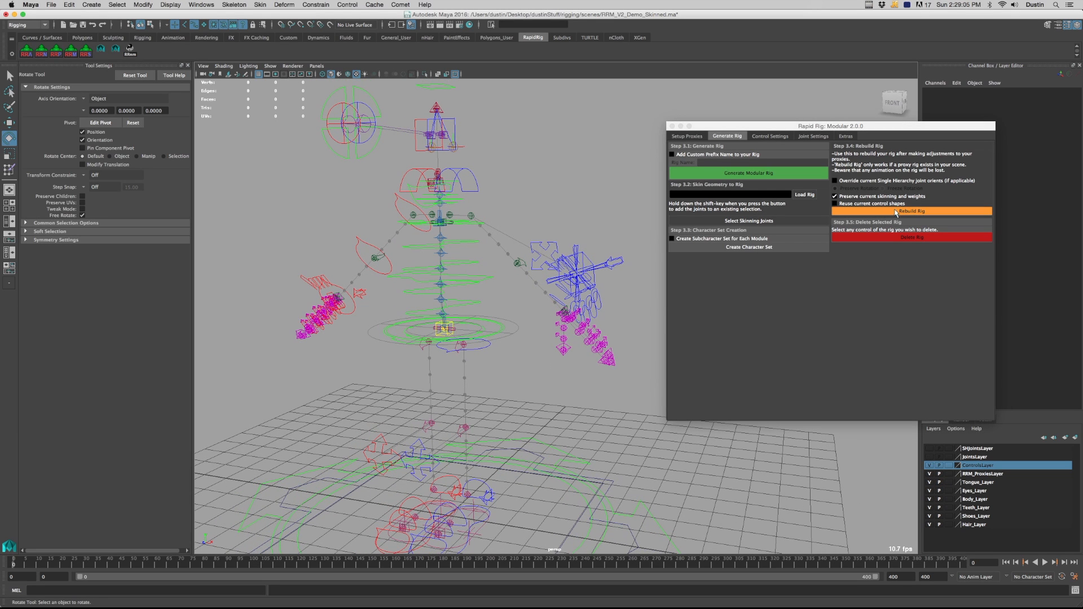
left_click(893, 182)
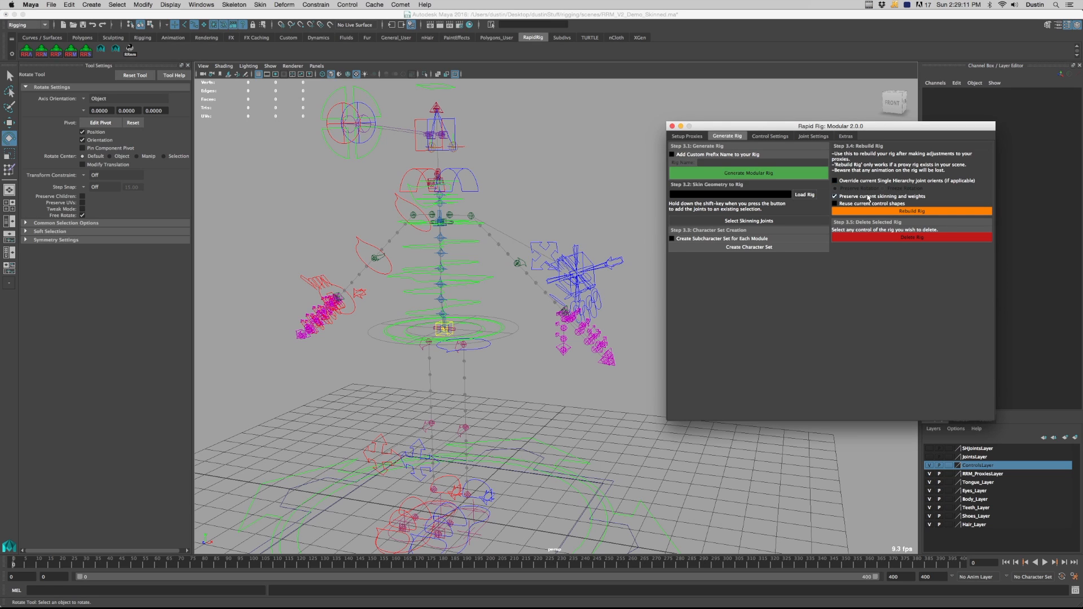
left_click(270, 66)
left_click(283, 145)
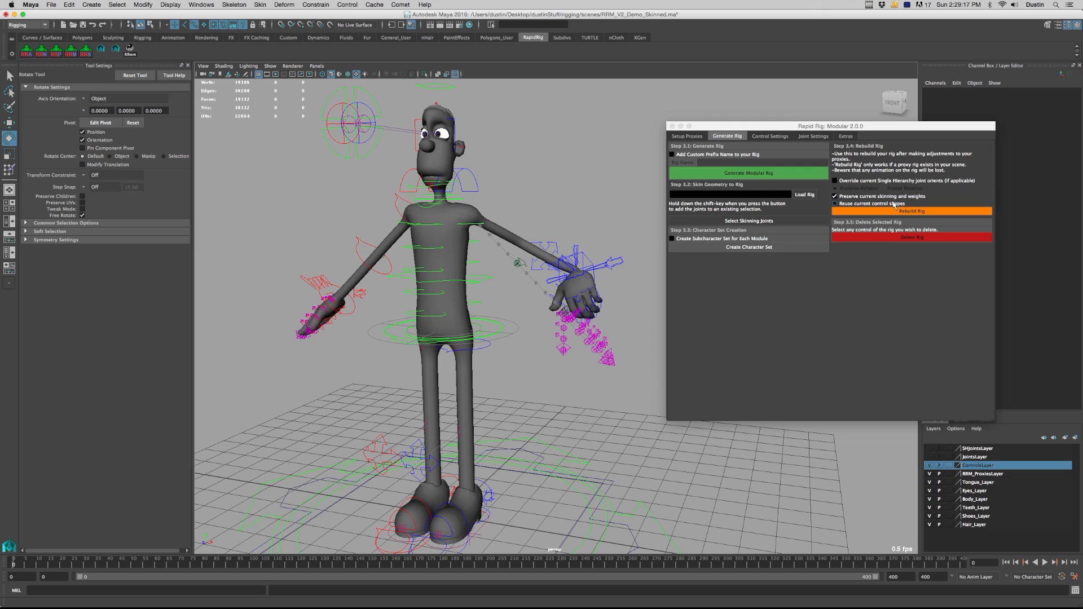
Rebuild the rig with current skinning and weights preserved and control shapes not reused, keeping the skinned meshes' construction history
left_click(859, 204)
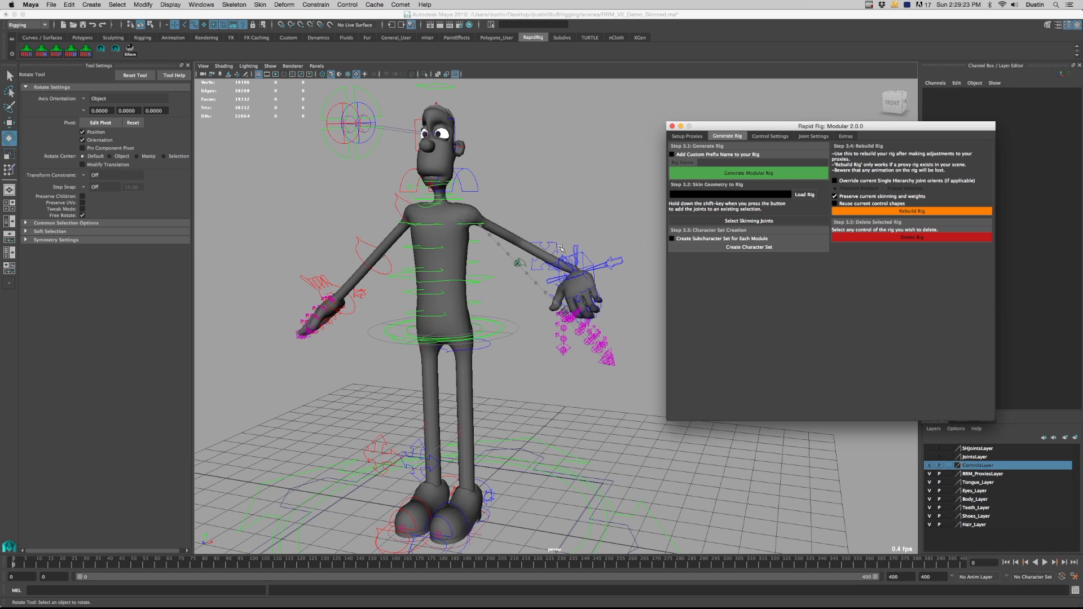
left_click(560, 247)
left_click(559, 248)
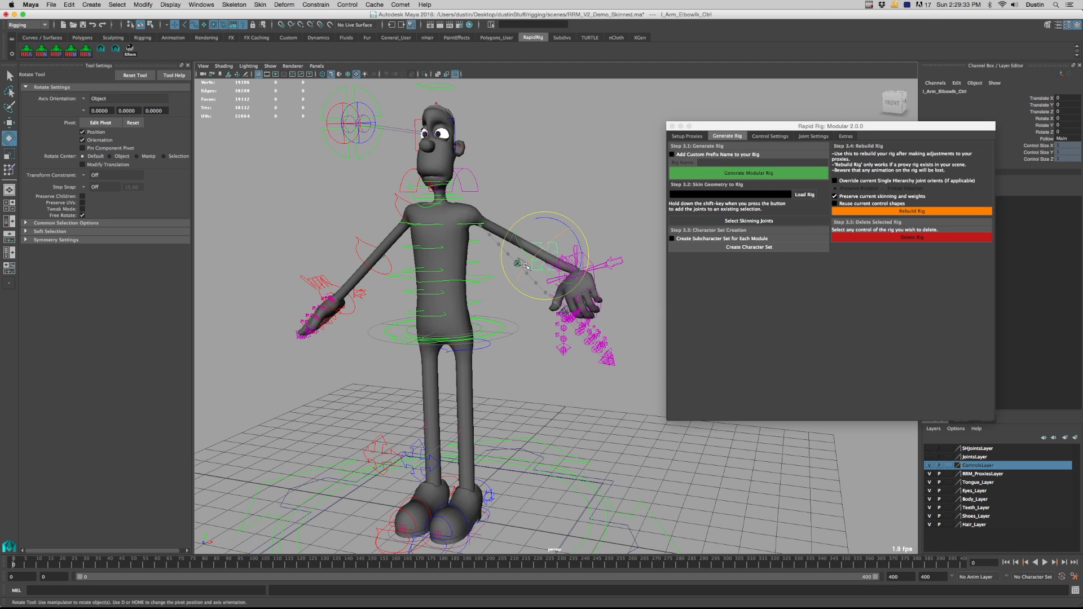
left_click(851, 204)
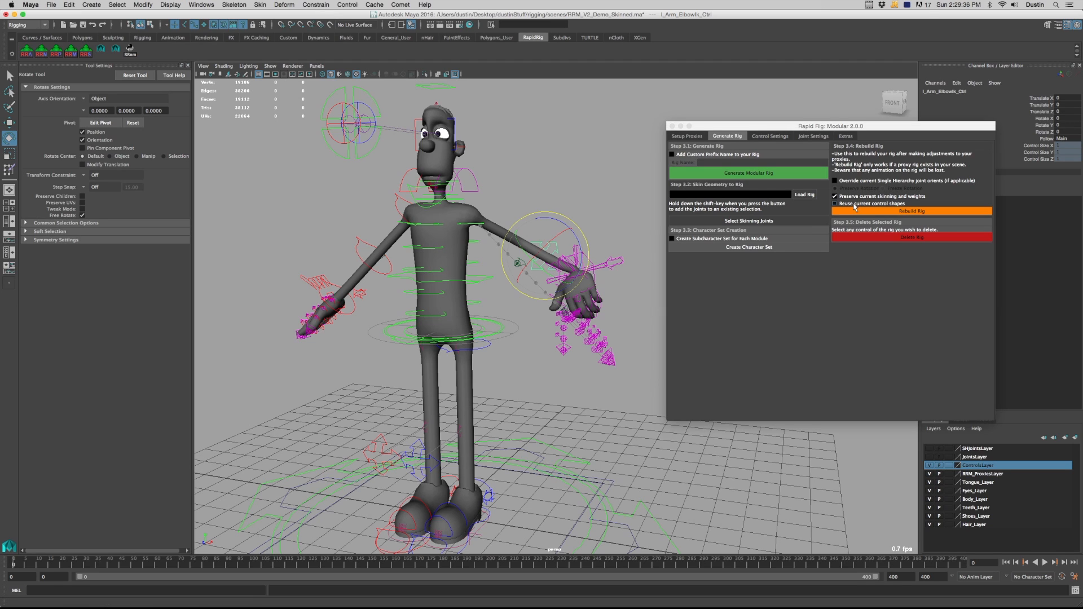
left_click(851, 197)
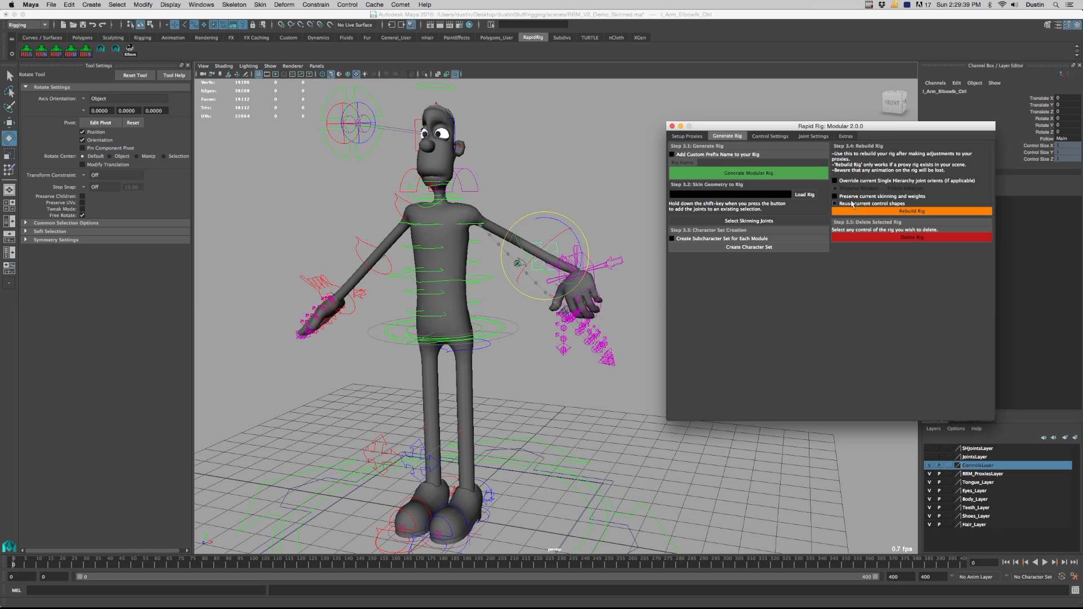
left_click(856, 198)
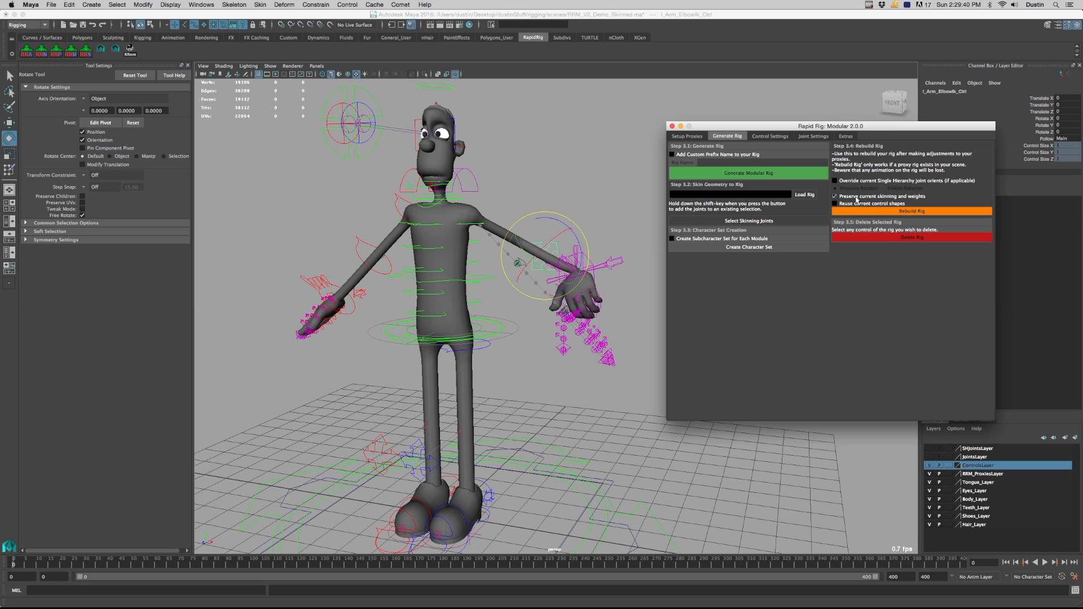
left_click(897, 213)
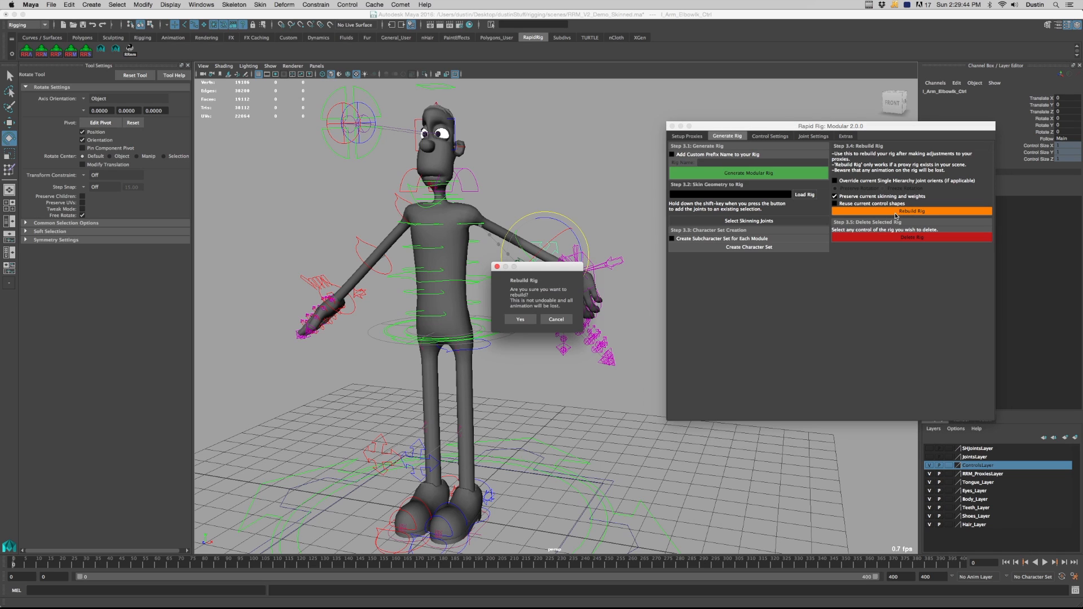
left_click(520, 319)
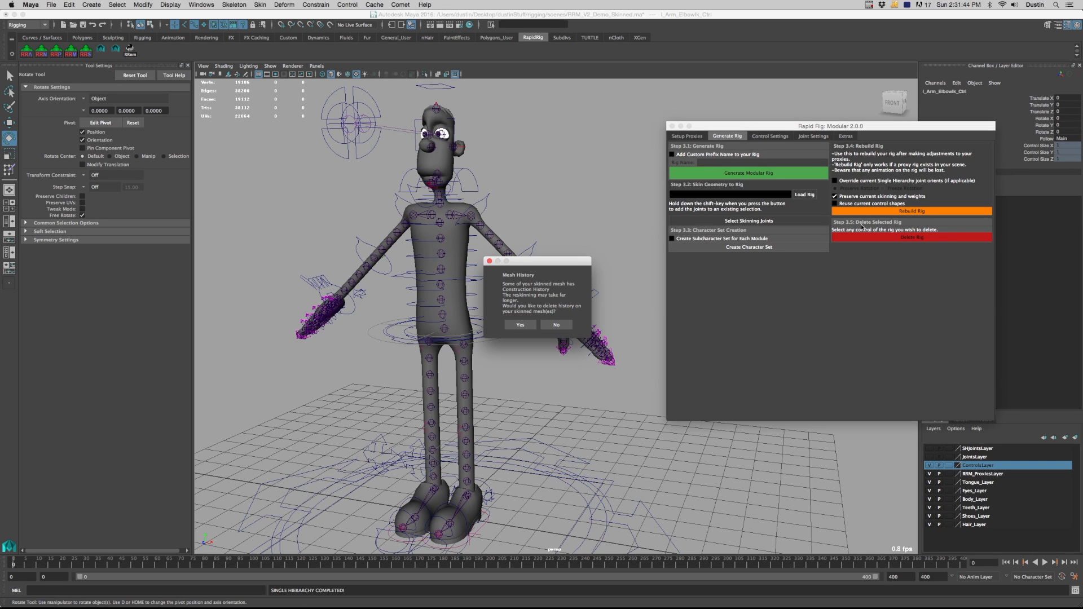
left_click(557, 325)
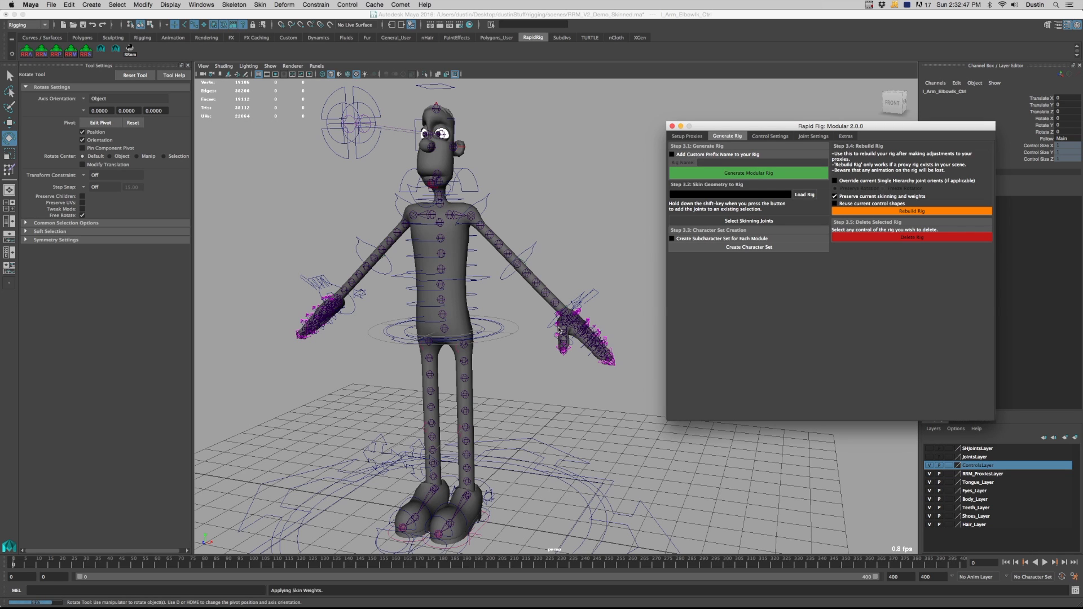
Try rotating the left elbow FK control and the jaw control on the rebuilt rig, undoing each rotation
left_click(586, 254)
left_click(530, 252)
left_click_drag(537, 264, 511, 260)
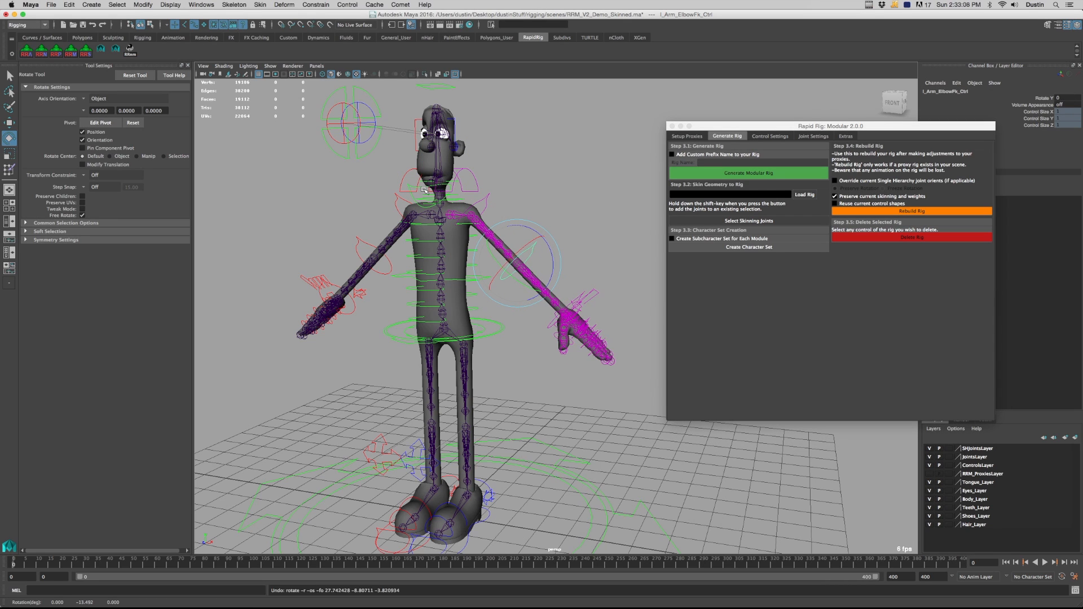
left_click(422, 190)
left_click_drag(422, 191, 427, 186)
key("ctrl+z")
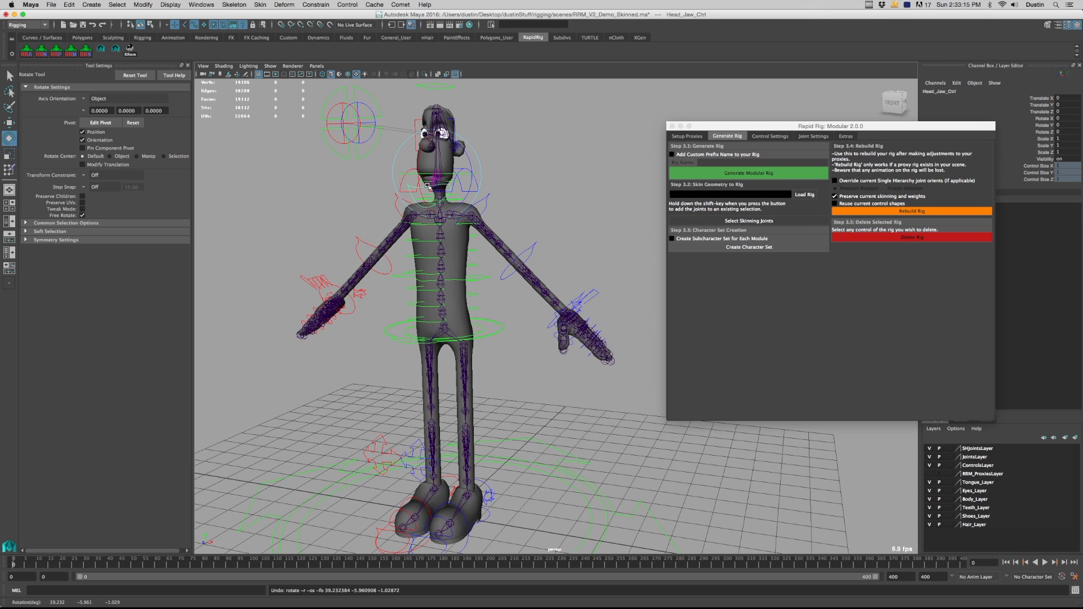
Try bending the torso by rotating the spine FK controls, undo the rotation and clear the selection
middle_click_drag(494, 198, 500, 229, "alt")
left_click(500, 230)
right_click_drag(500, 230, 513, 237, "alt")
left_click_drag(513, 238, 541, 216, "alt")
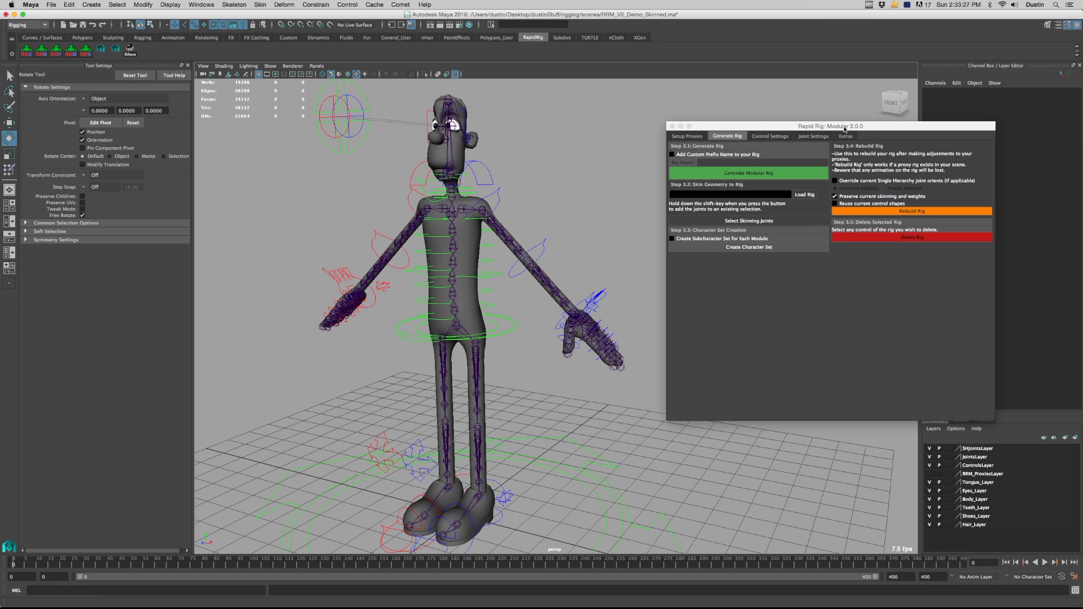
left_click_drag(847, 130, 836, 131)
left_click(477, 237)
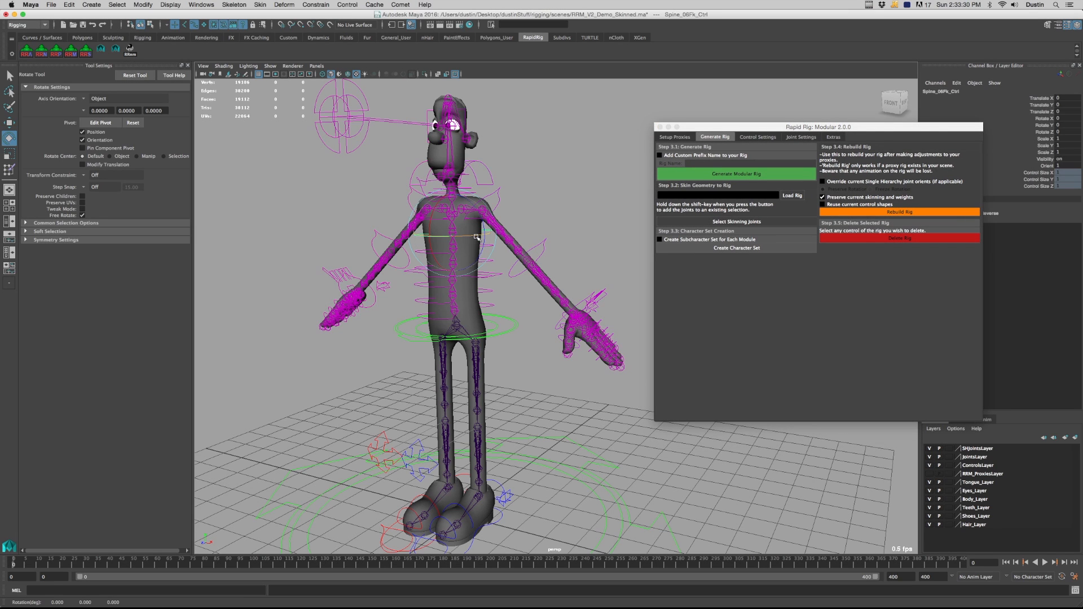
key("q")
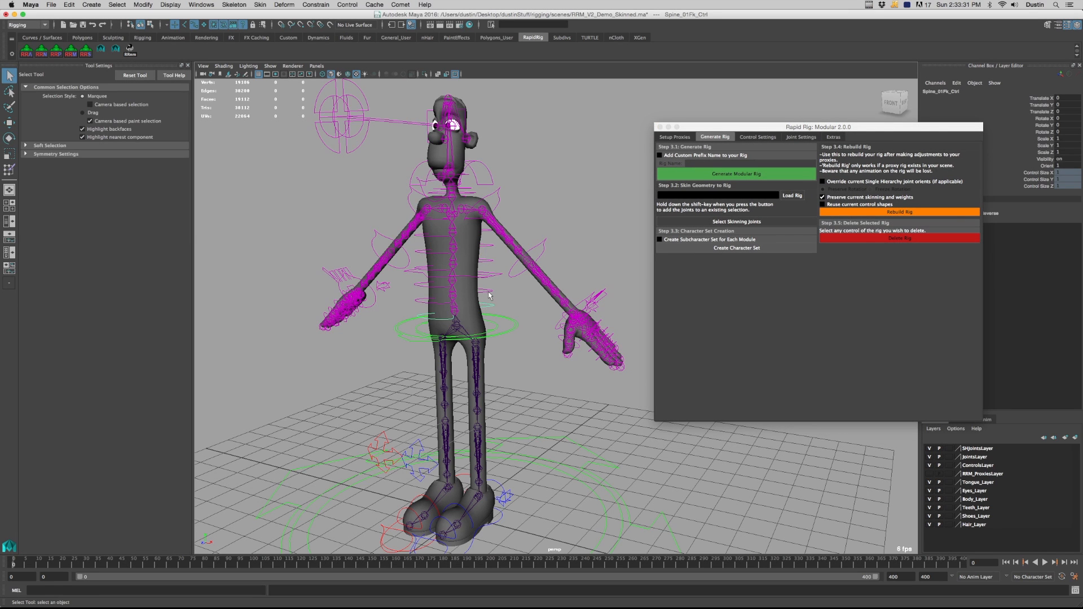
left_click(481, 281)
key("e")
mouse_move(477, 275)
left_mouse_down()
mouse_move(482, 313)
mouse_move(474, 265)
left_mouse_up()
key("q")
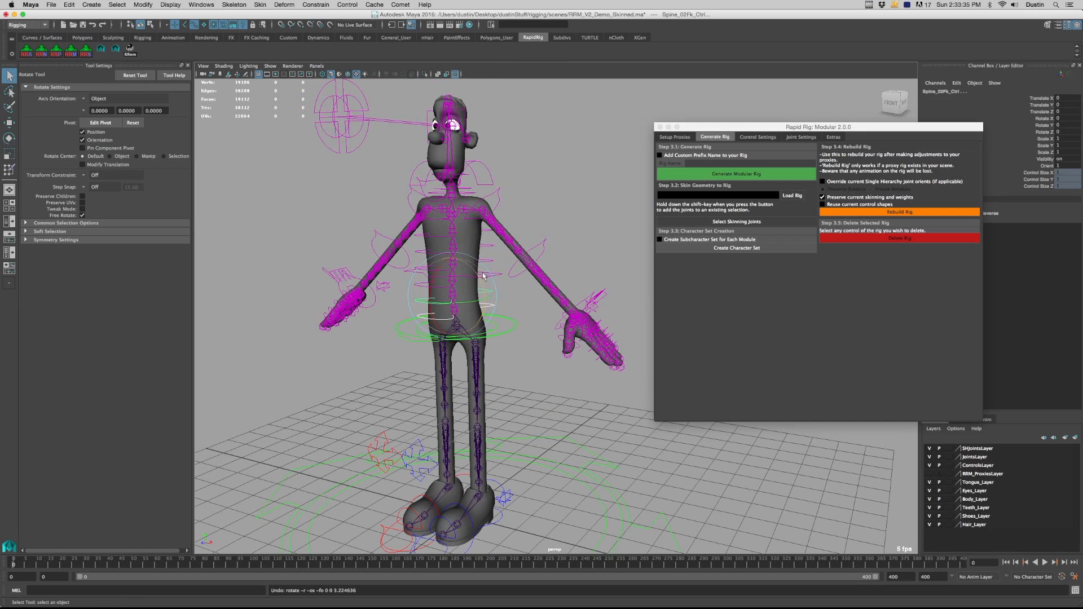
left_click(566, 220)
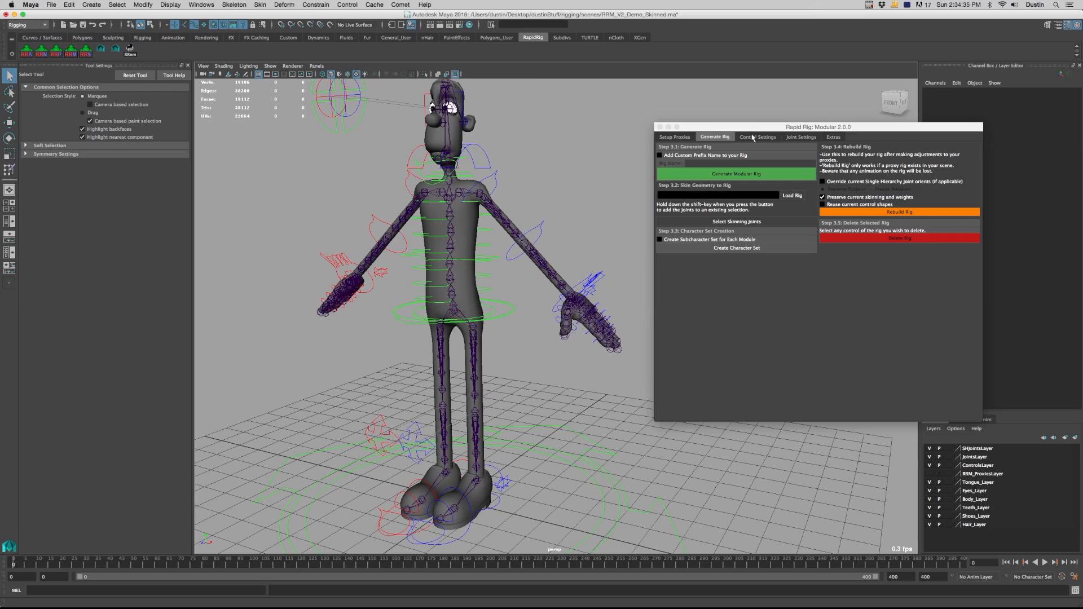
Bring up Rapid Rig's control settings and move its window clear of the upper channel attributes
left_click(753, 137)
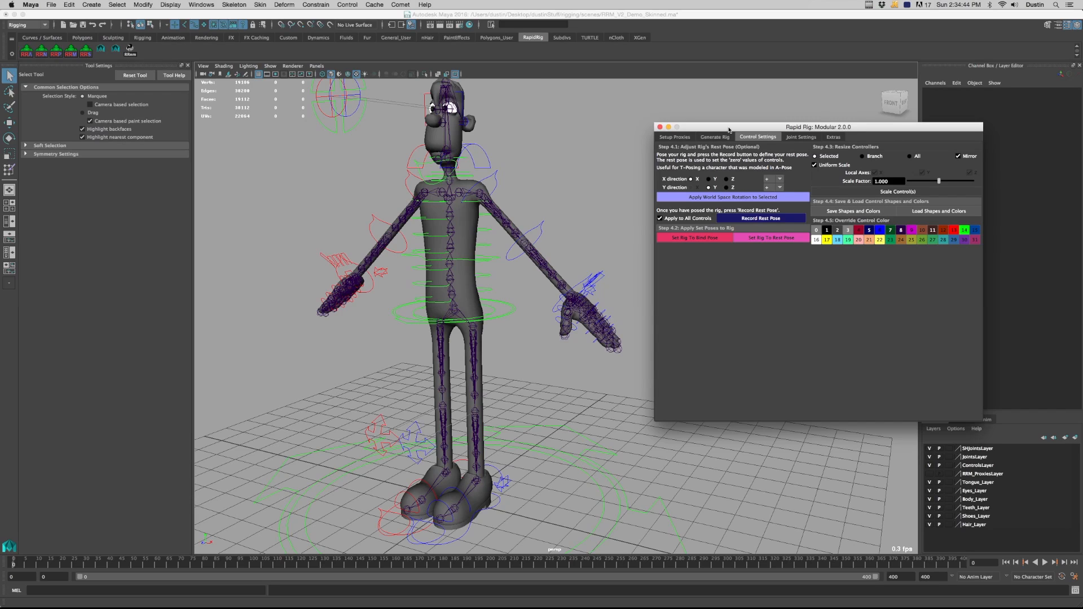
left_click_drag(728, 130, 807, 95)
left_click_drag(604, 252, 597, 291, "alt")
left_click_drag(792, 98, 799, 226)
Switch the left arm to IK by setting the IK/FK switch on its switch control to 0
left_click(585, 288)
left_click(1041, 98)
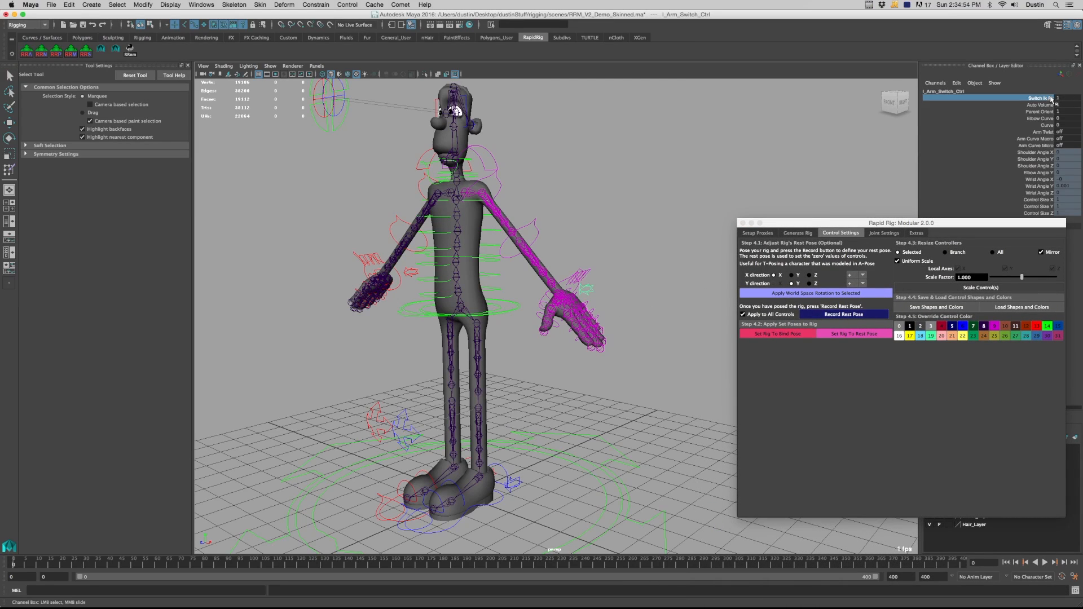
middle_click_drag(651, 165, 643, 174)
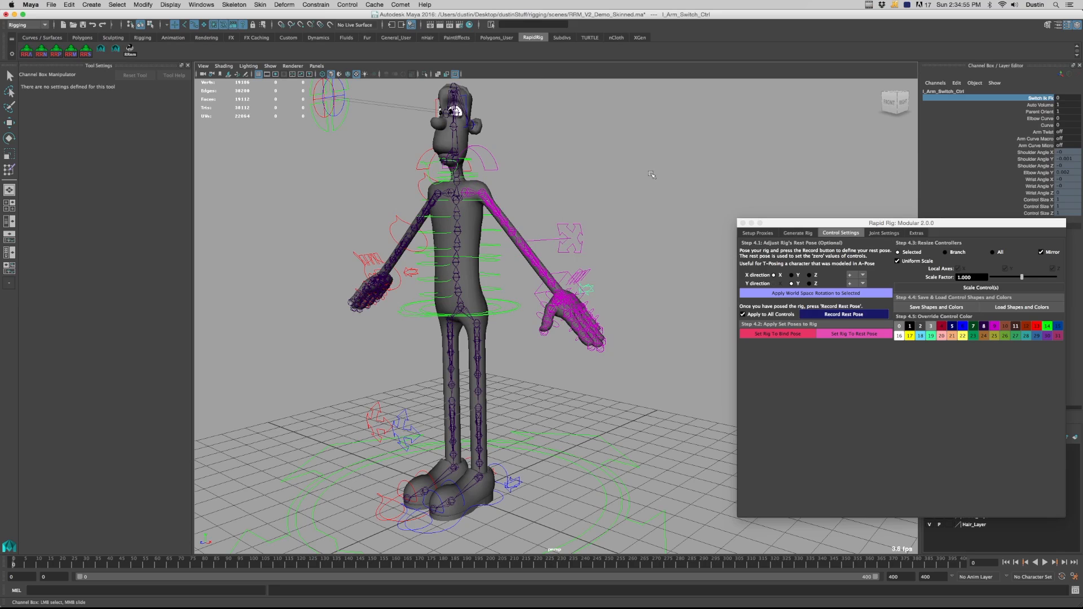
Try moving the left wrist IK control and the root control at the hips, undoing each move
left_click(566, 280)
key("w")
mouse_move(574, 284)
left_mouse_down("alt")
mouse_move(598, 278)
mouse_move(587, 291)
left_mouse_up("alt")
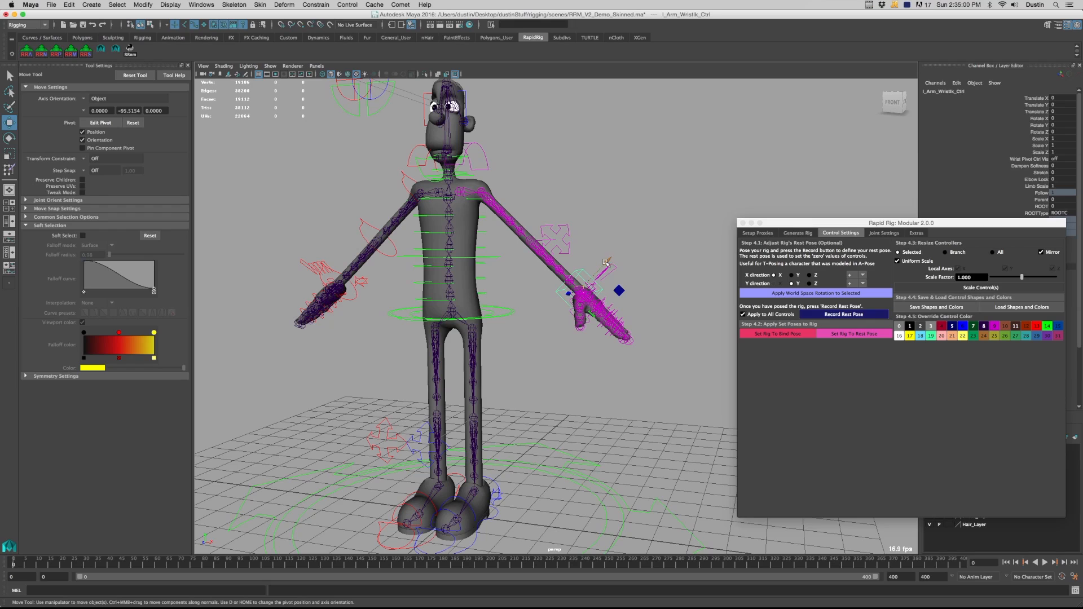
mouse_move(607, 260)
left_mouse_down()
mouse_move(582, 286)
mouse_move(622, 245)
left_mouse_up()
key("super+z")
left_click(513, 314)
left_click_drag(451, 271, 466, 369)
key("super+z")
key("super+z")
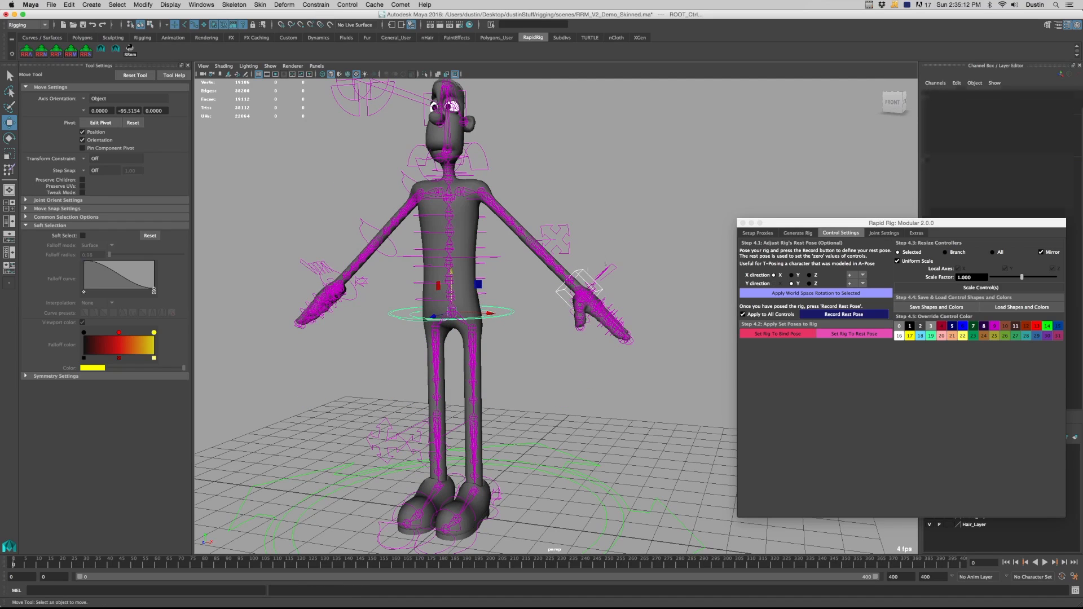
left_click(589, 271)
left_click_drag(490, 191, 510, 225, "alt")
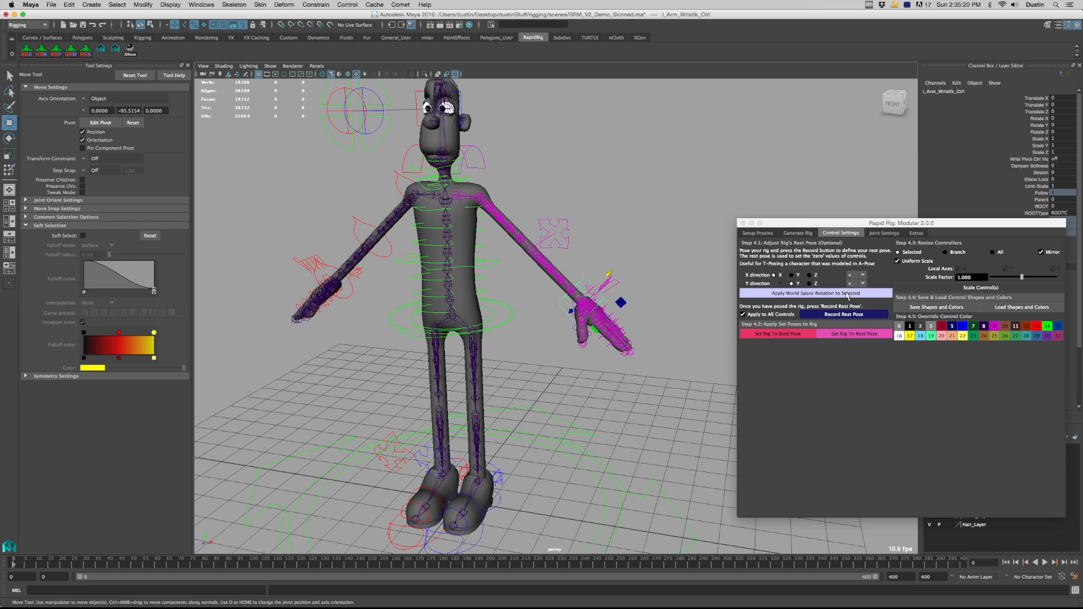
left_click(677, 263)
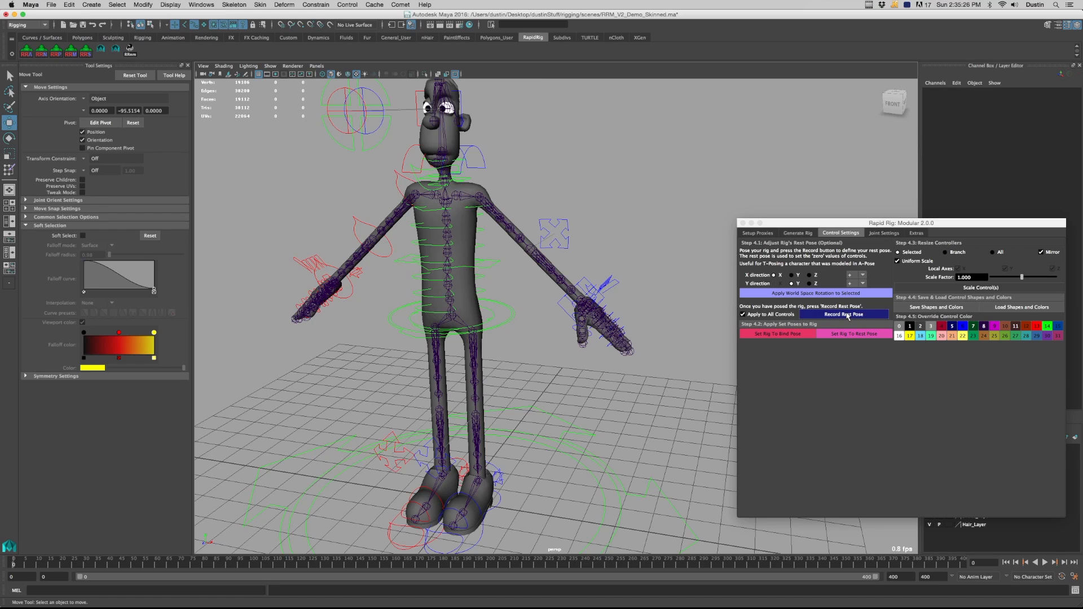
Switch the left arm back to FK by setting the IK/FK switch on its switch control to 1
left_click_drag(615, 286, 589, 297, "alt")
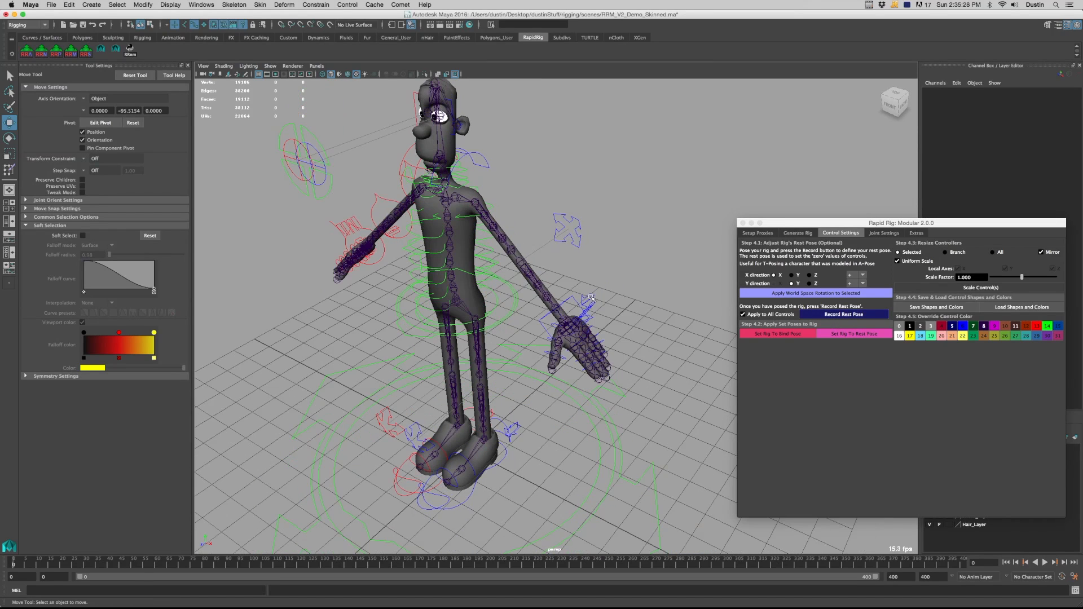
left_click(589, 297)
left_click(1041, 98)
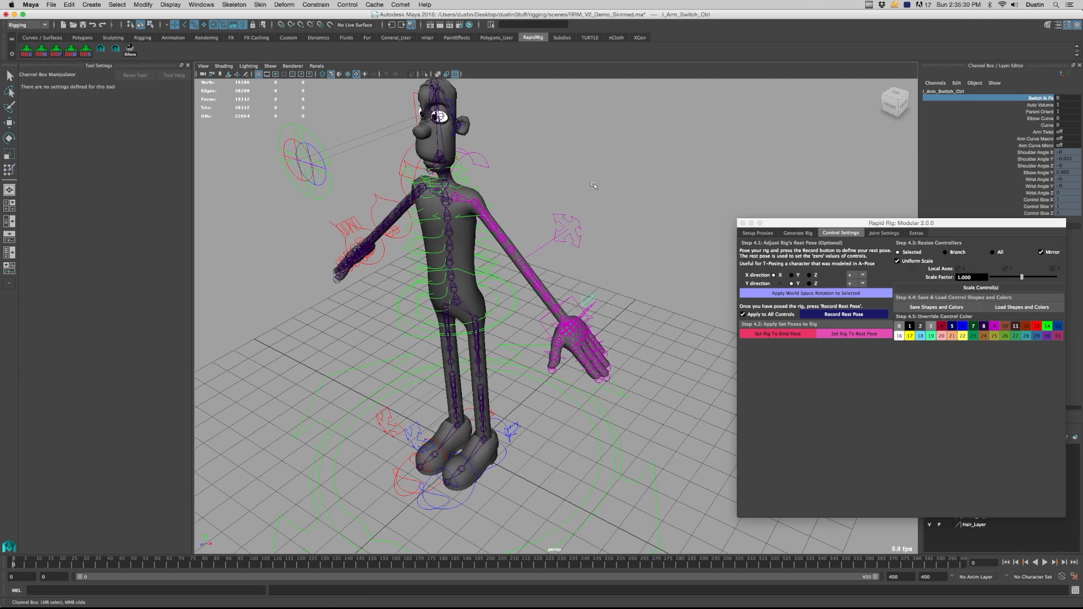
left_click_drag(490, 194, 504, 190, "alt")
left_click(497, 193)
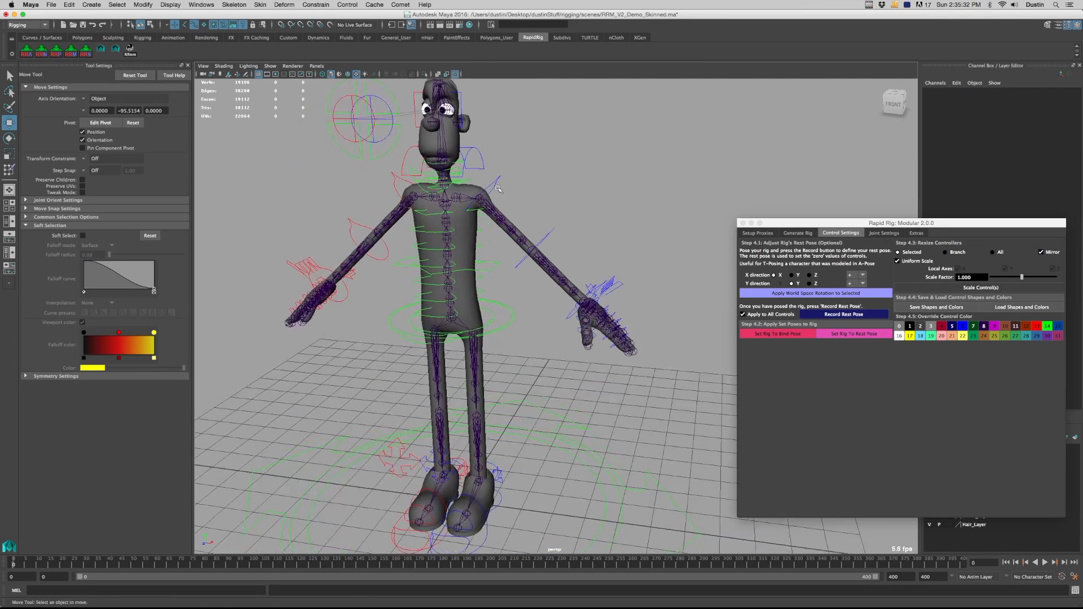
Apply world space rotation to the left shoulder FK control with X direction +X and Y direction +Y
left_click(497, 187)
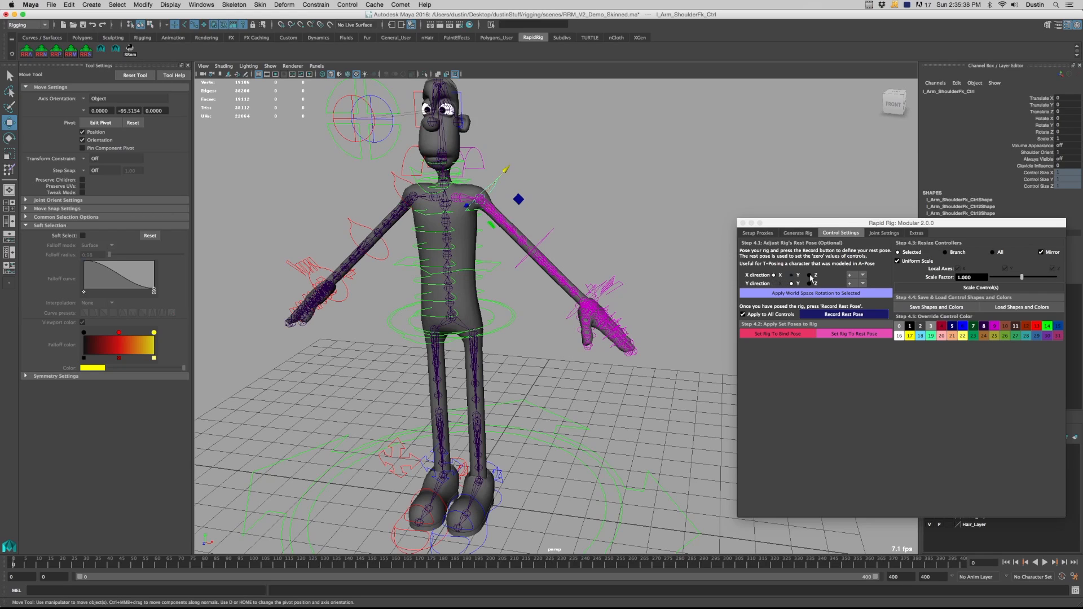
left_click(791, 284)
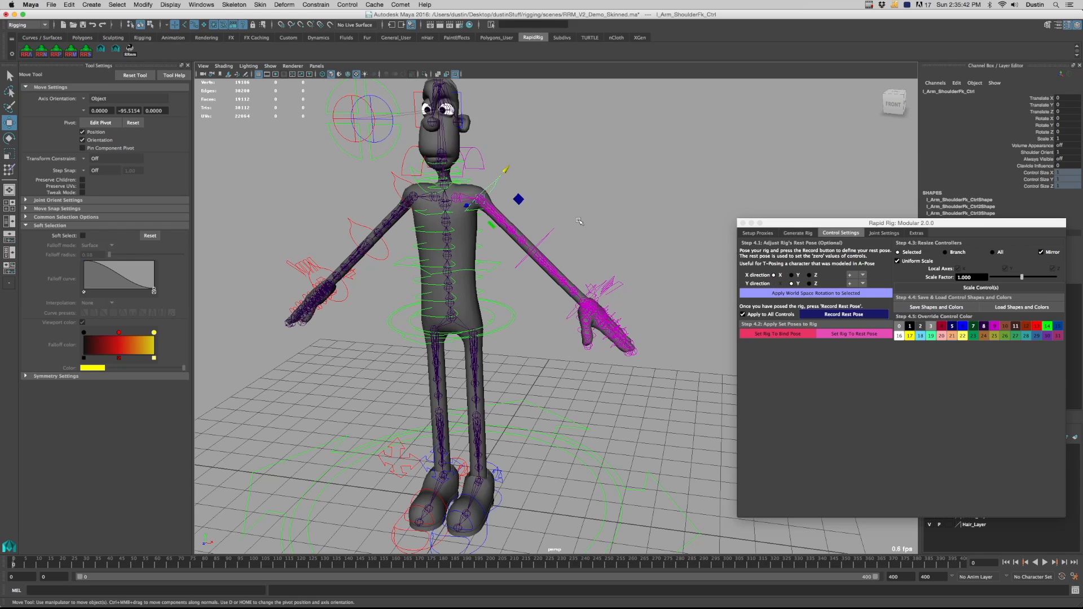
left_click(790, 293)
left_click_drag(512, 210, 562, 199, "alt")
Flip the Y direction sign to minus and apply world space rotation to the right shoulder FK control
left_click(451, 188)
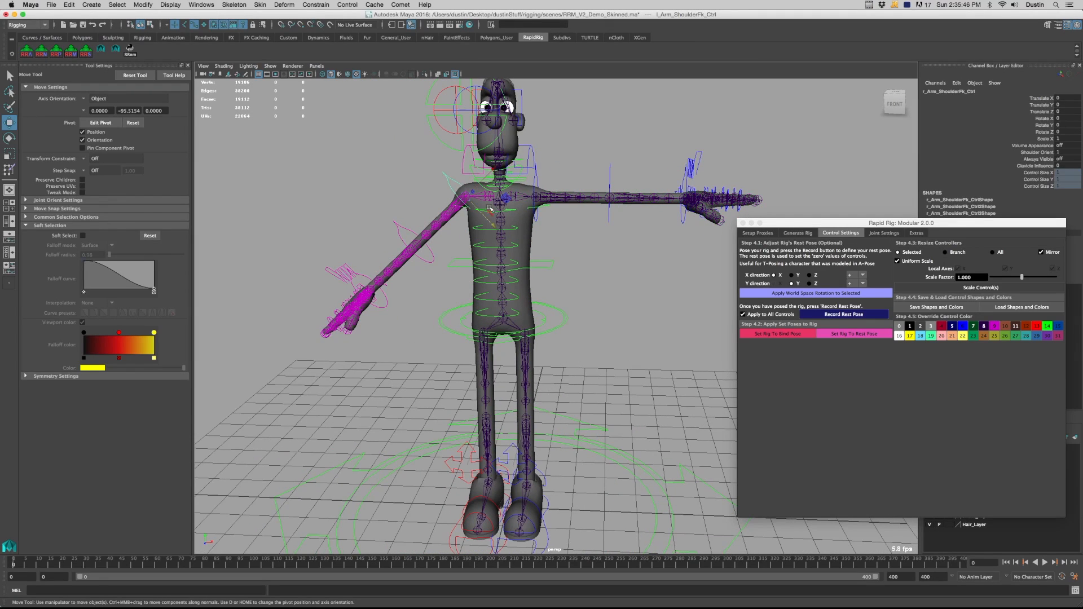
left_click_drag(489, 222, 484, 210, "alt")
left_click(844, 289)
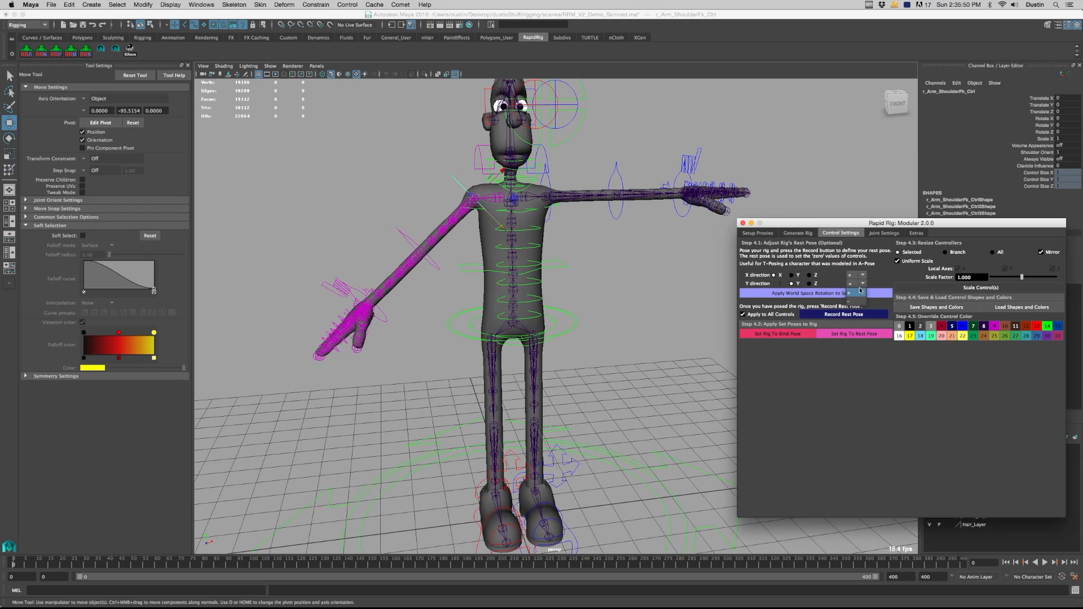
left_click(829, 293)
left_click_drag(516, 222, 483, 222, "alt")
left_click_drag(605, 215, 669, 224, "alt")
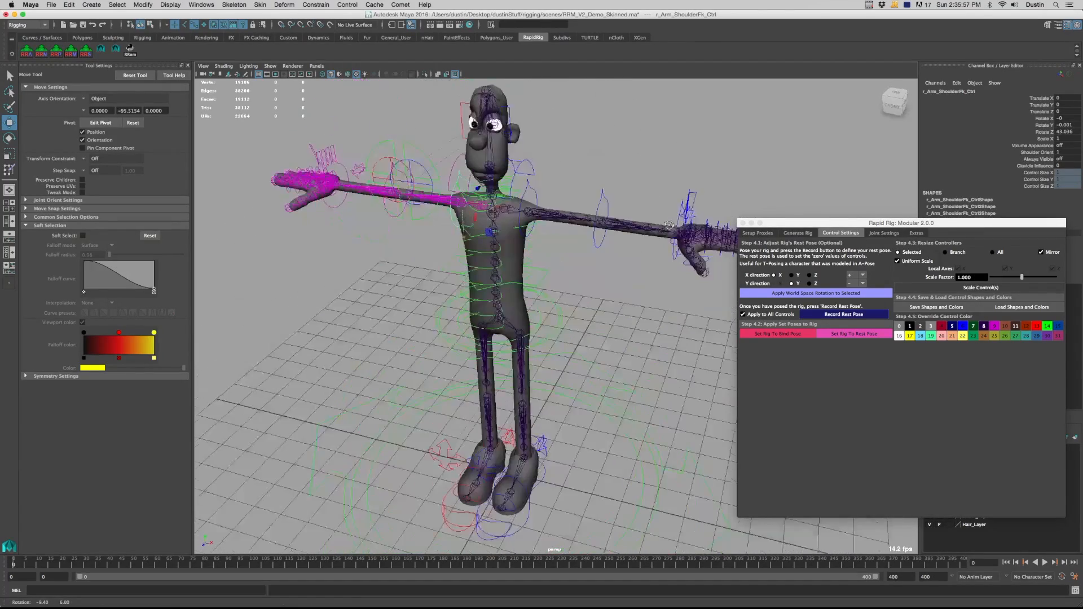
Try setting the left shoulder FK control's X, Y and Z rotations to 0 and undo the change
left_click(539, 195)
left_click_drag(572, 195, 572, 192, "alt")
middle_click_drag(572, 192, 550, 172, "alt")
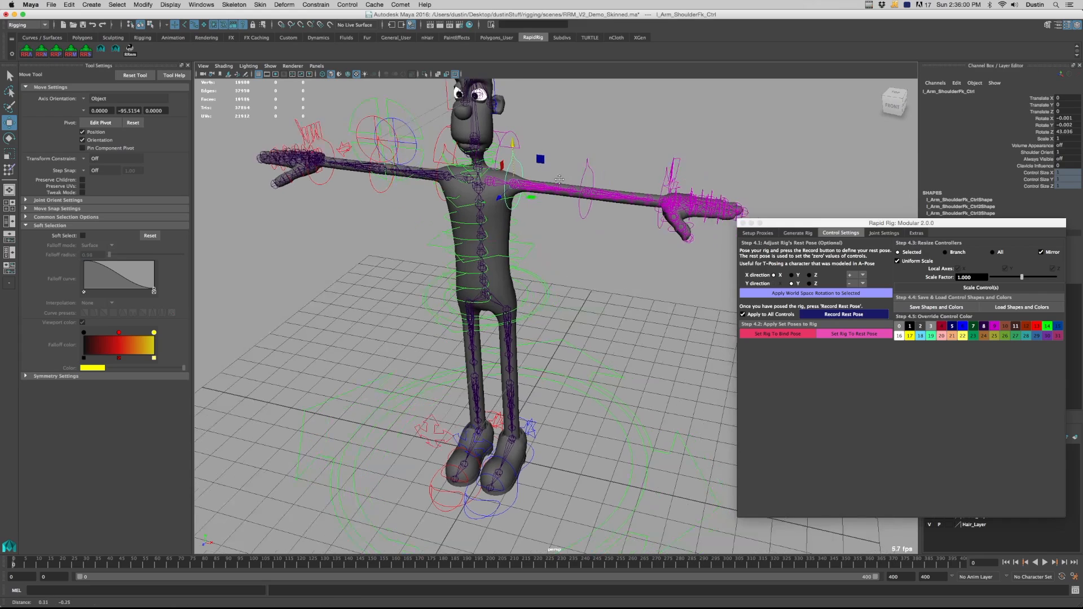
left_click_drag(1065, 119, 1065, 132)
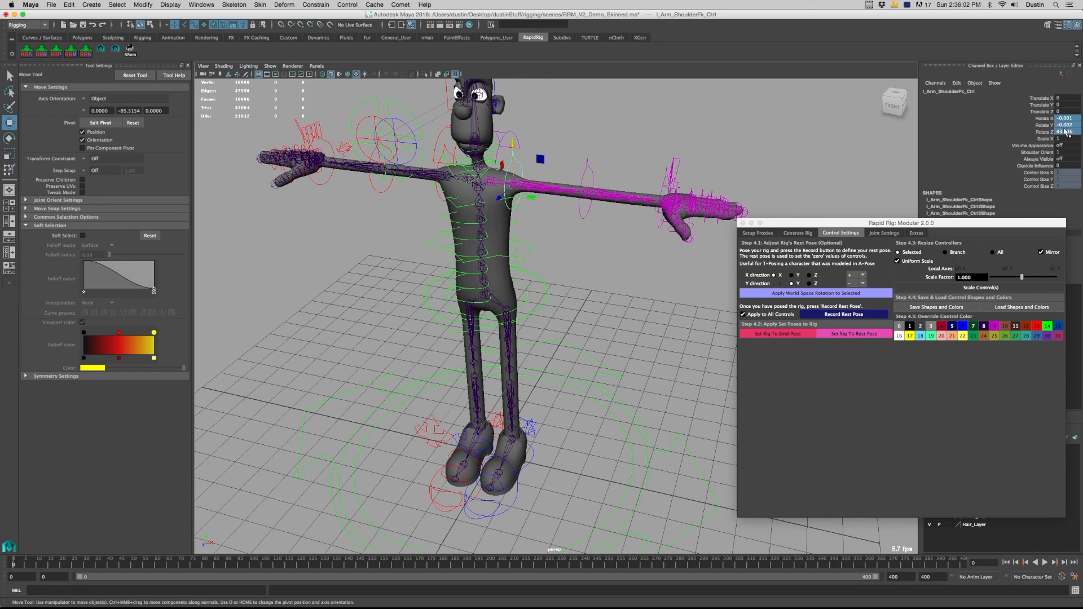
double_click(1065, 132)
type("0")
key("Return")
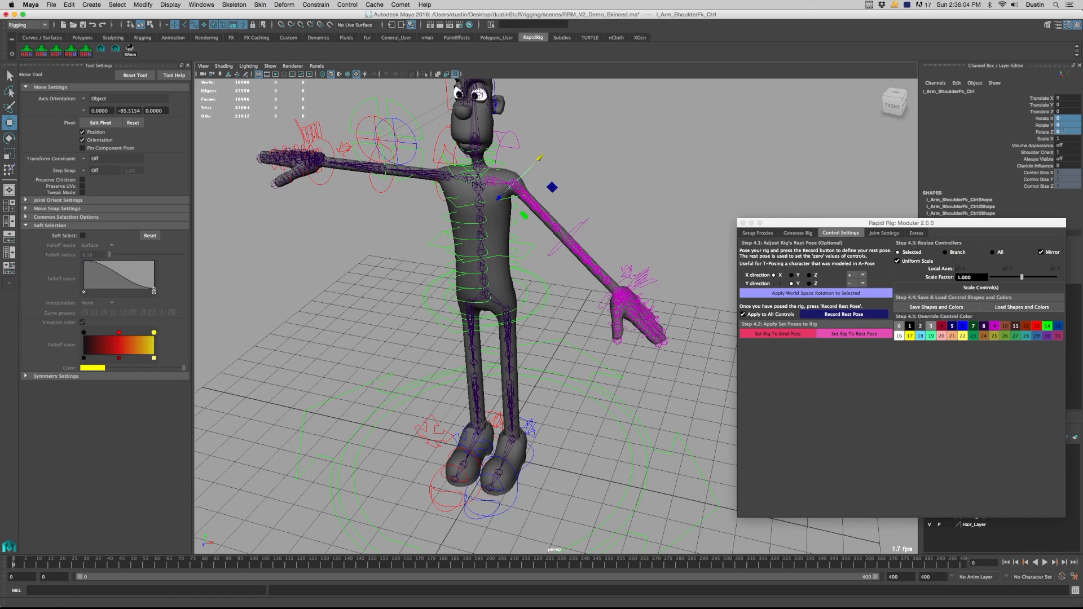
key("ctrl+z")
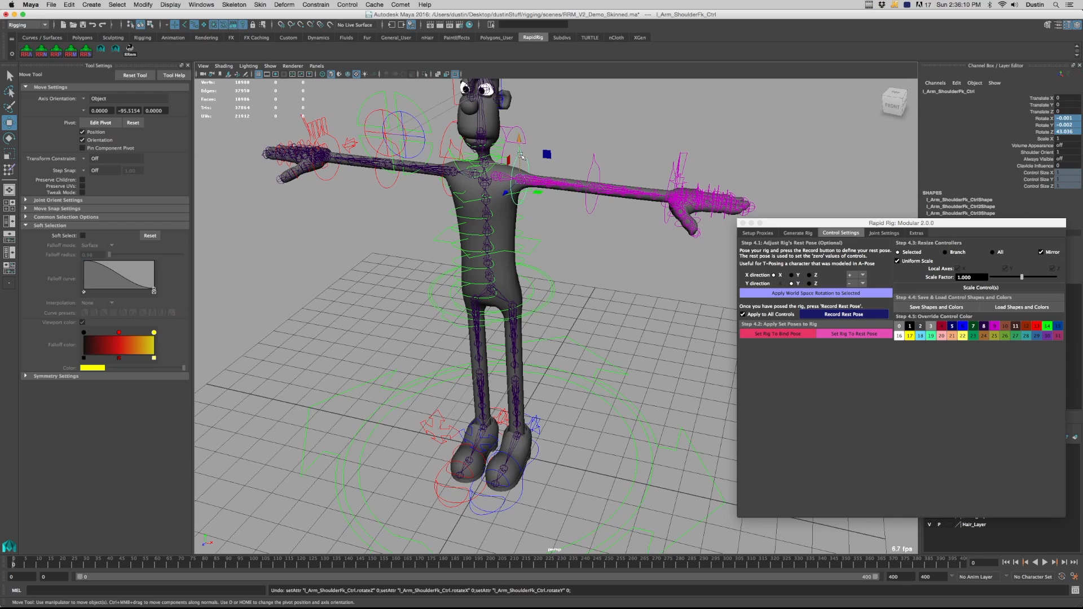
Try rotating the left shoulder FK control freely and undo the rotation
left_click(534, 167)
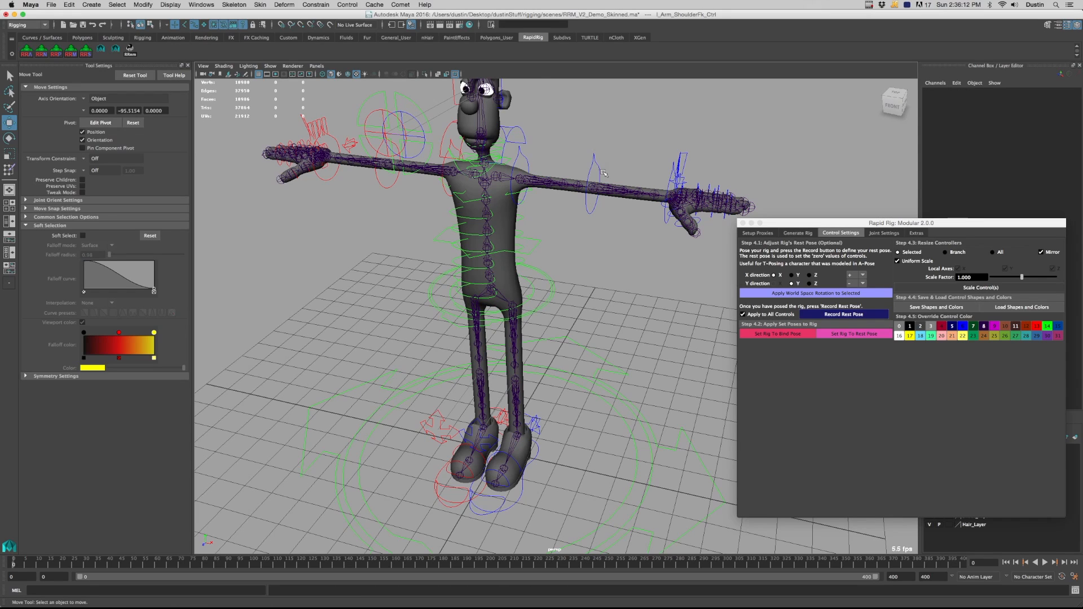
left_click(526, 163)
key("e")
left_click_drag(525, 163, 520, 157)
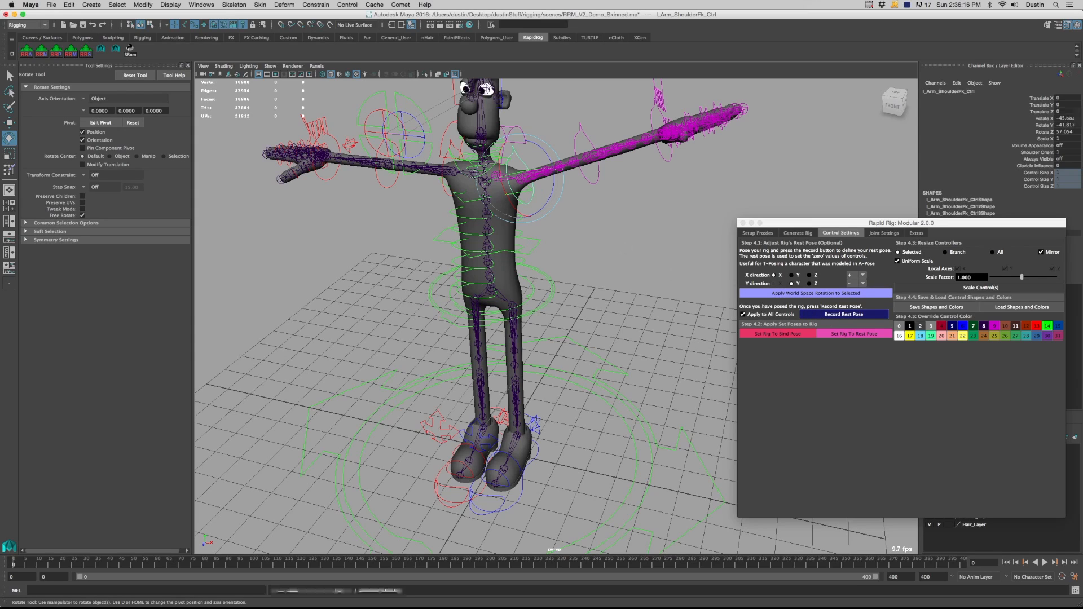
key("ctrl+z")
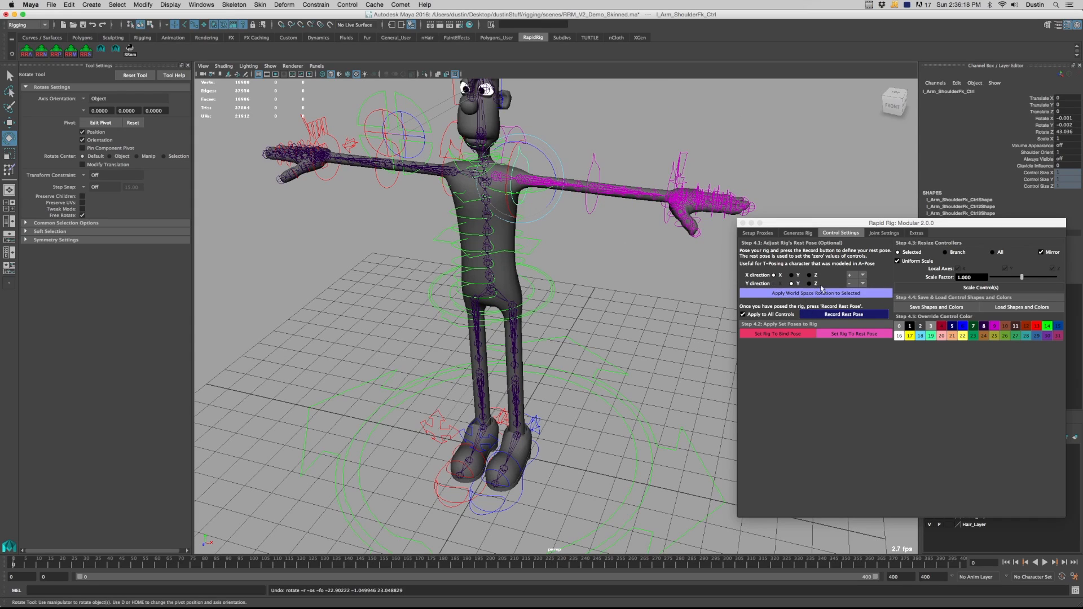
left_click(827, 294)
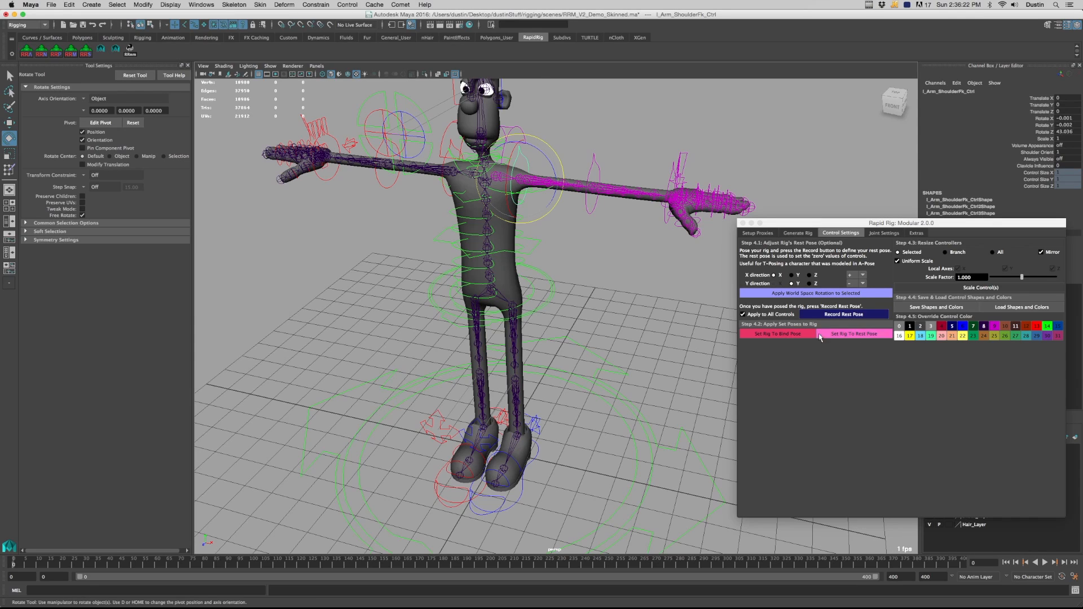
Turn off Apply to All Controls and record the rest pose for both shoulder FK controls
left_click(760, 315)
left_click(442, 183)
left_click(444, 190)
left_click(527, 159, "shift")
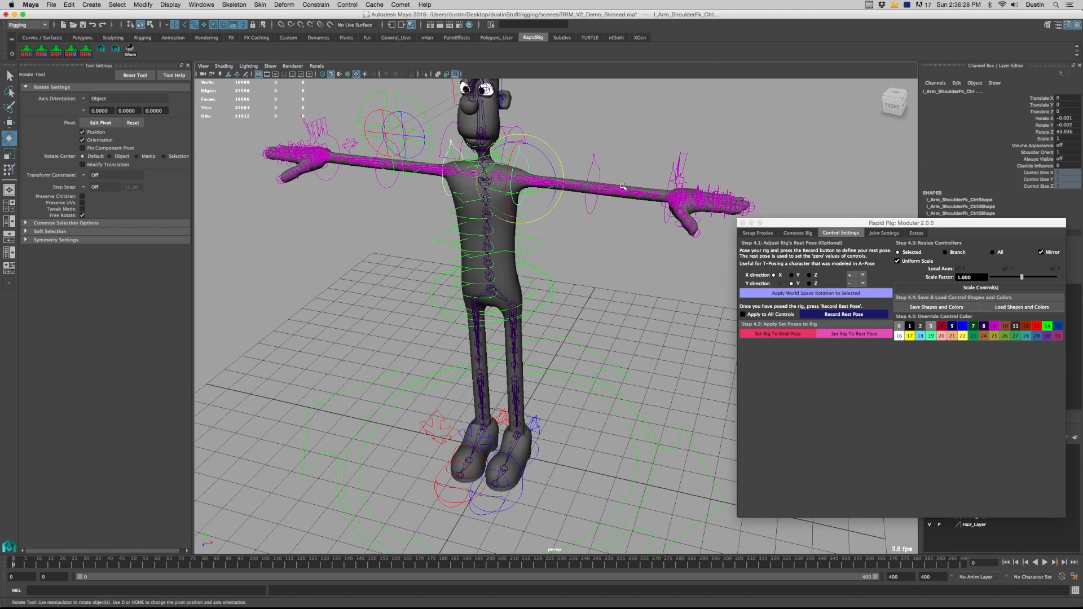
left_click(851, 317)
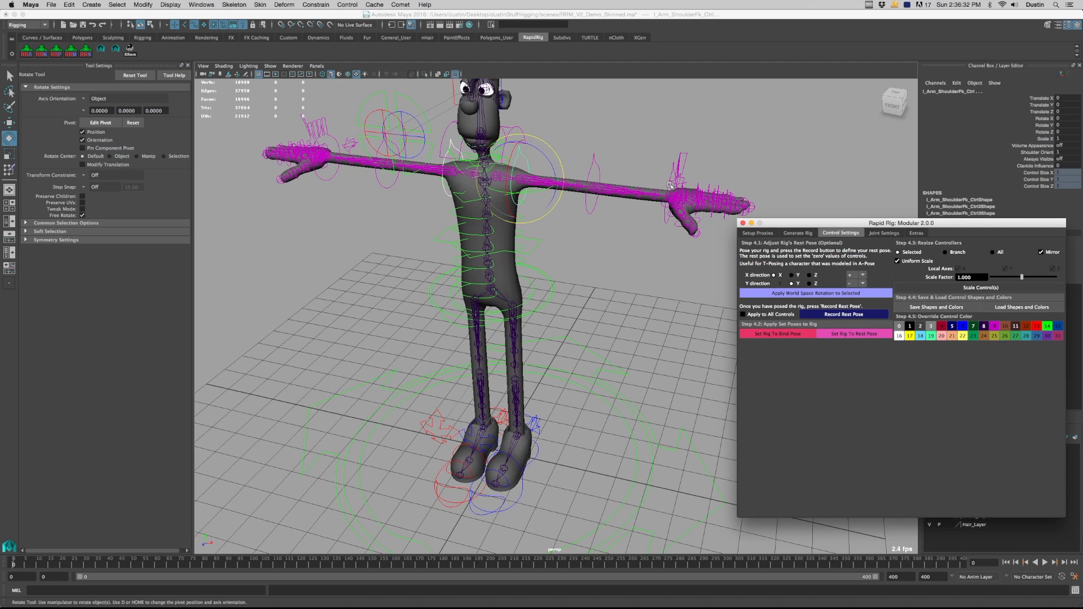
Rotate the left shoulder FK control freely, and return it to rest by setting its X, Y and Z rotations to 0
left_click(542, 164)
left_click(529, 163)
left_click_drag(539, 179, 588, 183)
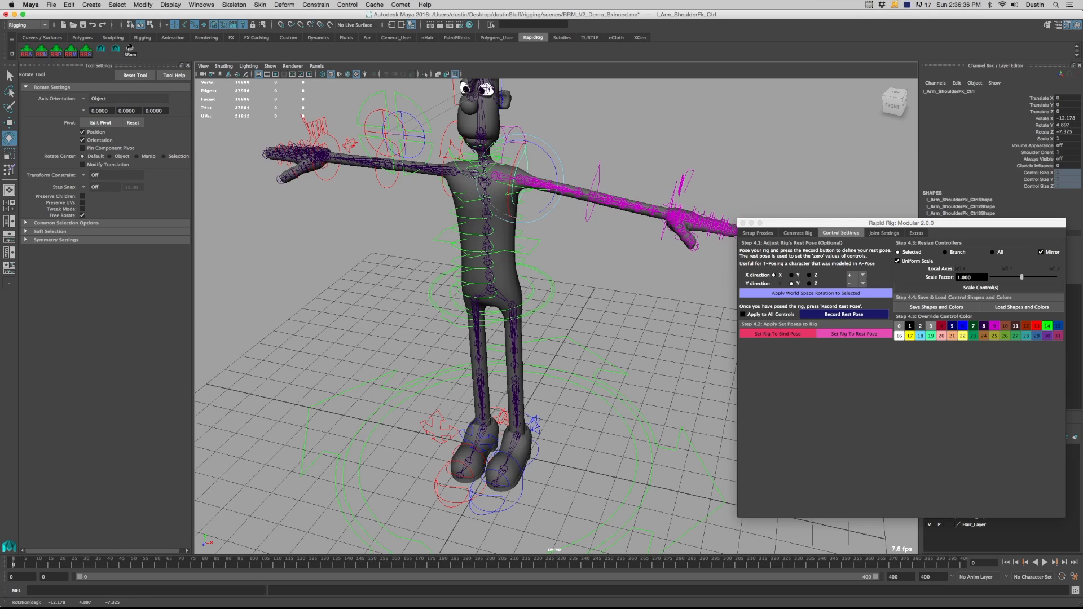
left_click_drag(1068, 117, 1067, 131)
type("0")
key("Return")
Bend the left elbow FK control to about -44 in Rotate Y, record its rest pose and clear the selection
left_click(596, 176)
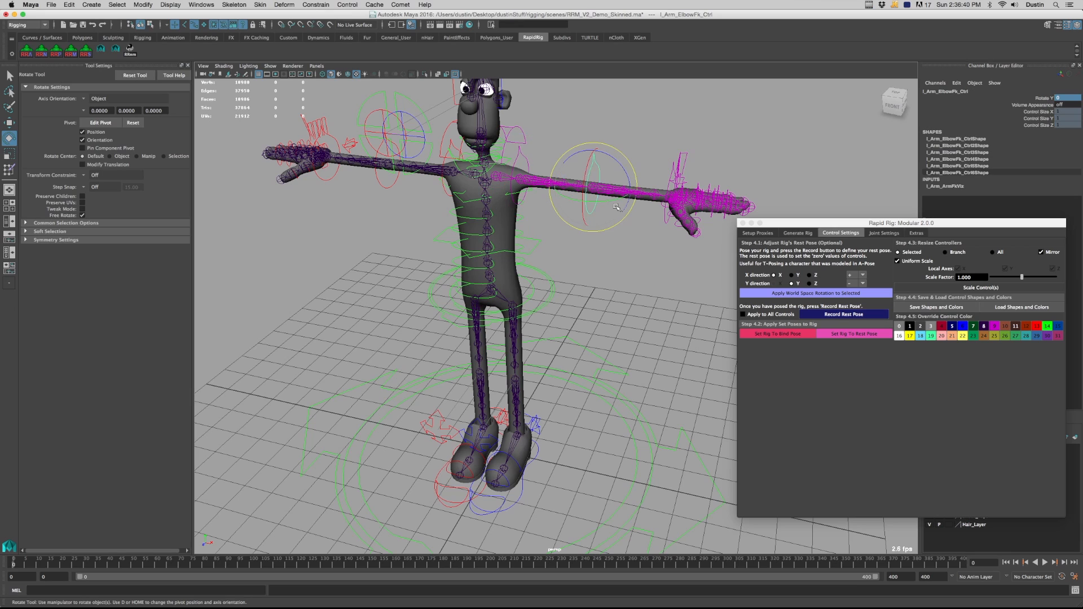
left_click_drag(620, 201, 589, 204)
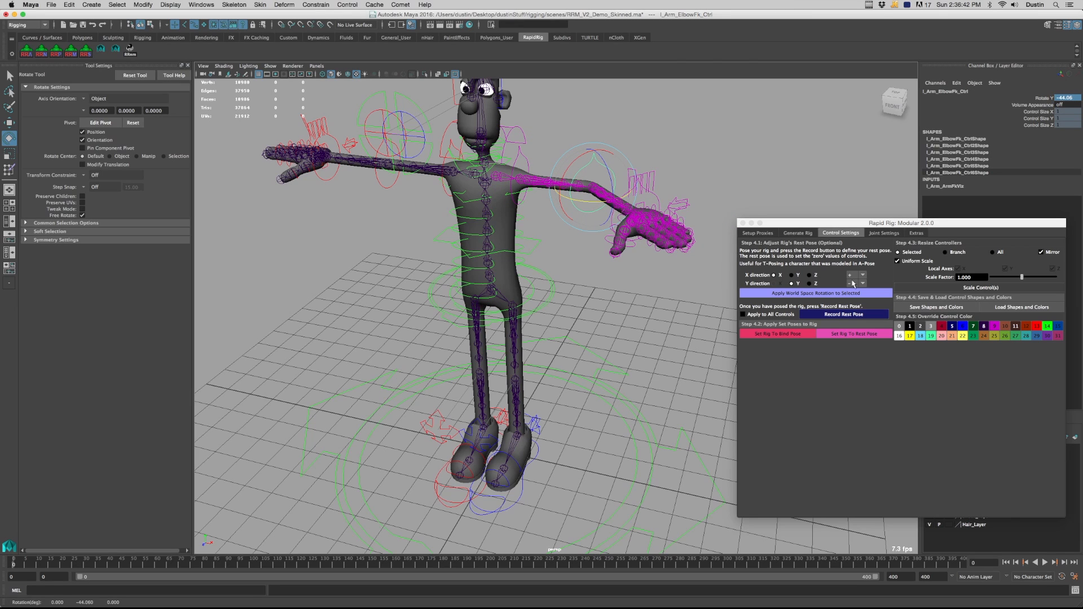
left_click(846, 315)
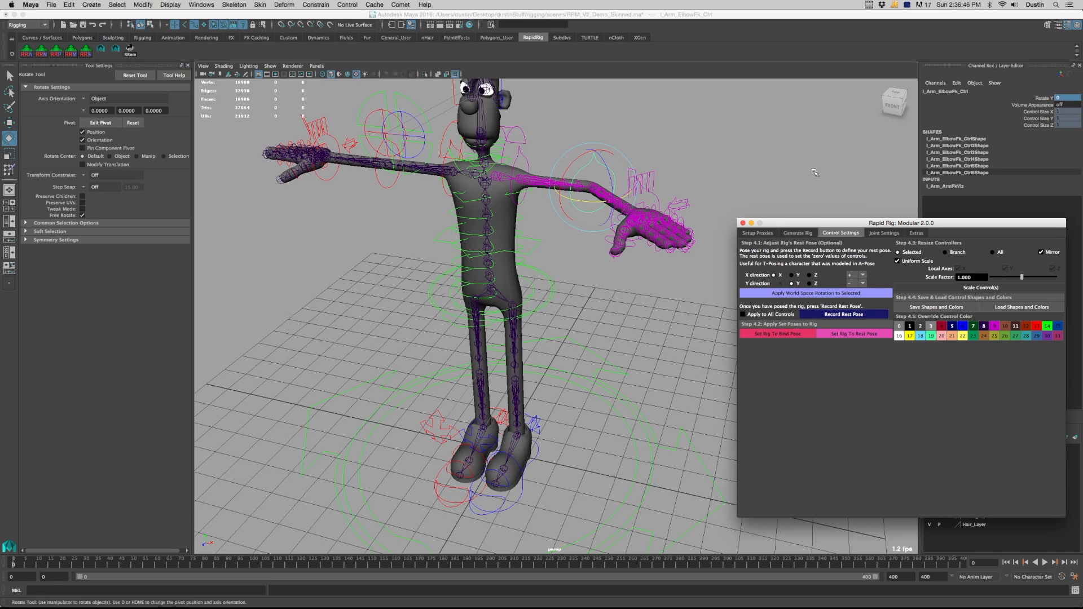
left_click_drag(791, 174, 784, 173, "alt")
left_click(754, 157)
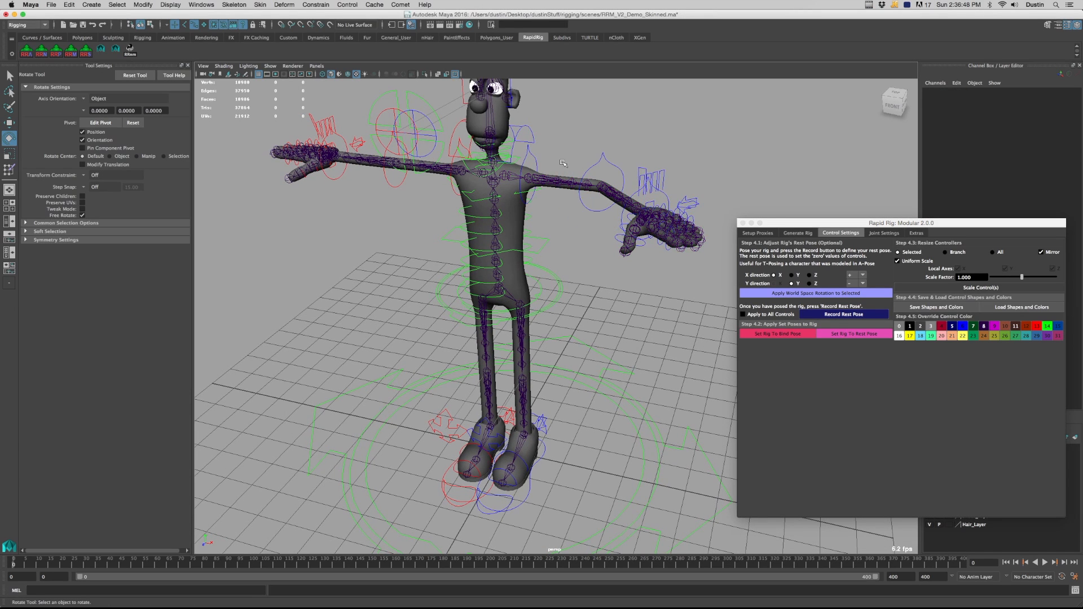
Select the left elbow FK control, and switch the rig to its bind pose and back to its rest pose
left_click(539, 166)
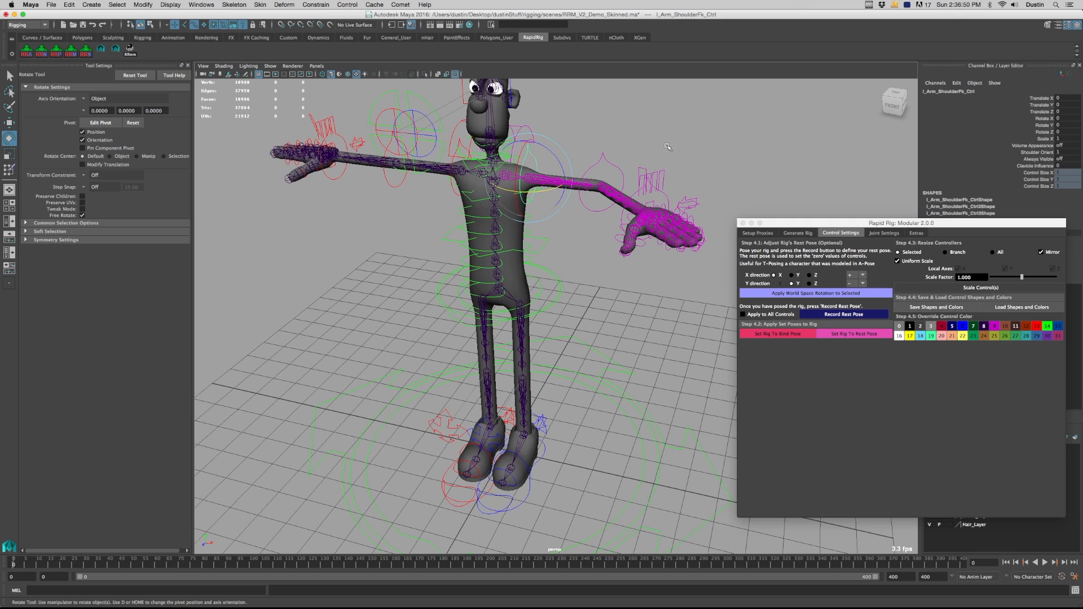
left_click(611, 166)
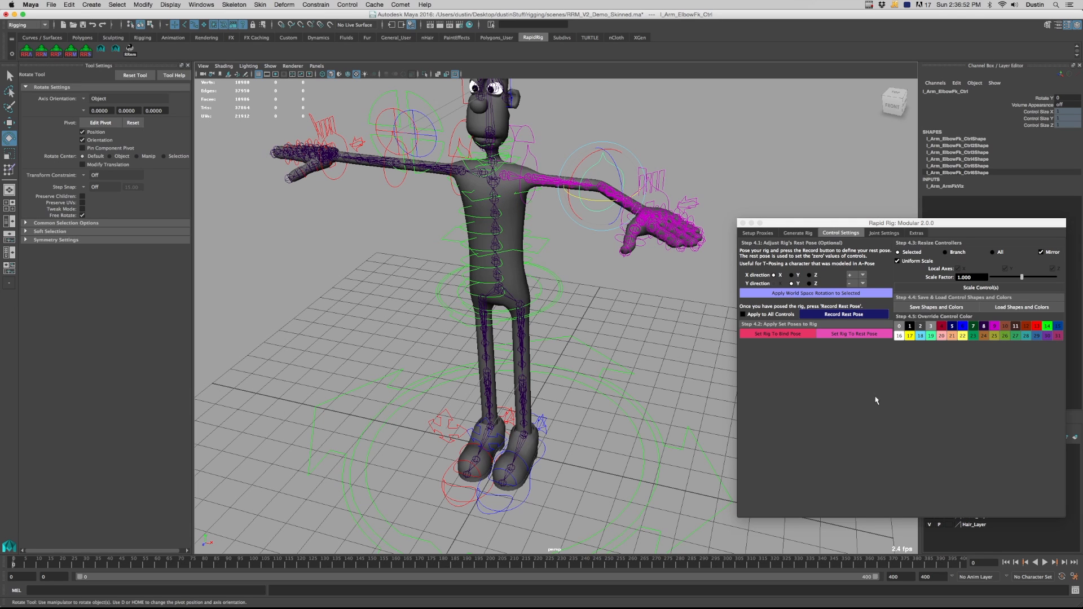
left_click(779, 335)
left_click(783, 337)
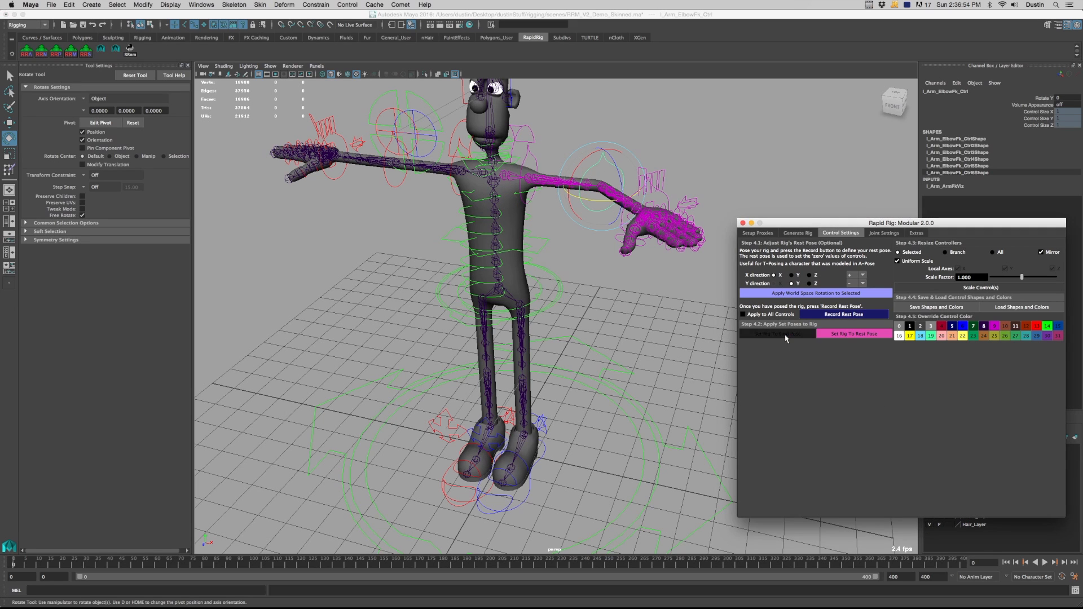
left_click_drag(632, 256, 620, 255, "alt")
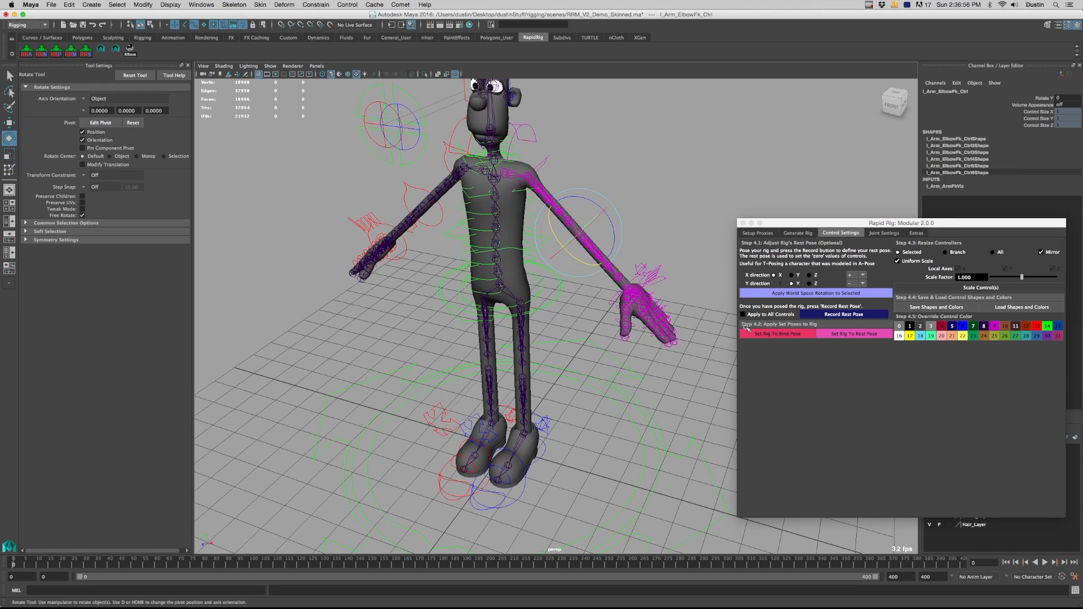
left_click(857, 337)
left_click(857, 337)
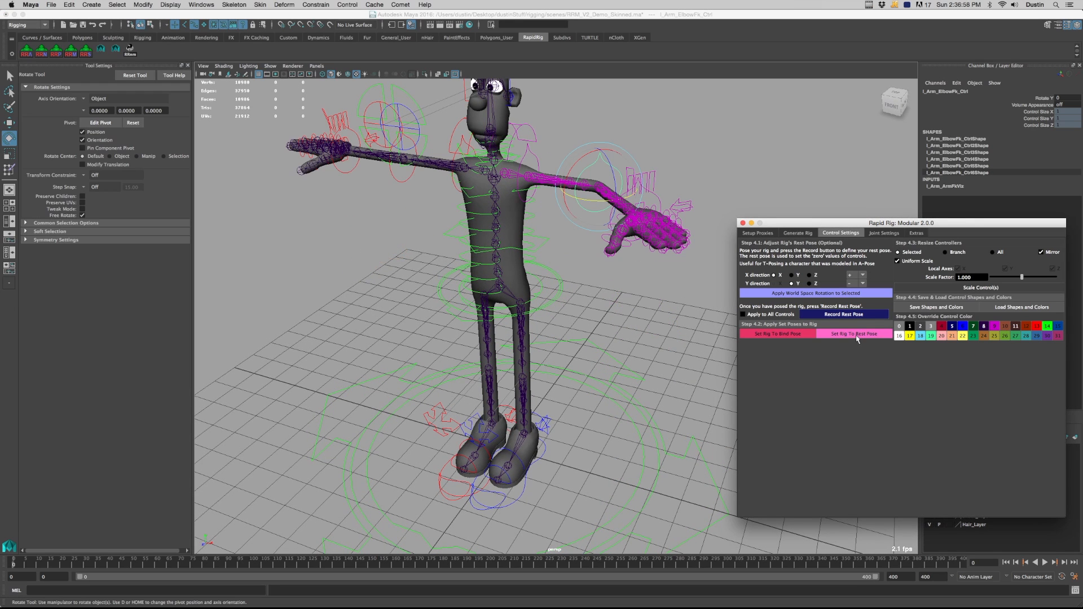
left_click_drag(726, 159, 767, 175, "alt")
Record the left elbow FK control's rest pose from the rig's bind pose, and set the rig to its rest pose
left_click(787, 332)
left_click(786, 332)
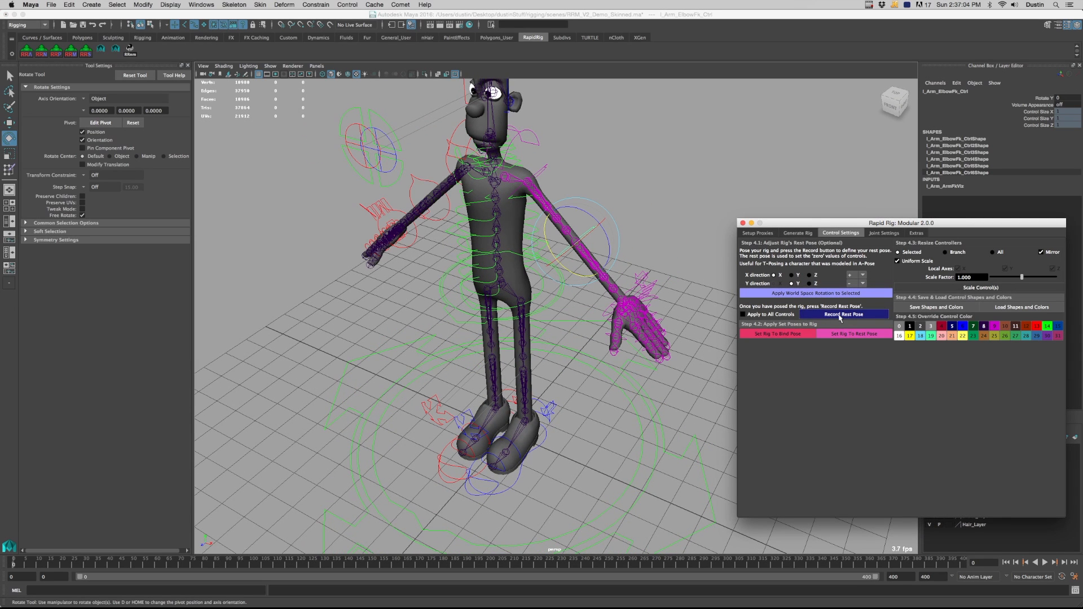
left_click(862, 317)
left_click(849, 335)
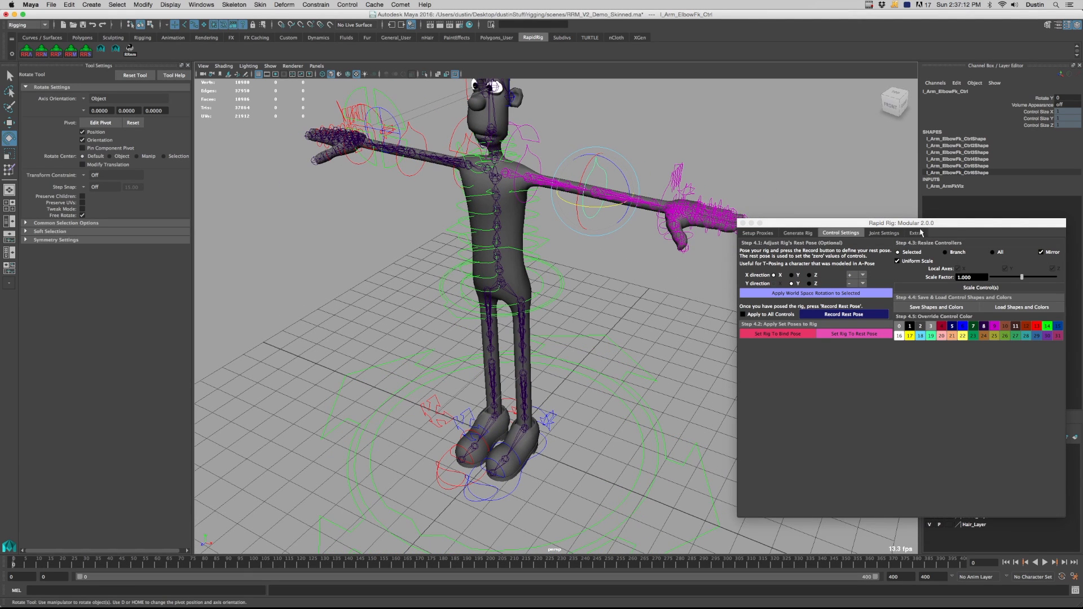
Blend the left arm's IK/FK switch to 0.6 and select the left wrist FK control for rotation
left_click_drag(918, 225, 878, 289)
left_click(694, 188)
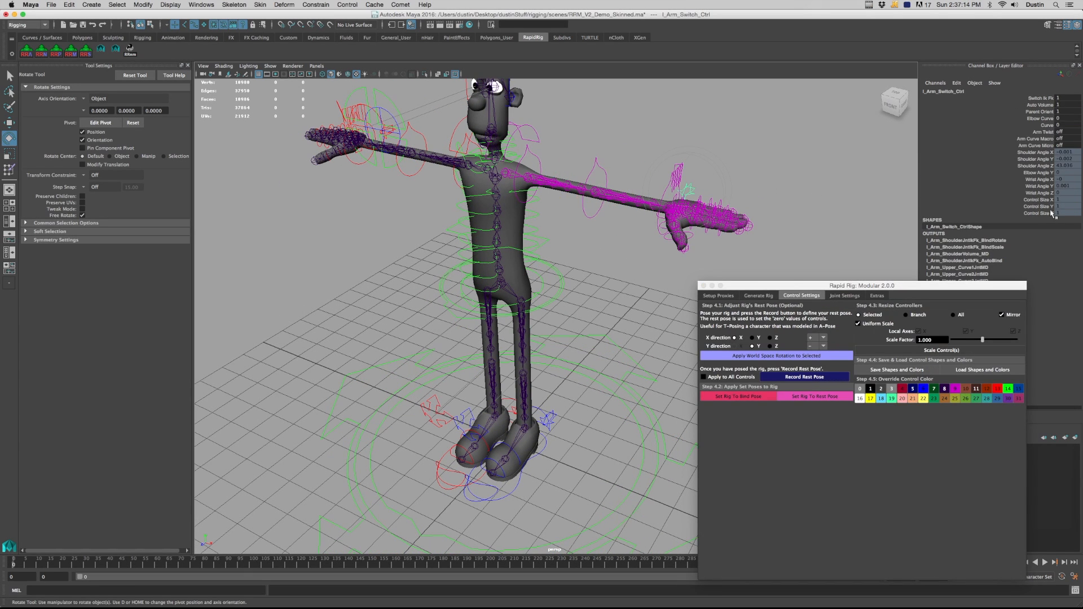
left_click(1041, 98)
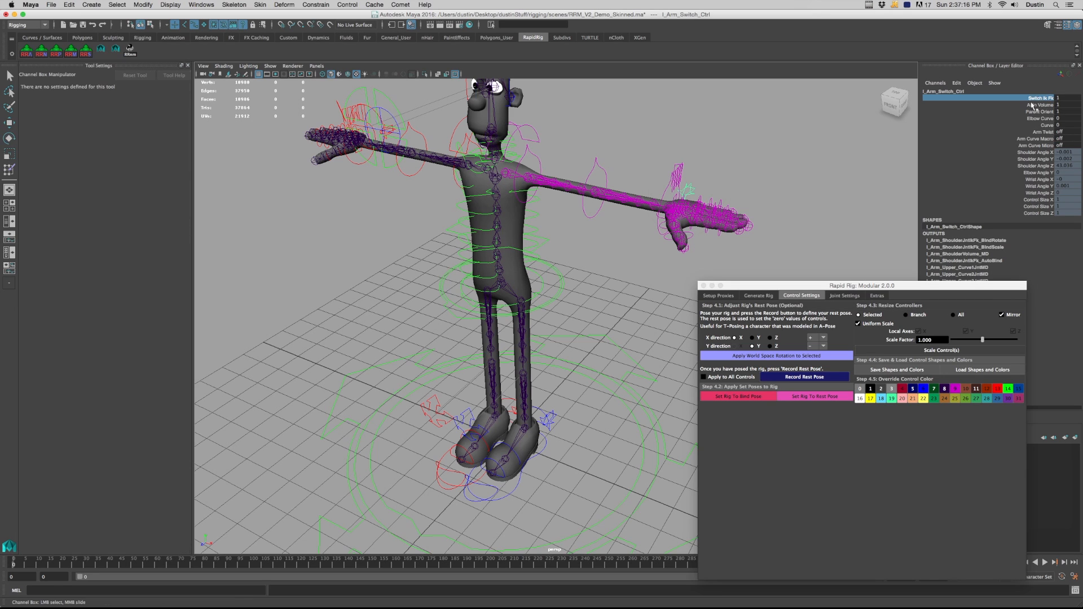
middle_click_drag(794, 213, 782, 216)
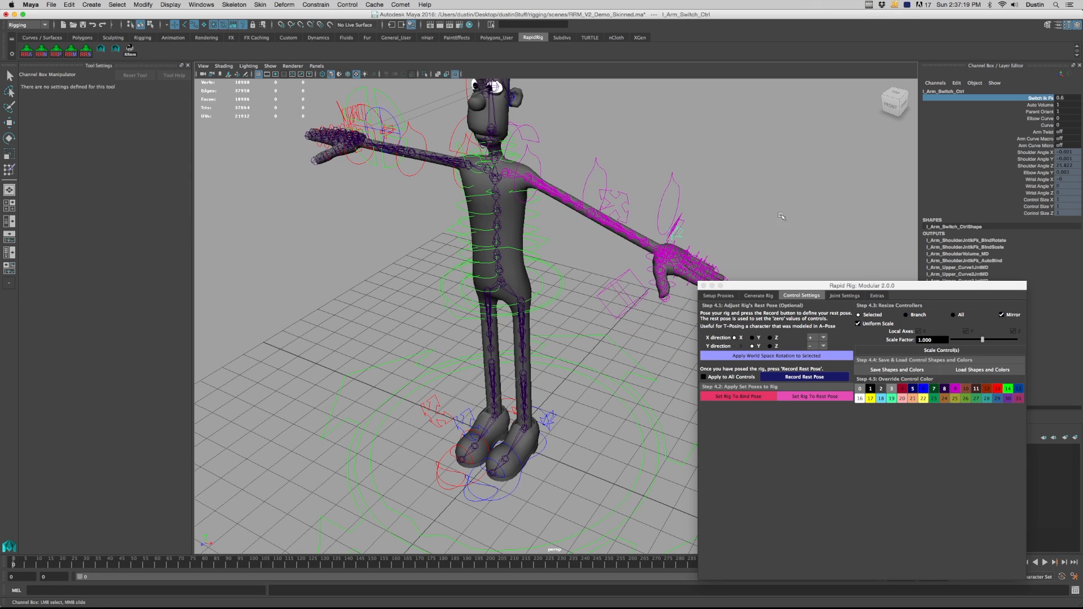
left_click(657, 219)
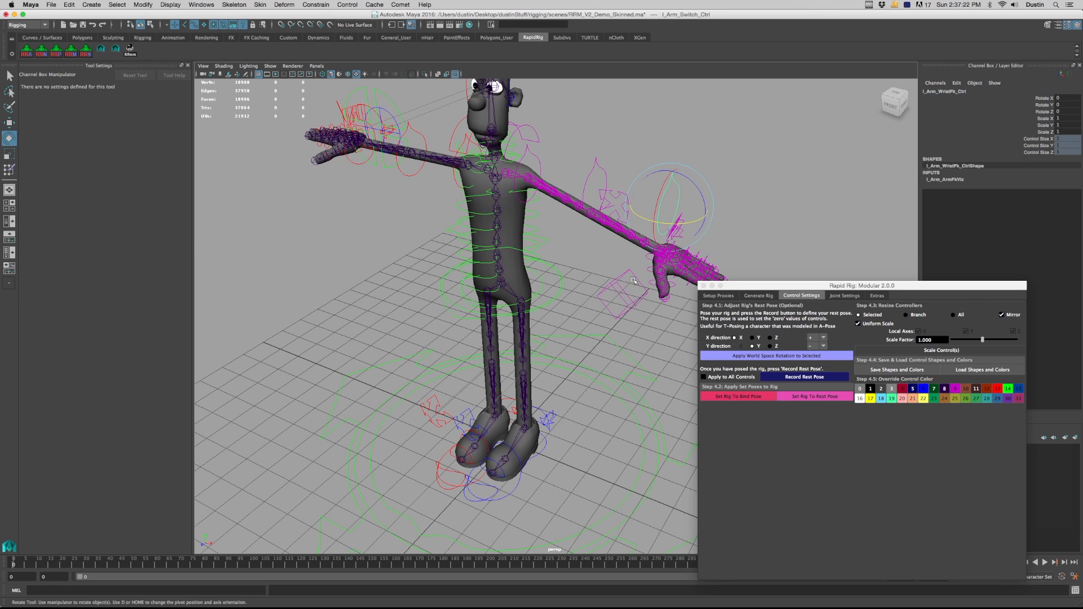
key("e")
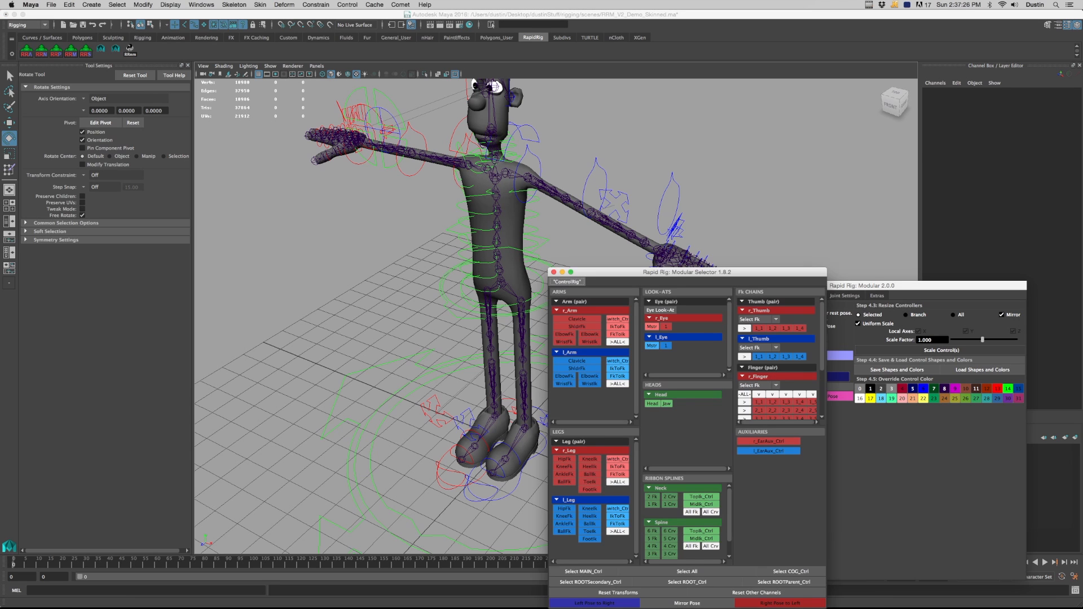
Snap the right and left arms from FK to IK in the T-pose using the rig selector
left_click_drag(767, 272, 973, 125)
middle_click_drag(684, 239, 622, 234, "alt")
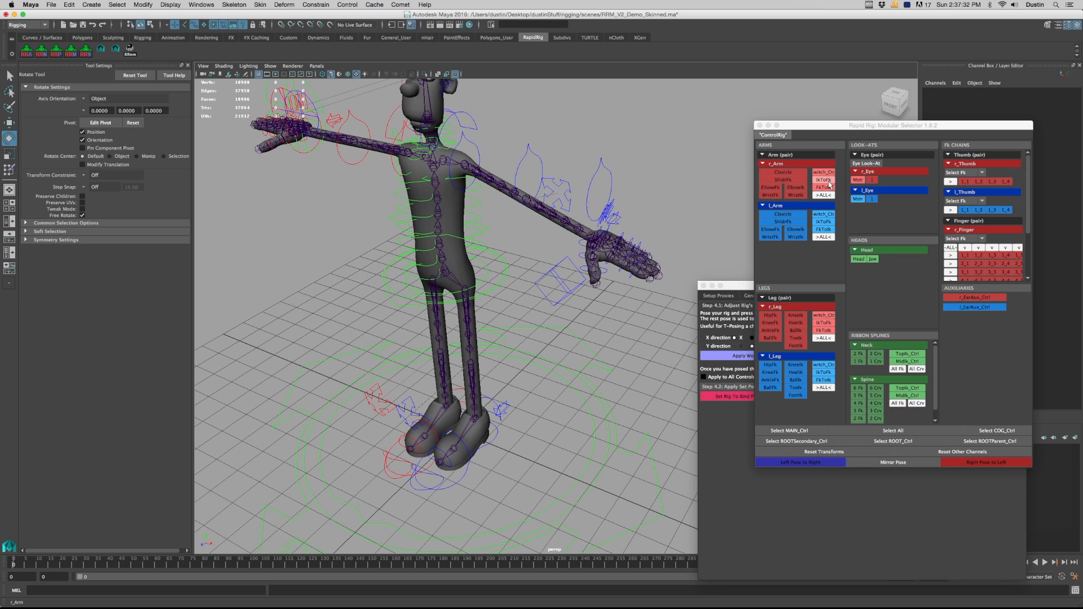
left_click(829, 182)
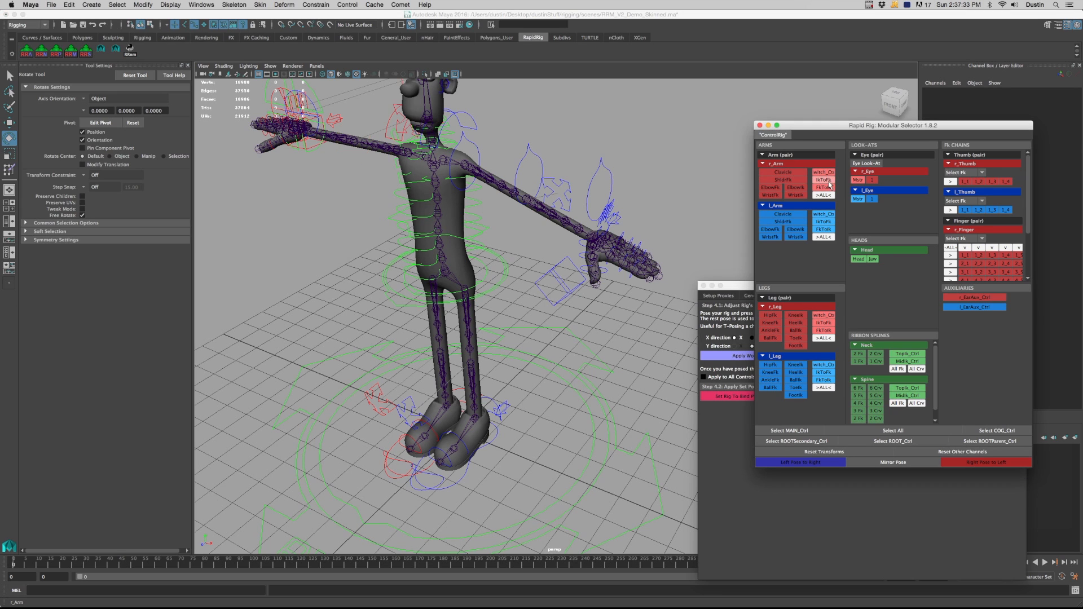
left_click(828, 229)
Select only the right elbow IK control and apply the world space rotation to it
left_click(581, 179)
left_click_drag(581, 179, 562, 171, "alt")
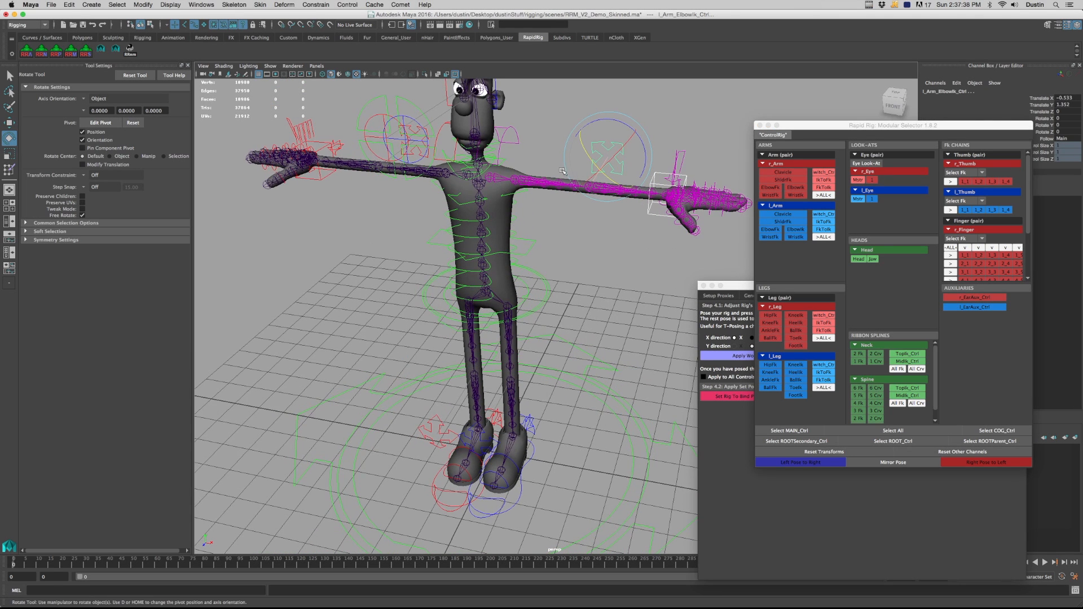
left_click_drag(394, 164, 378, 164, "alt")
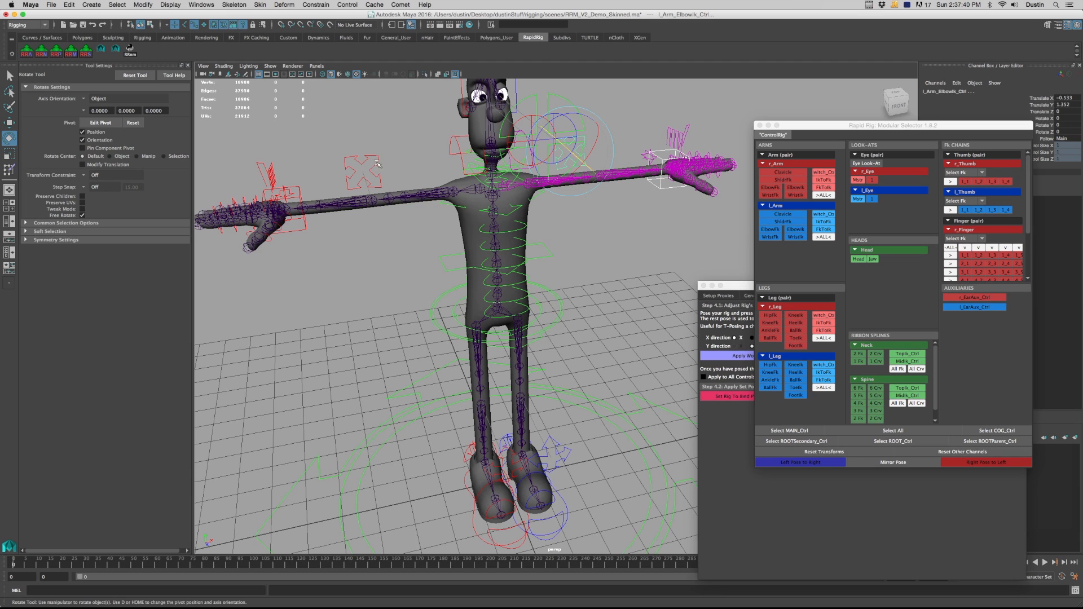
left_click(378, 166)
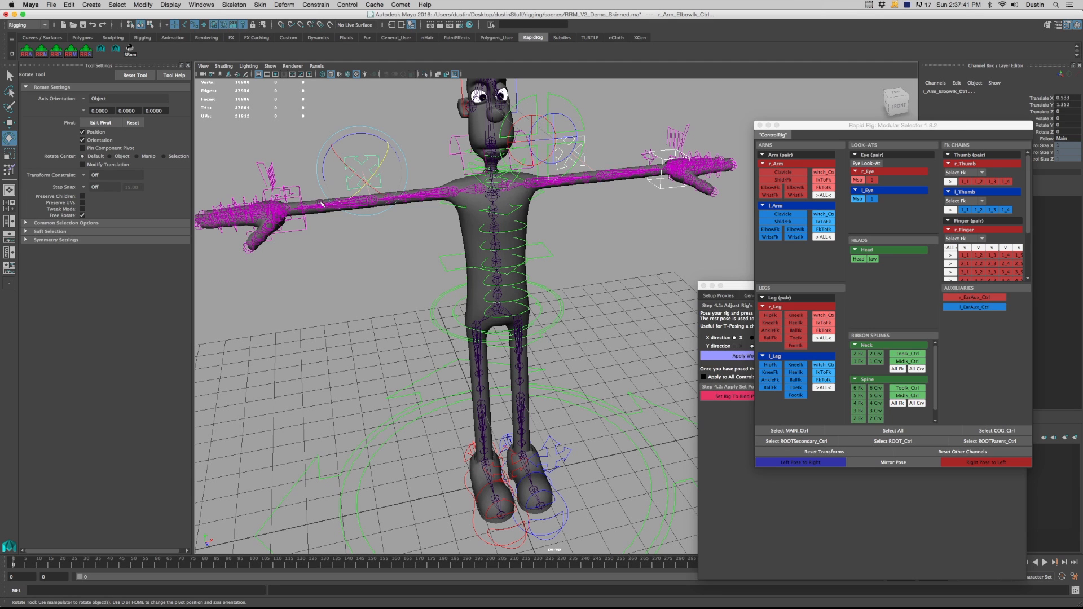
left_click(395, 170)
left_click(363, 169)
key("w")
left_click_drag(397, 169, 395, 170, "alt")
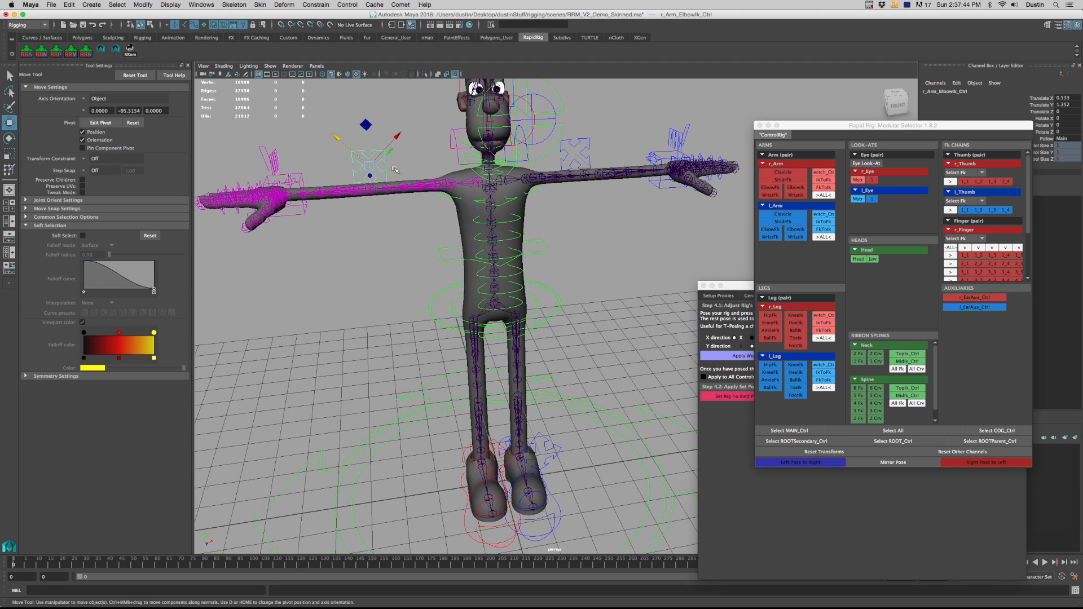
left_click_drag(730, 290, 718, 217)
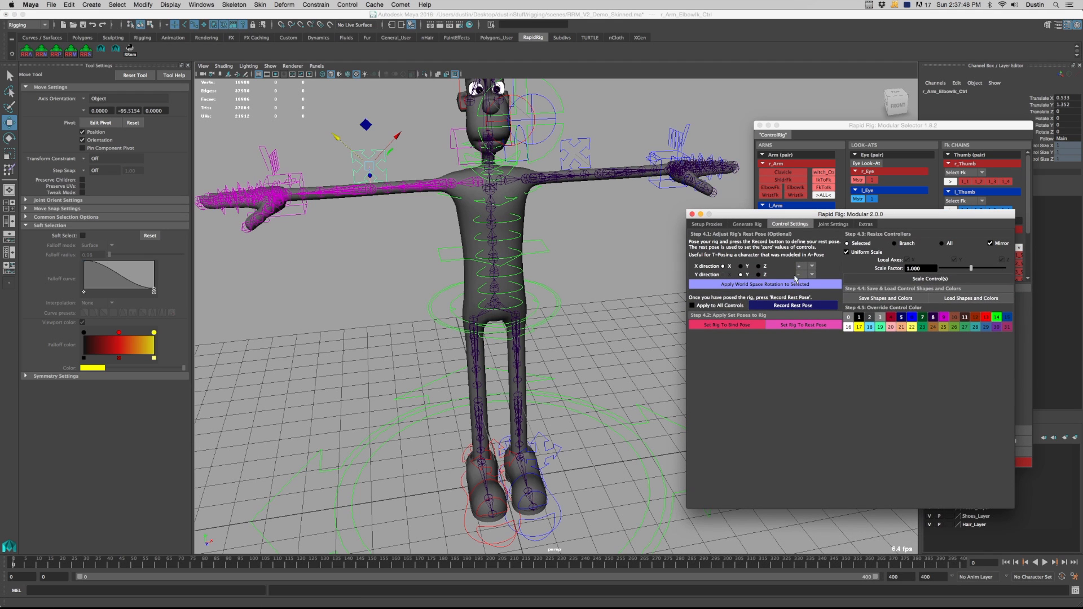
left_click(799, 286)
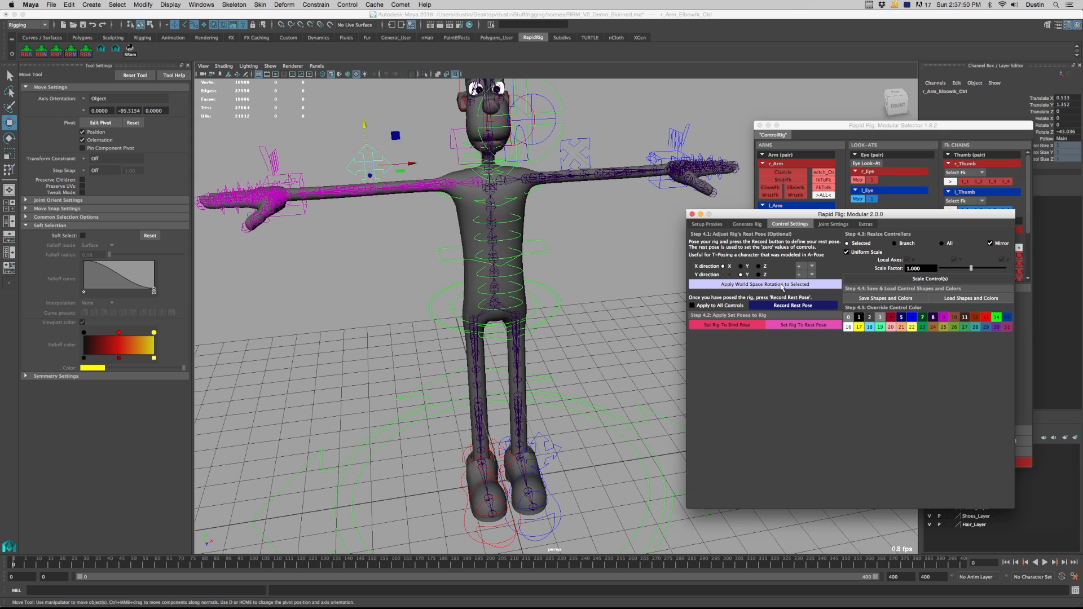
Select the left elbow IK control and align it to world space rotation
left_click_drag(578, 230, 576, 210, "alt")
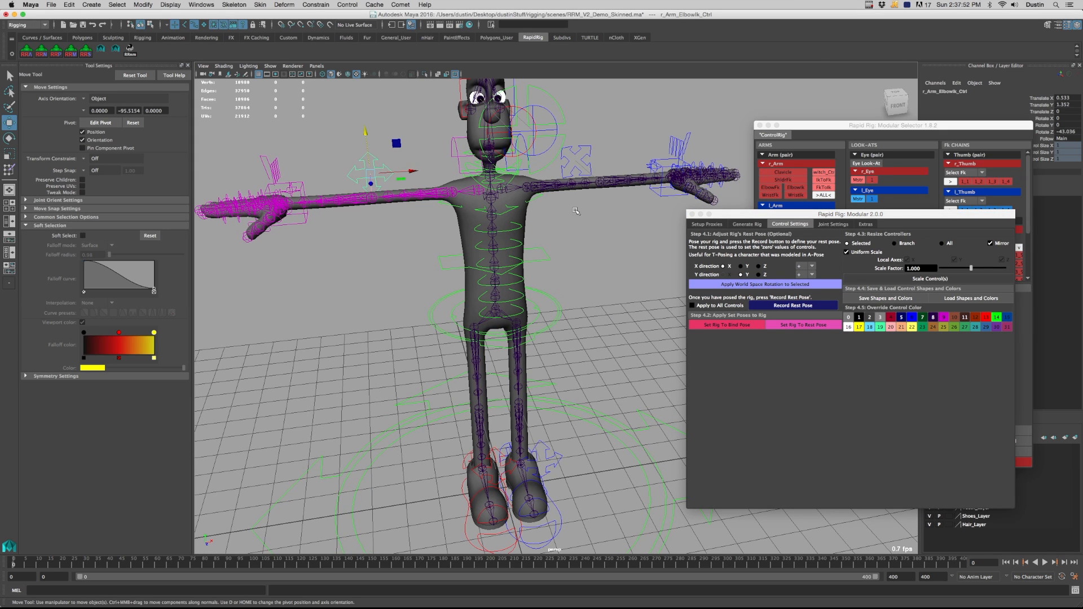
left_click(589, 175)
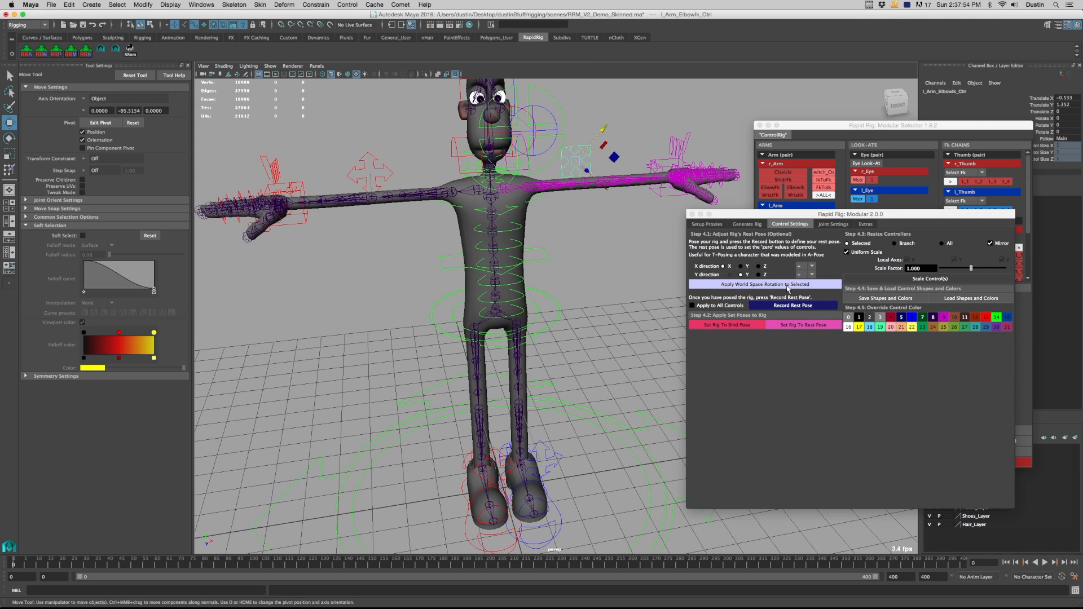
left_click(788, 284)
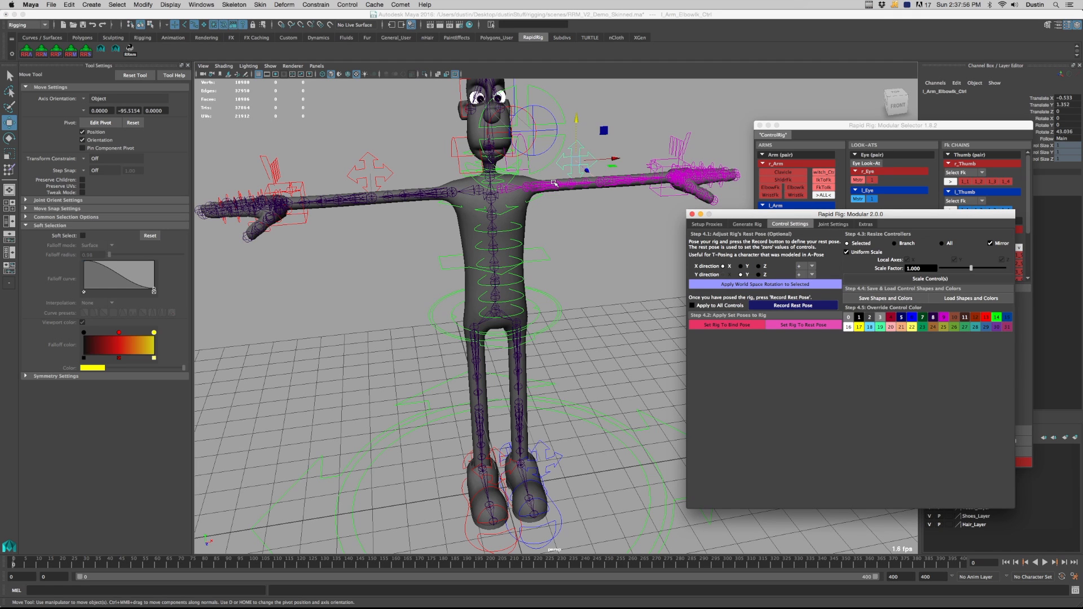
Select the elbow and wrist IK controls of both arms together and record their rest pose
left_click(394, 168)
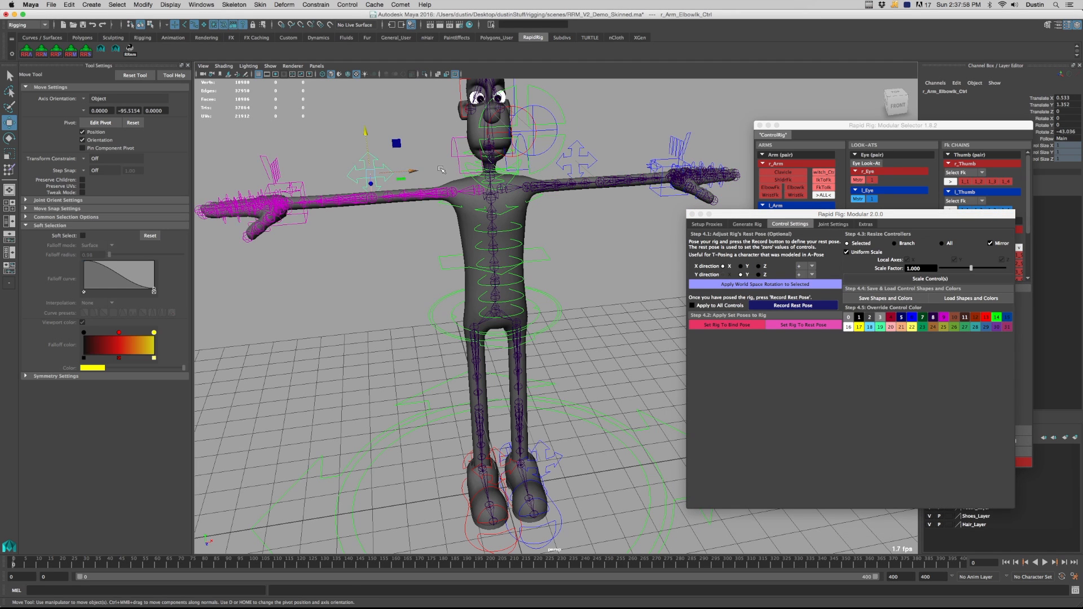
left_click(596, 157, "shift")
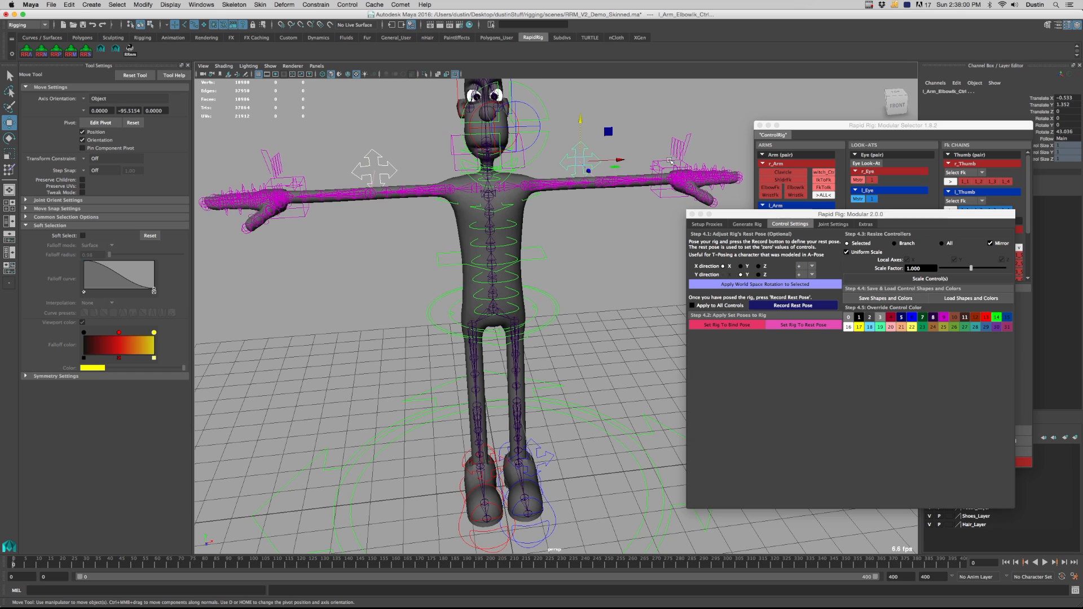
left_click(670, 161, "shift")
left_click(306, 180, "shift")
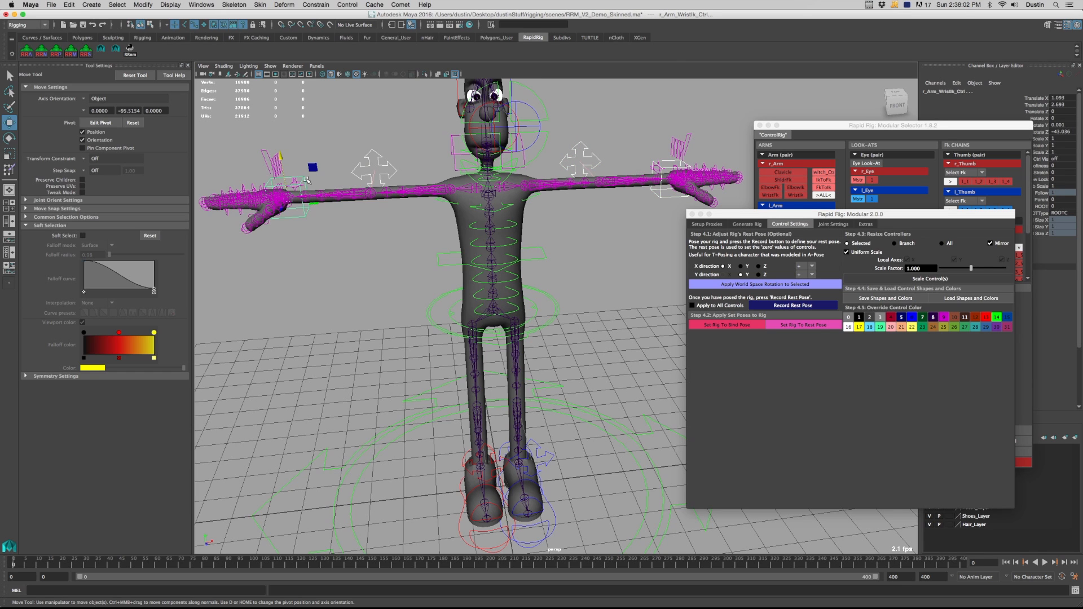
left_click(803, 306)
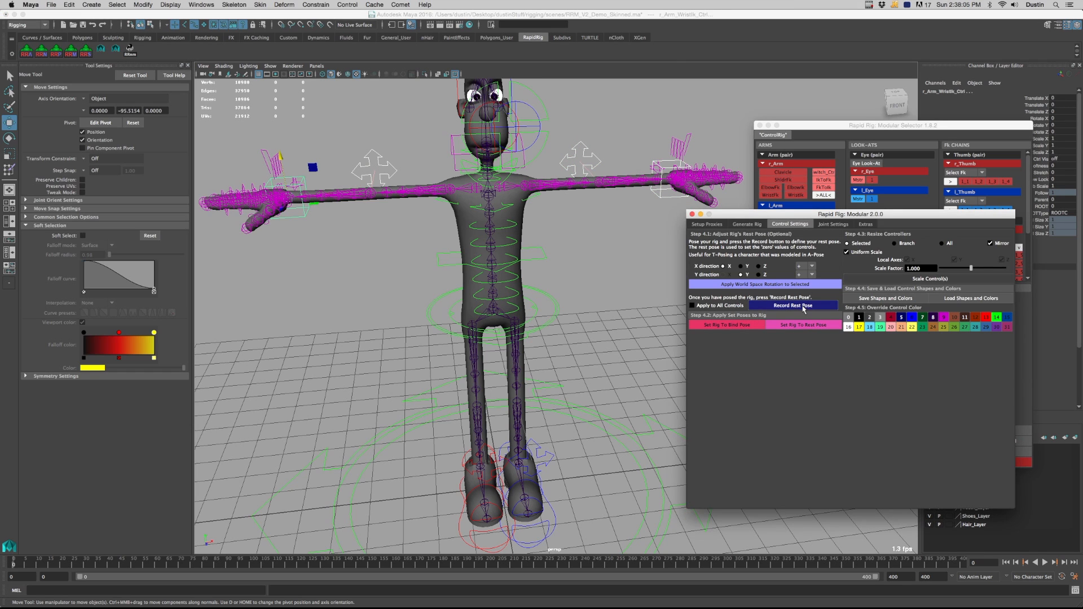
Test the left wrist IK control by moving it freely toward the body, and undo the move
left_click(658, 160)
left_click(666, 169)
left_click_drag(670, 176, 585, 198)
key("super+z")
Set the rig to its bind pose
left_click(744, 326)
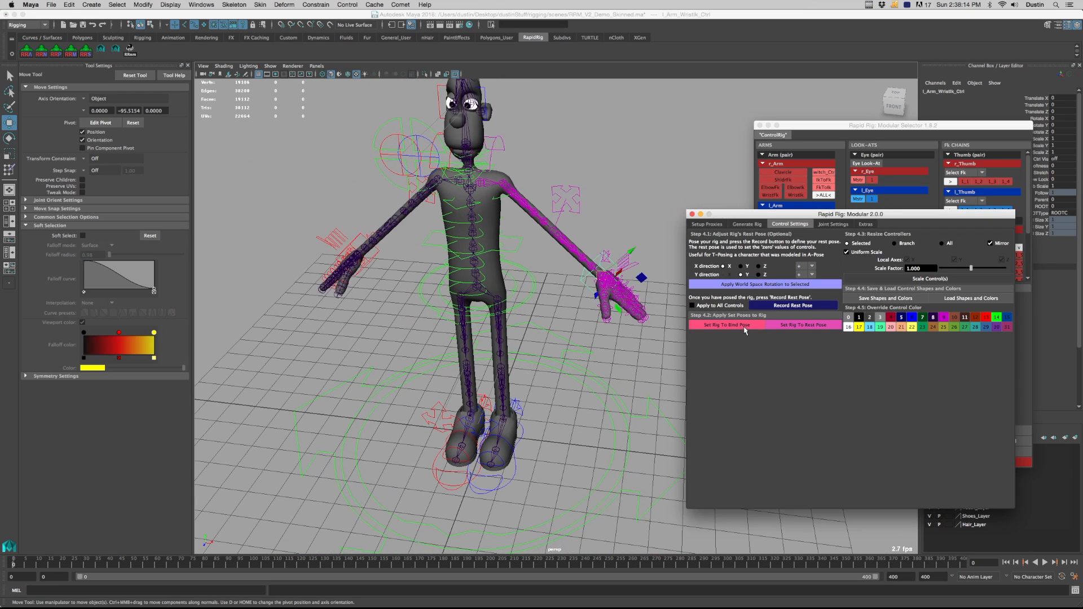
left_click_drag(634, 262, 562, 250, "alt")
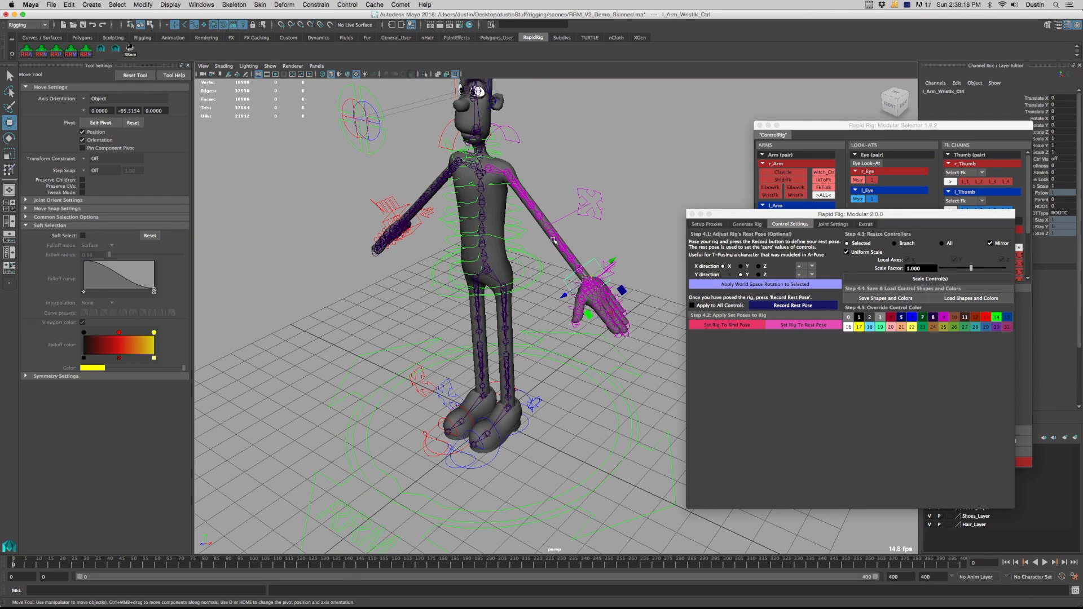
left_click_drag(496, 251, 552, 250, "alt")
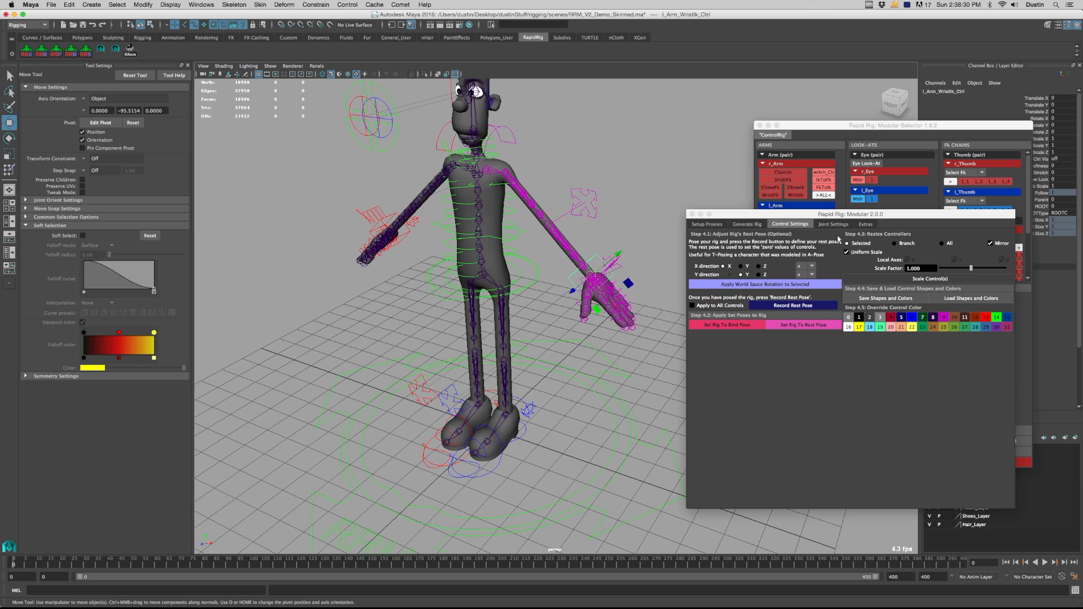
Open the joint settings of Rapid Rig: Modular and minimize the rig selector window
left_click(838, 224)
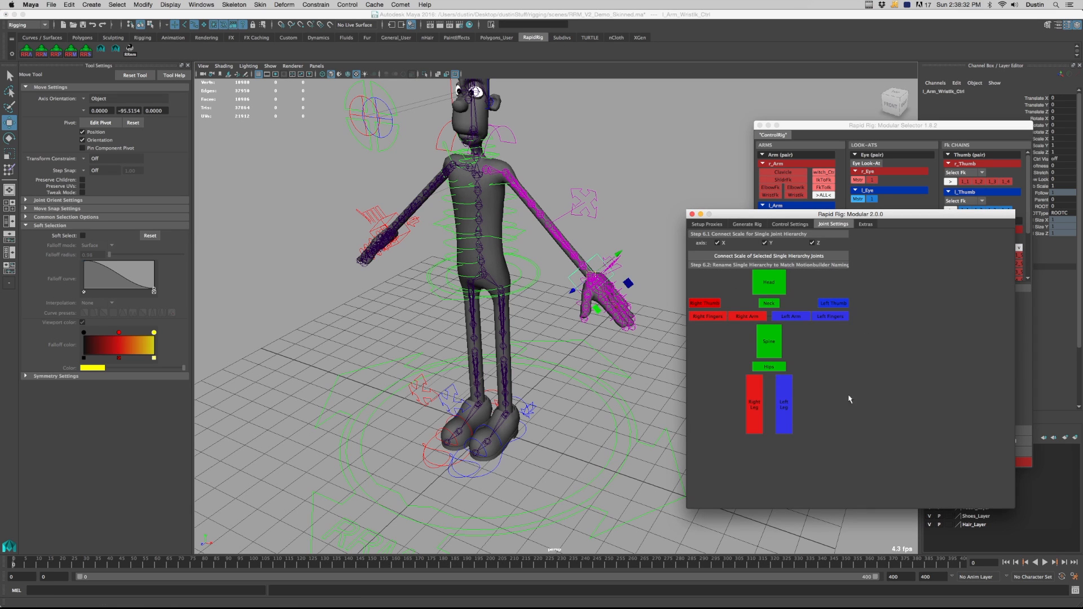
left_click_drag(829, 218, 831, 89)
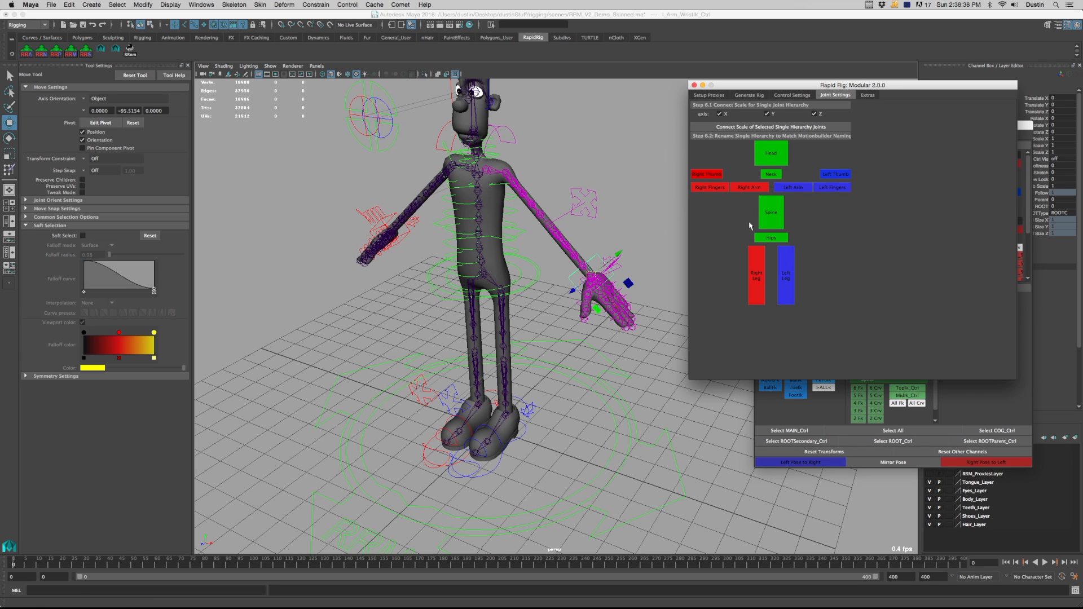
left_click(1014, 405)
double_click(971, 127)
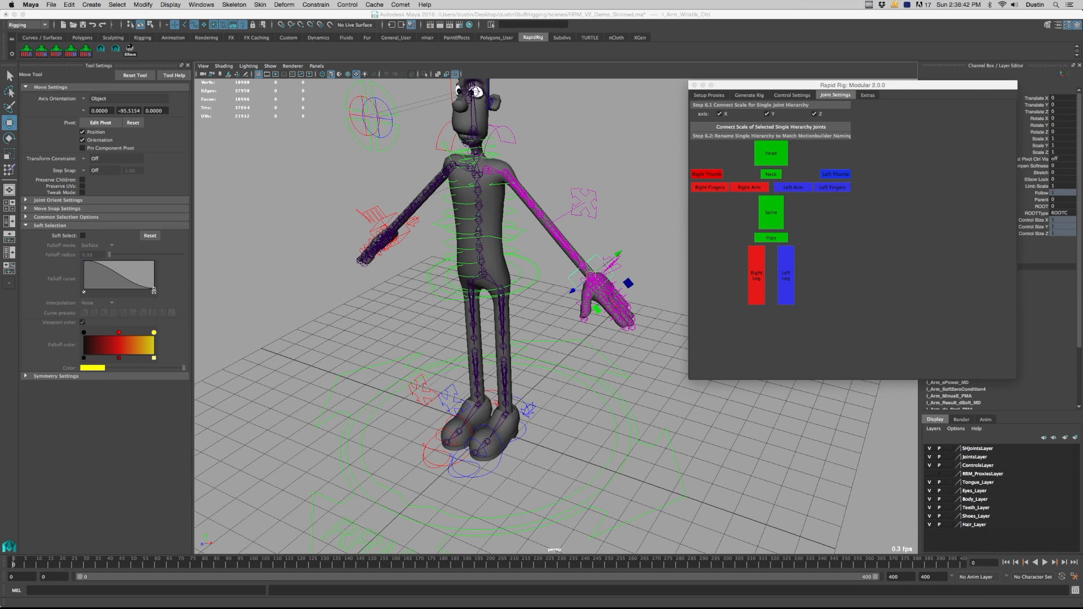
left_click_drag(846, 87, 785, 77)
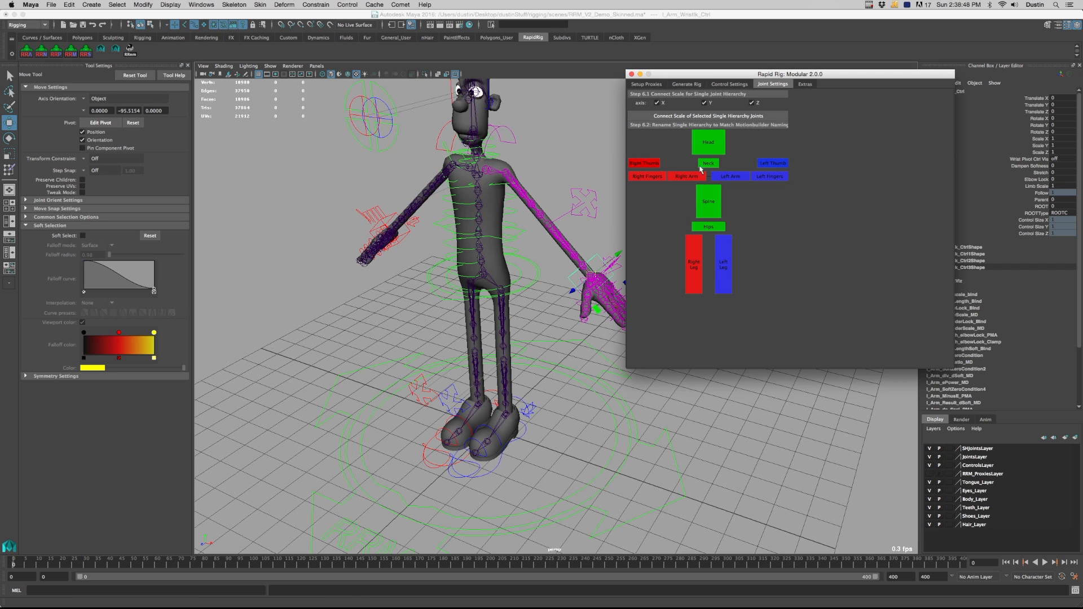
Hide JointsLayer so only the single hierarchy joints stay displayed, and clear the selection
middle_click_drag(519, 266, 472, 306, "alt")
right_click_drag(471, 305, 502, 305, "alt")
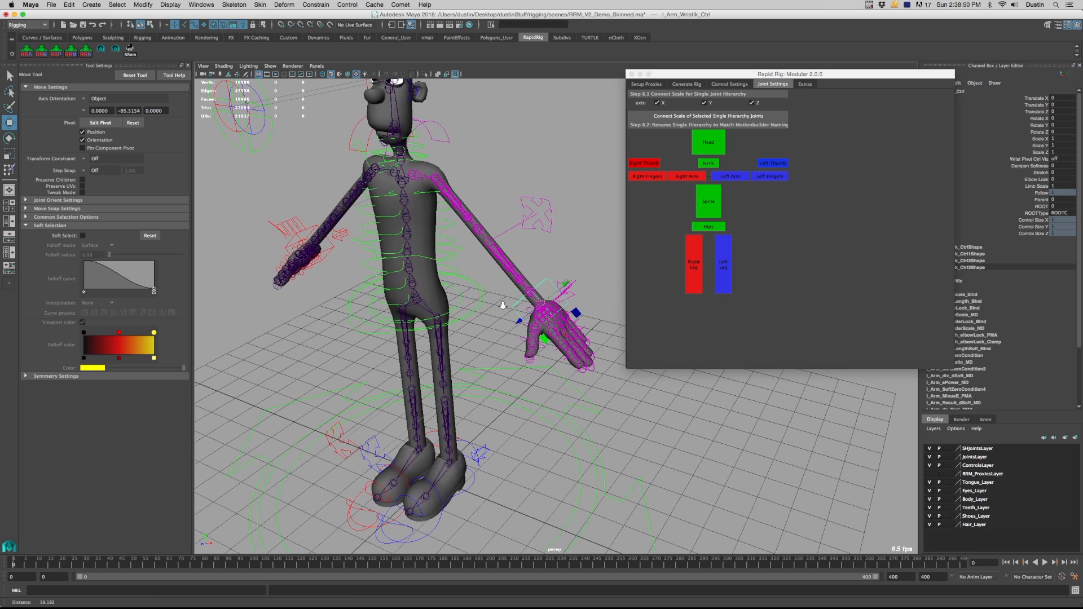
left_click(928, 458)
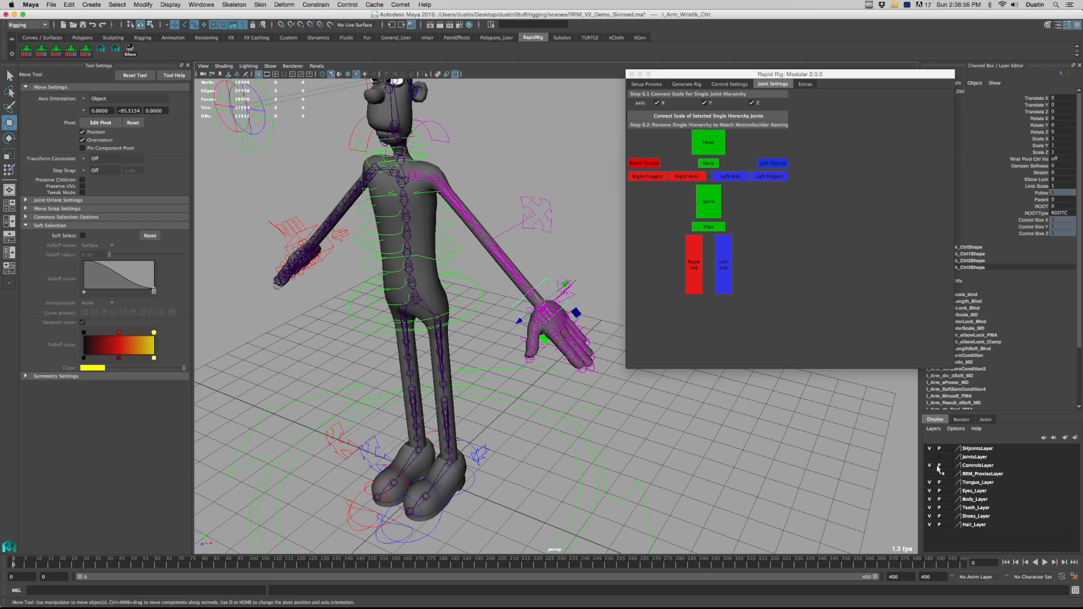
left_click(420, 177)
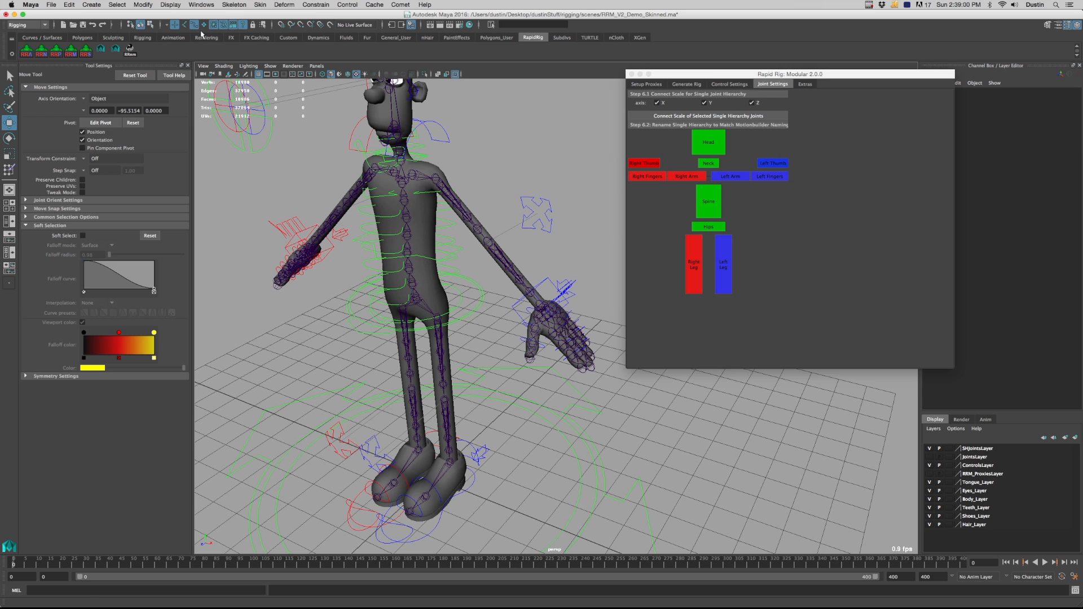
Select the lowest spine joint of the single hierarchy and rename the spine joints to match MotionBuilder naming
left_click_drag(417, 313, 435, 313, "alt")
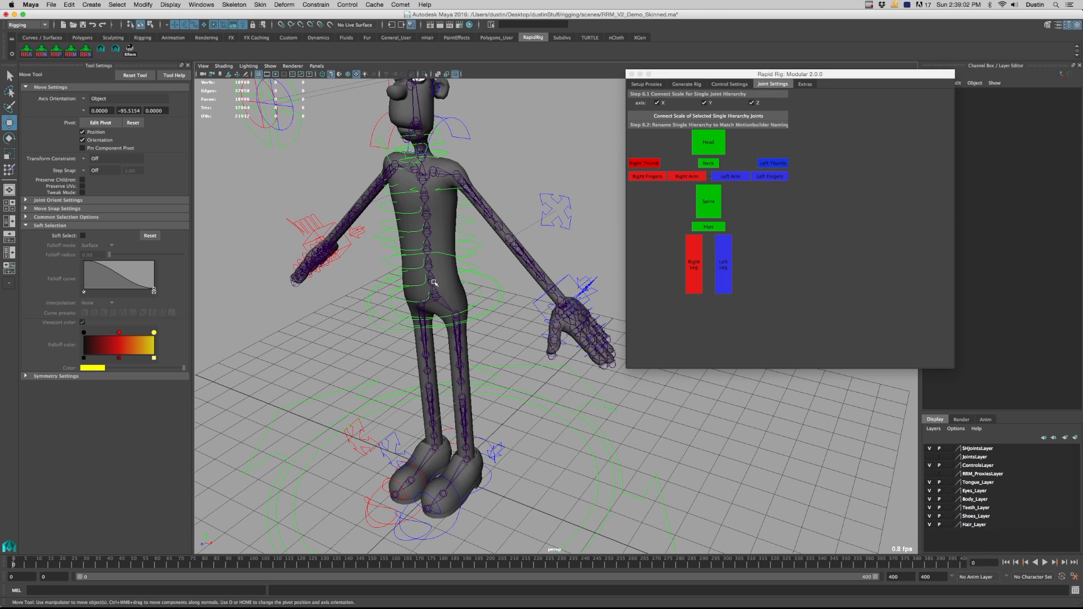
left_click(434, 282)
left_click(717, 213)
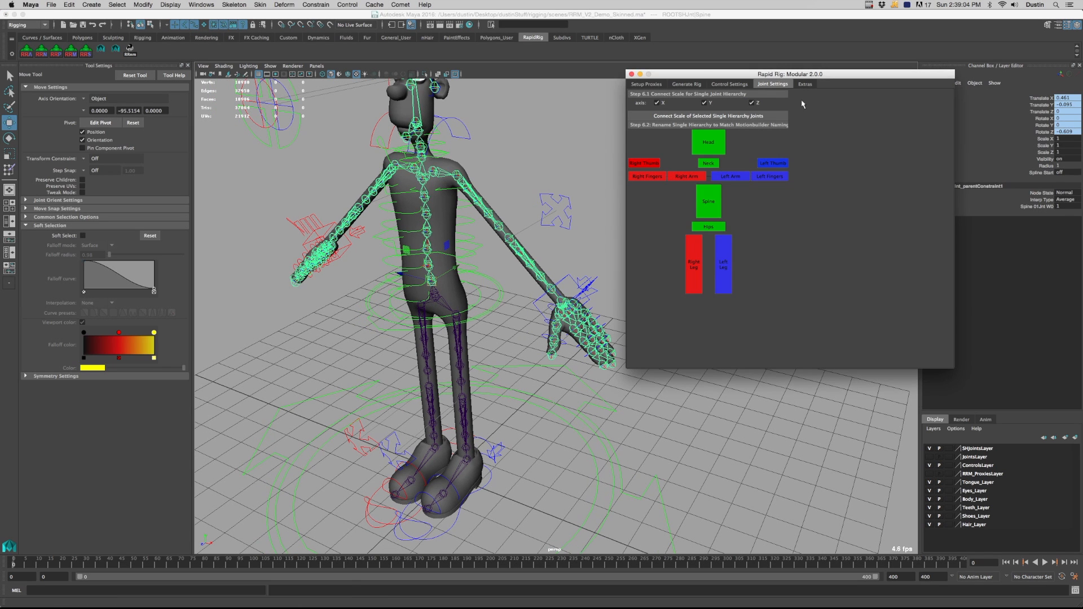
Select joints further up the spine, including the chest joint, and check their new names
left_click_drag(828, 77, 850, 179)
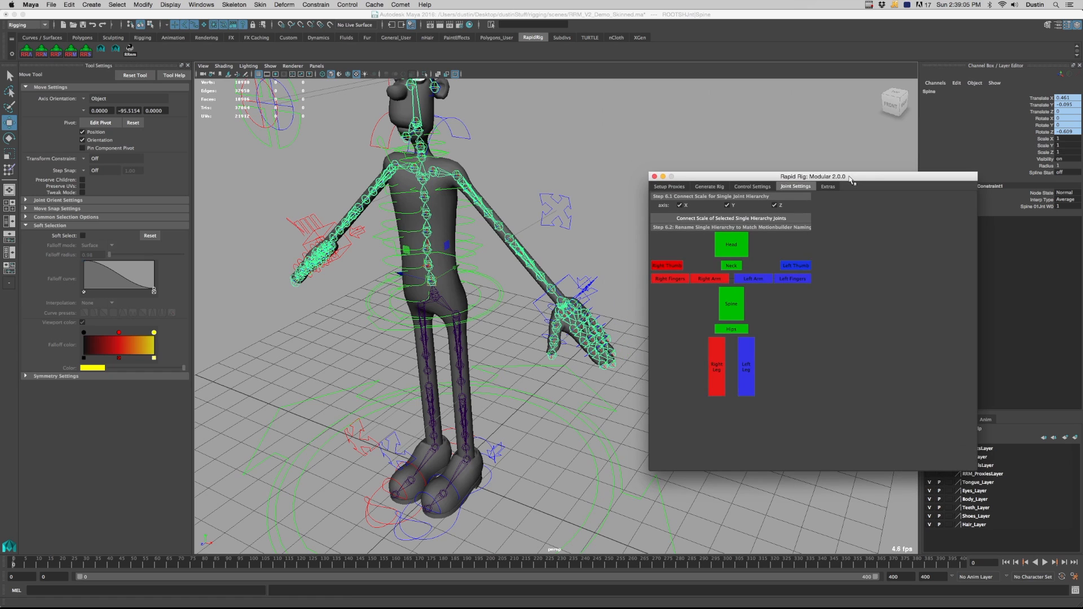
left_click(437, 234)
left_click(438, 234)
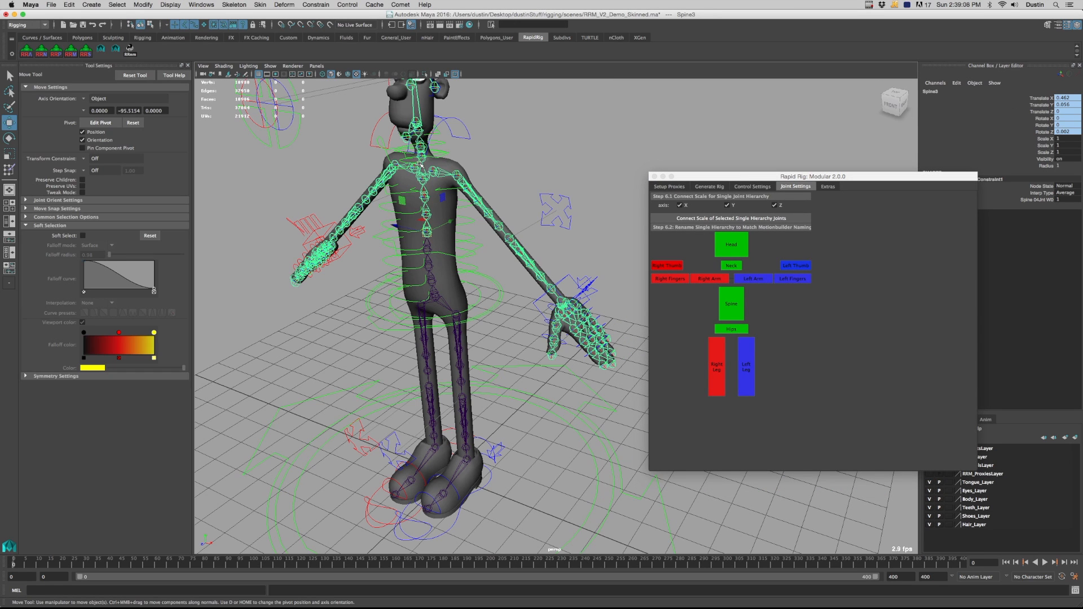
key("q")
left_click(440, 192)
key("w")
scroll(441, 192, "up", 3)
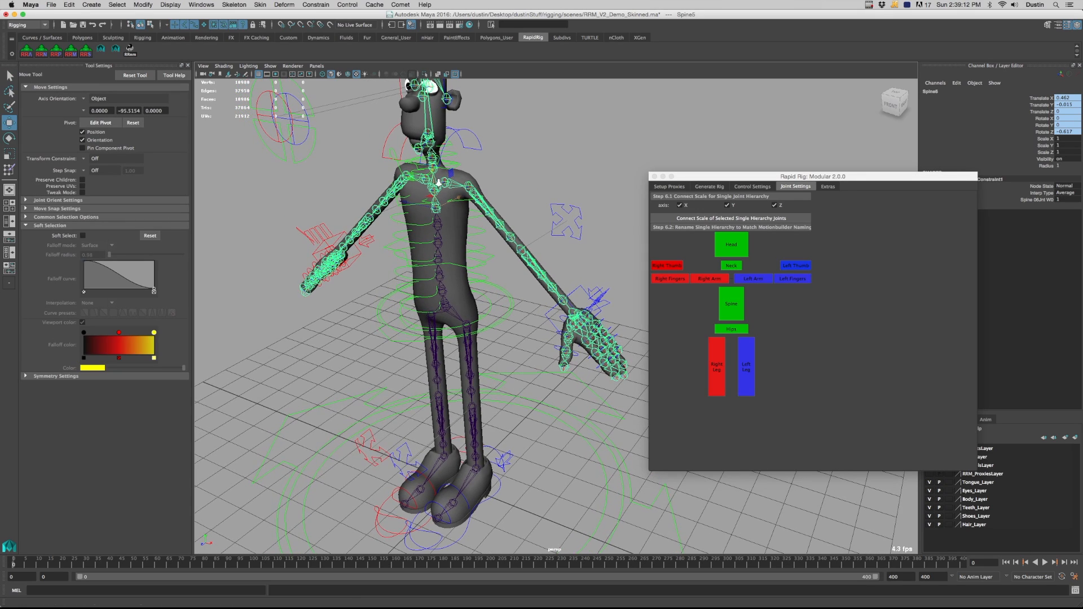
Select the lowest neck joint of the single hierarchy and rename the neck joints to match MotionBuilder naming
scroll(465, 189, "up", 2)
middle_click_drag(420, 158, 437, 175, "alt")
left_click(436, 174)
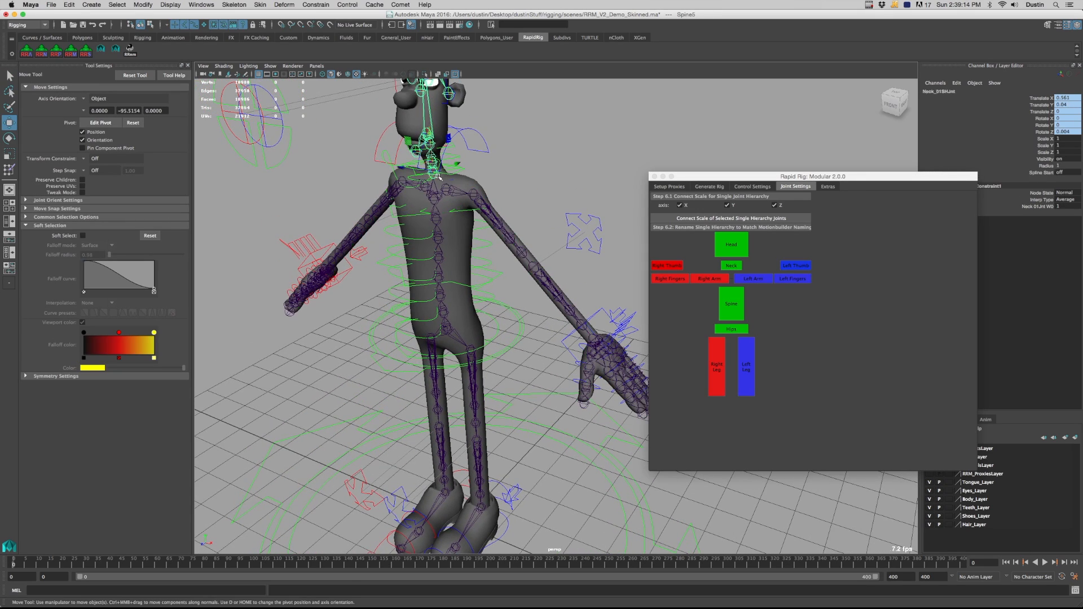
left_click(731, 265)
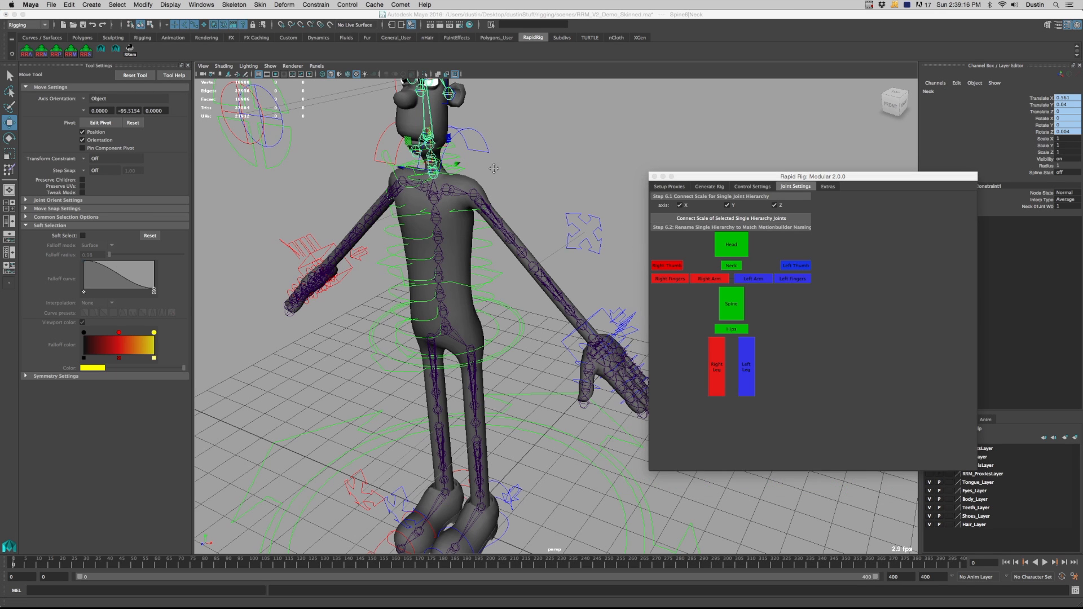
Select the head joint above the neck chain and rename it to match MotionBuilder naming
middle_click_drag(483, 168, 517, 209, "alt")
left_click_drag(516, 209, 509, 212, "alt")
left_click(463, 177)
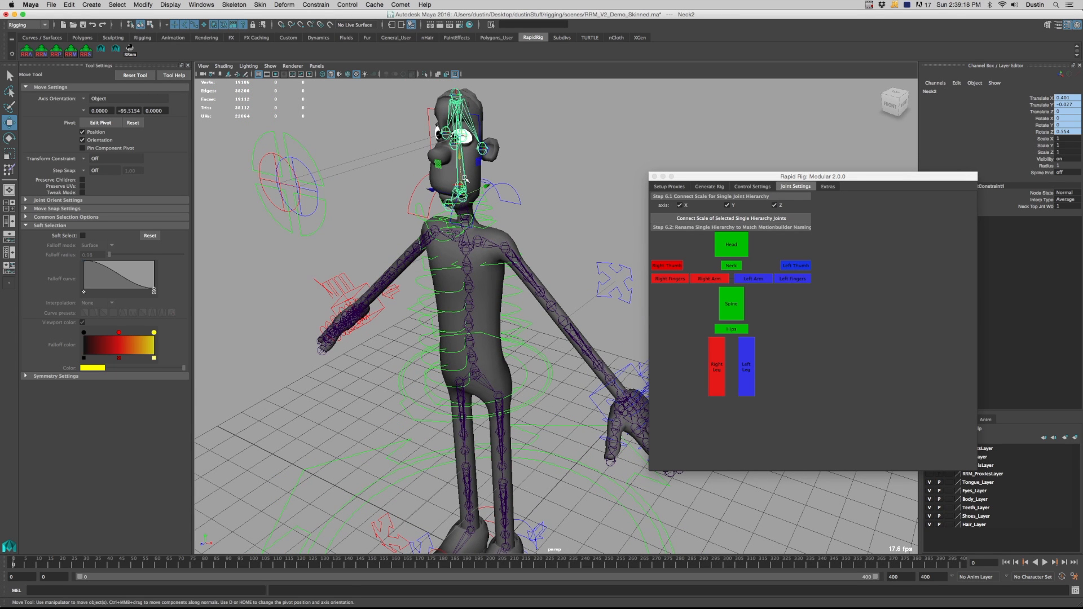
left_click(731, 244)
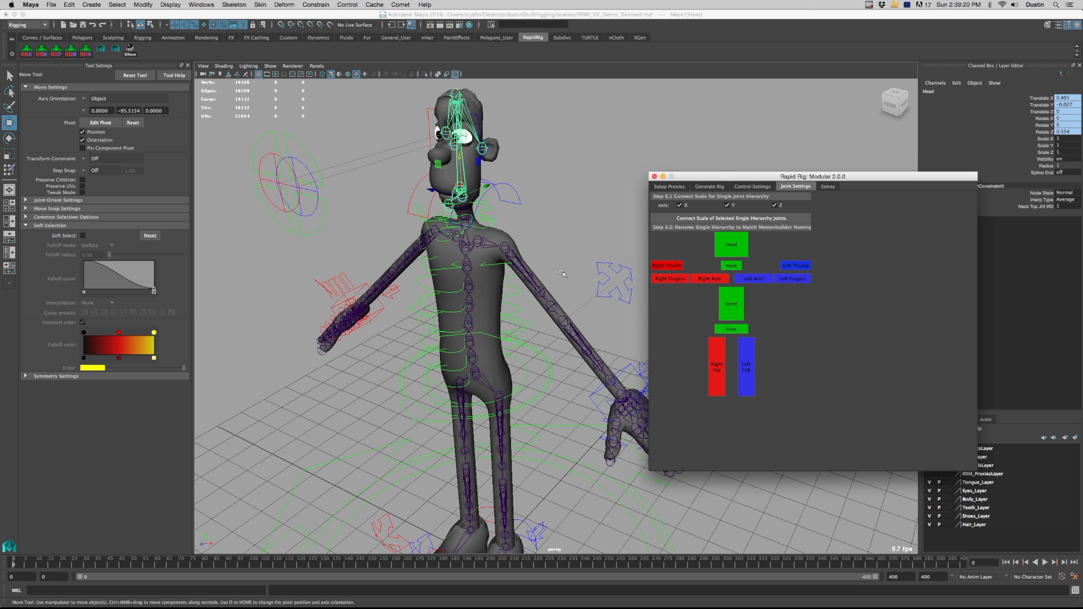
Rename the left and right arm joints to match MotionBuilder naming, starting each from its clavicle joint
middle_click_drag(537, 258, 512, 225, "alt")
left_click_drag(512, 224, 458, 200, "alt")
left_click(459, 200)
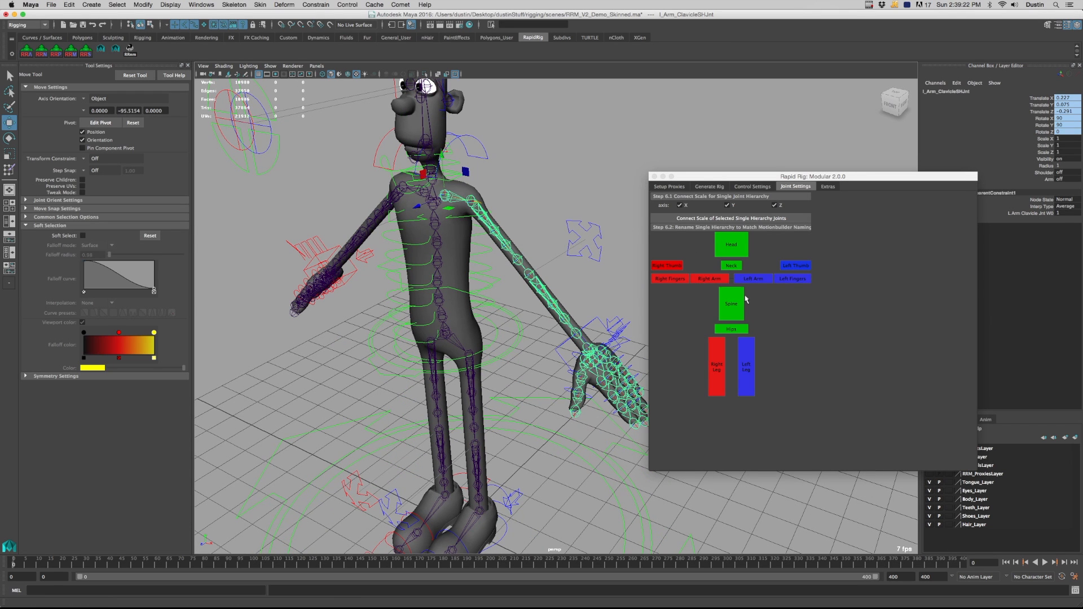
left_click(756, 280)
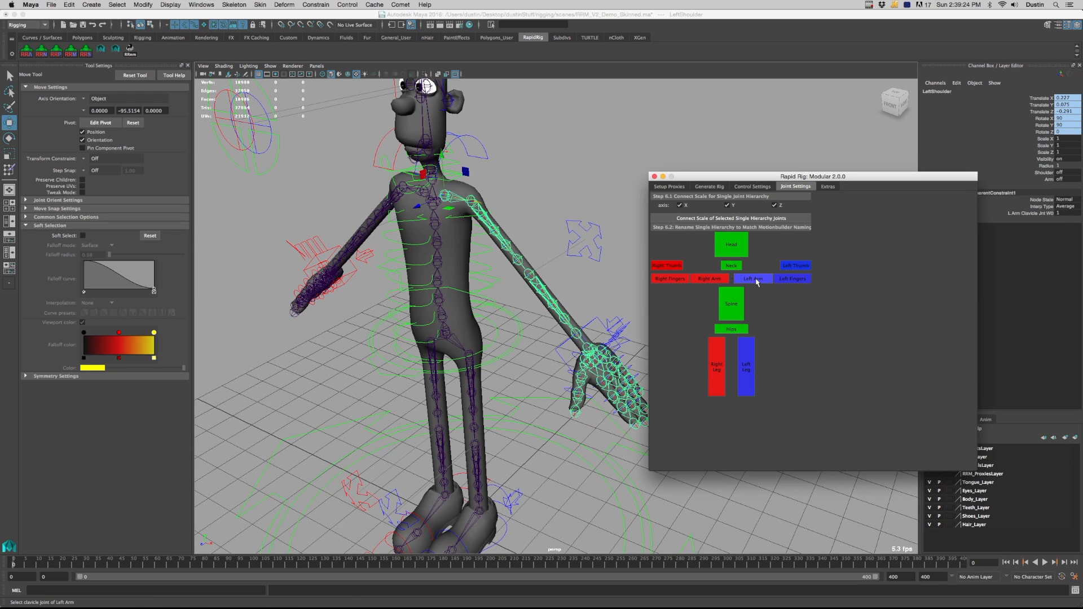
left_click(417, 195)
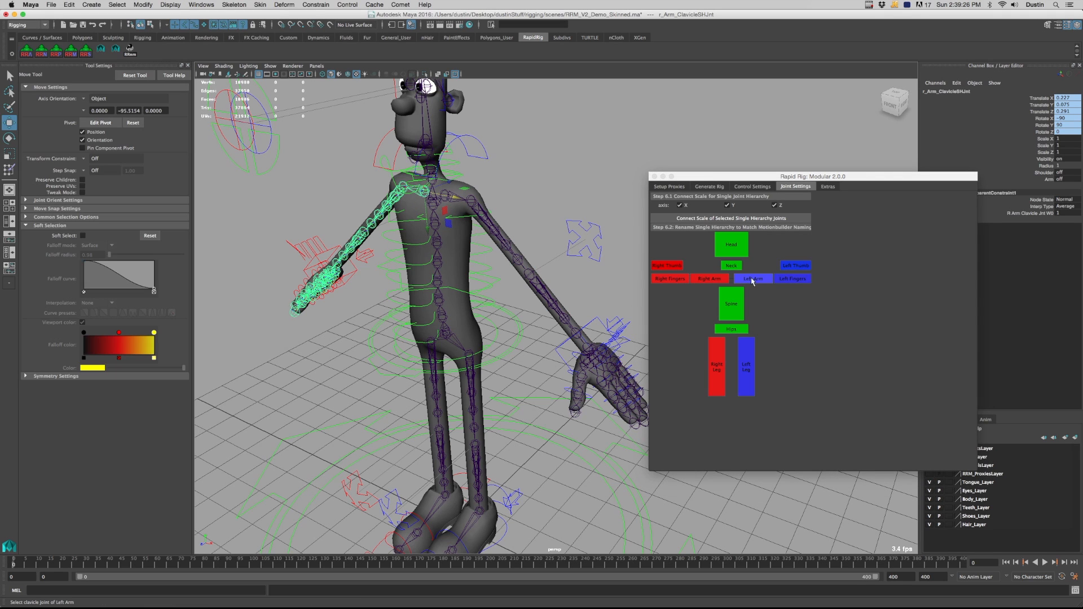
left_click(709, 279)
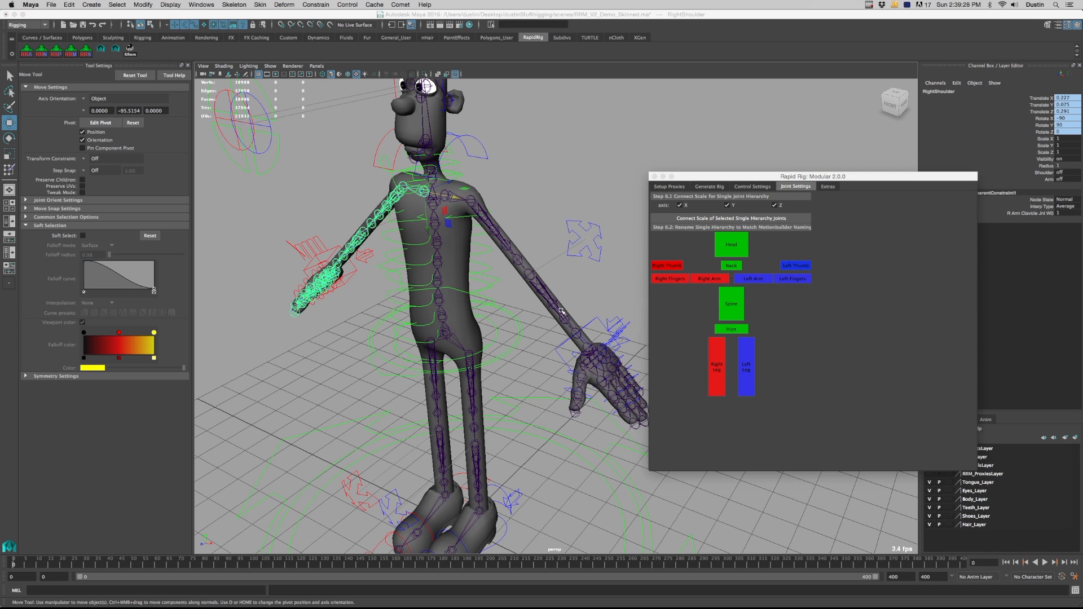
Step through the left arm's twist and neighbouring nodes and select the wrist joint to check their names
left_click(562, 311)
left_click(702, 279)
key("Down")
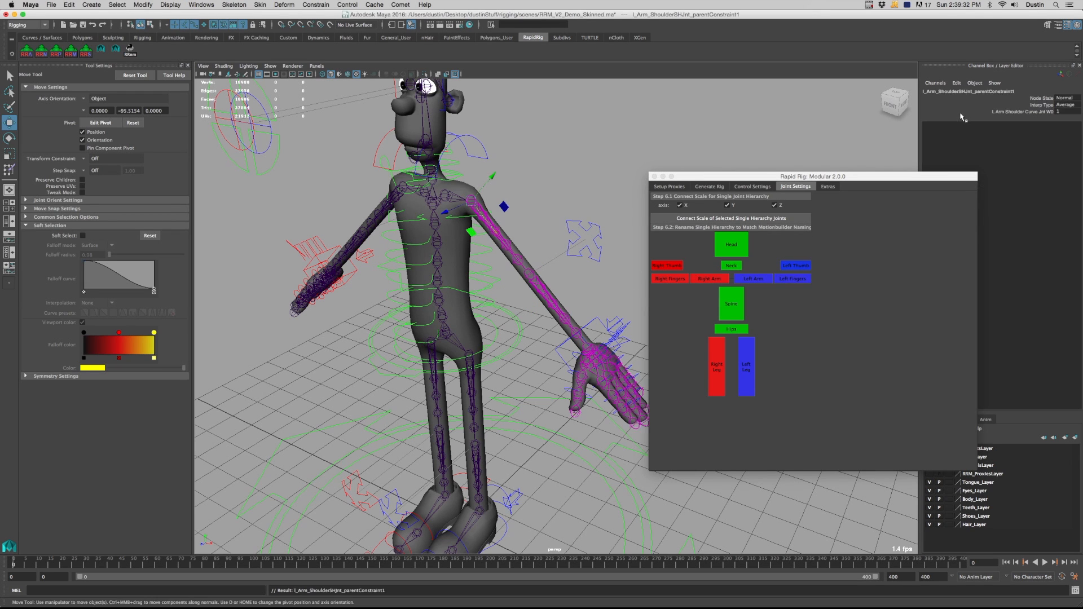
key("Up")
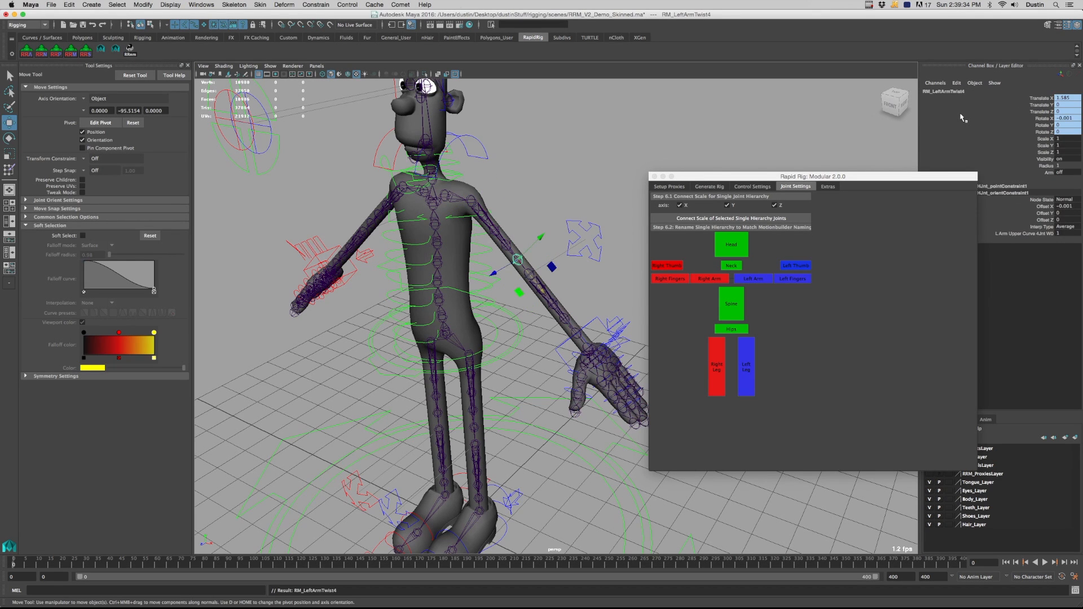
middle_click_drag(591, 337, 574, 286, "alt")
right_click_drag(574, 285, 600, 302, "alt")
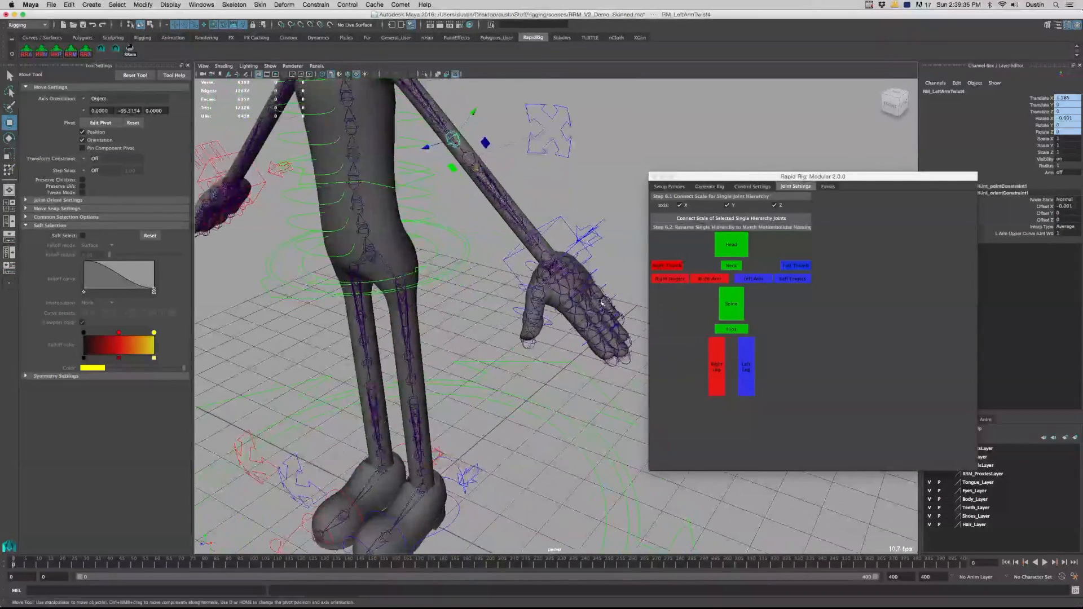
left_click(564, 266)
middle_click_drag(570, 283, 552, 280, "alt")
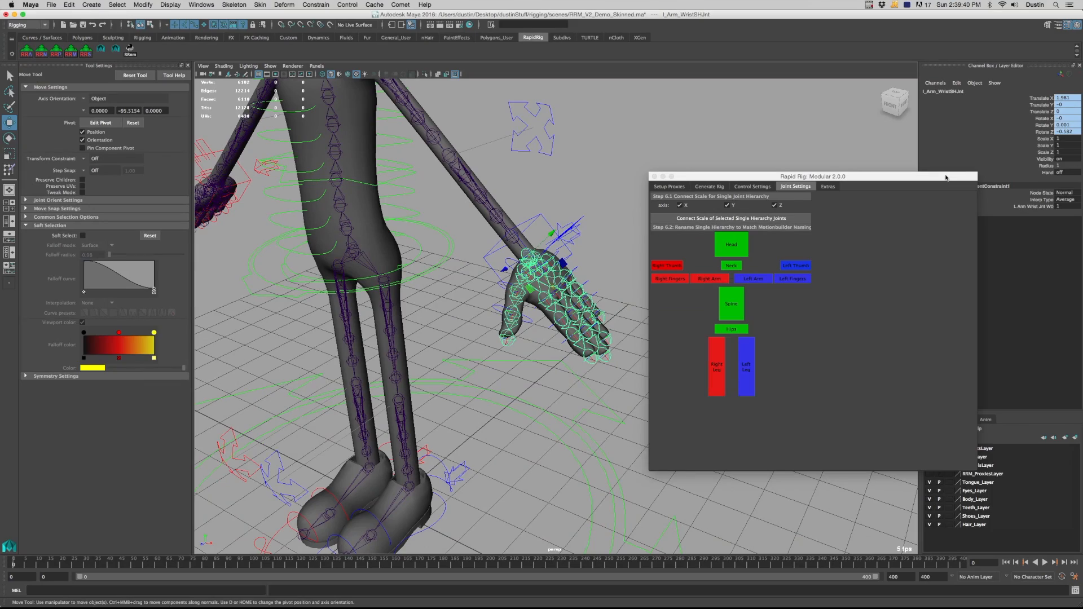
Select the base joints of the four left fingers from index to pinky and rename them for MotionBuilder, naming the first joints as metacarpals
right_click_drag(555, 272, 591, 304, "alt")
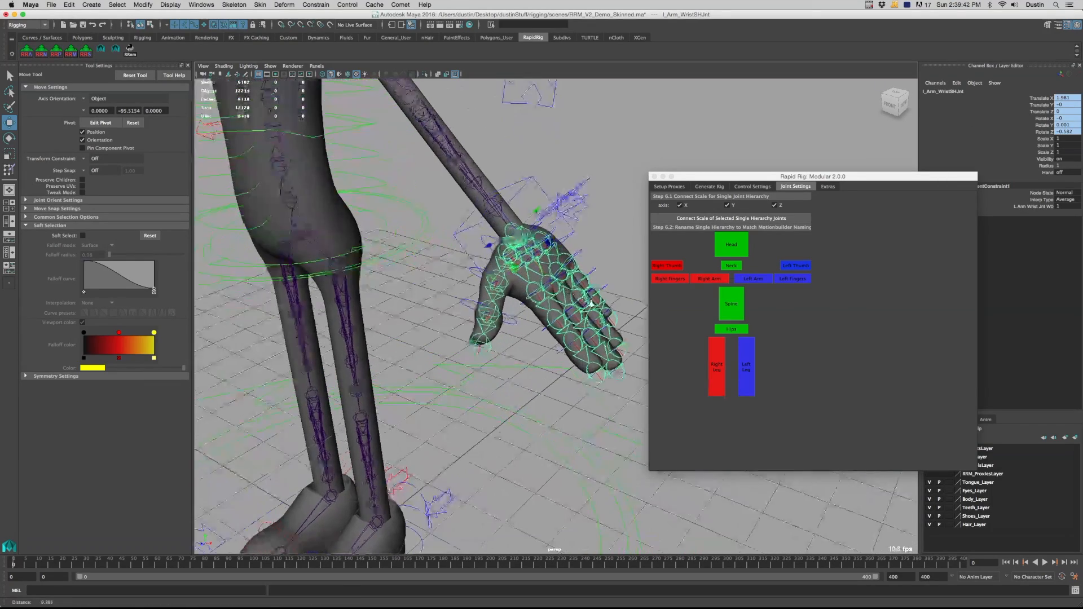
left_click_drag(560, 252, 508, 257, "alt")
key("q")
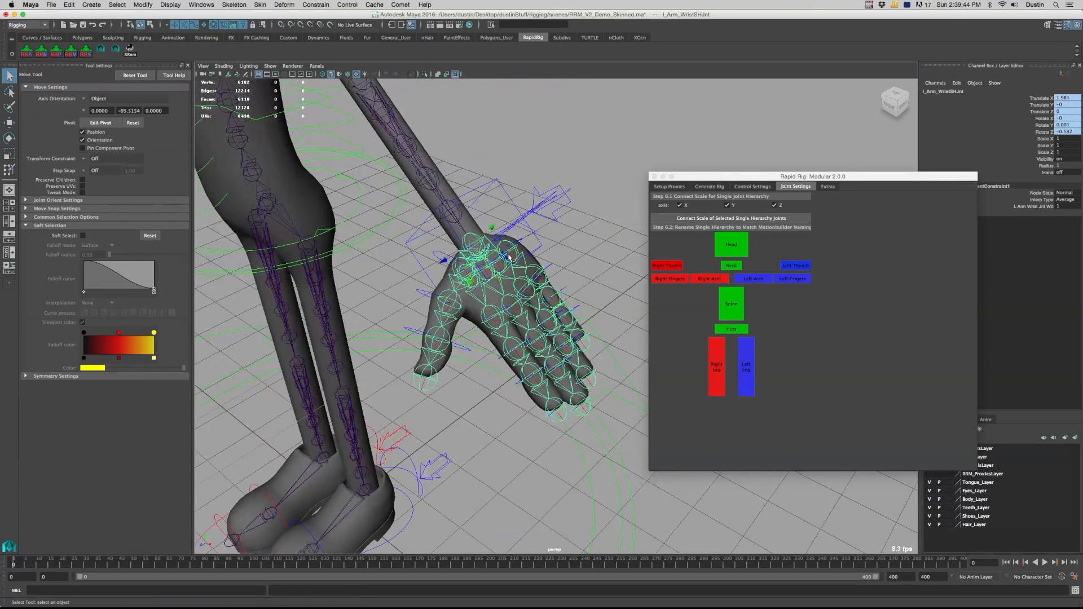
left_click(509, 258)
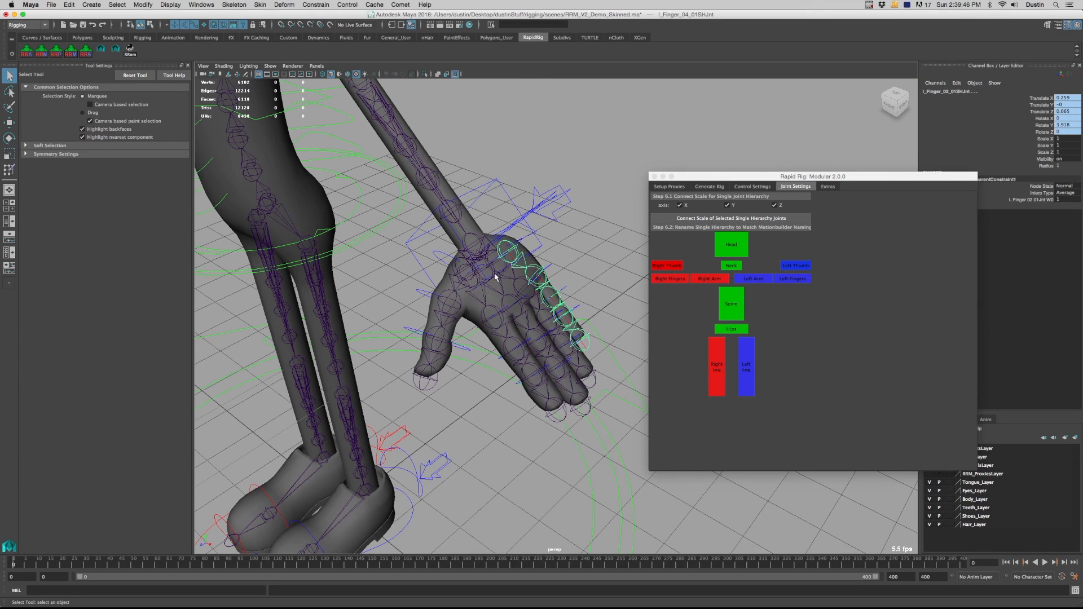
left_click(500, 276, "shift")
left_click(477, 291)
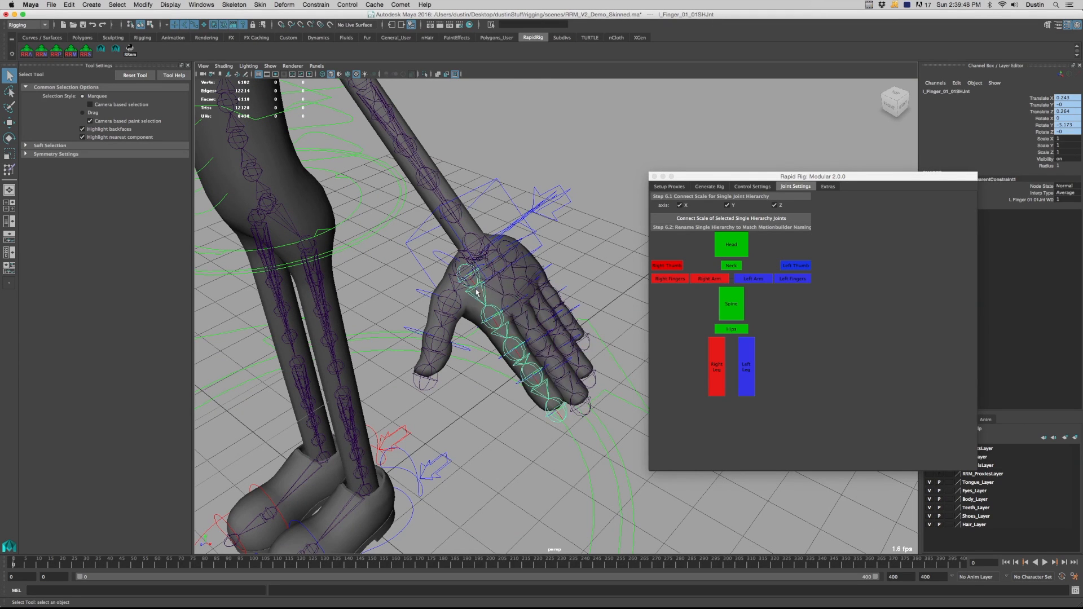
left_click(506, 285, "shift")
left_click(513, 282, "shift")
left_click(521, 272, "shift")
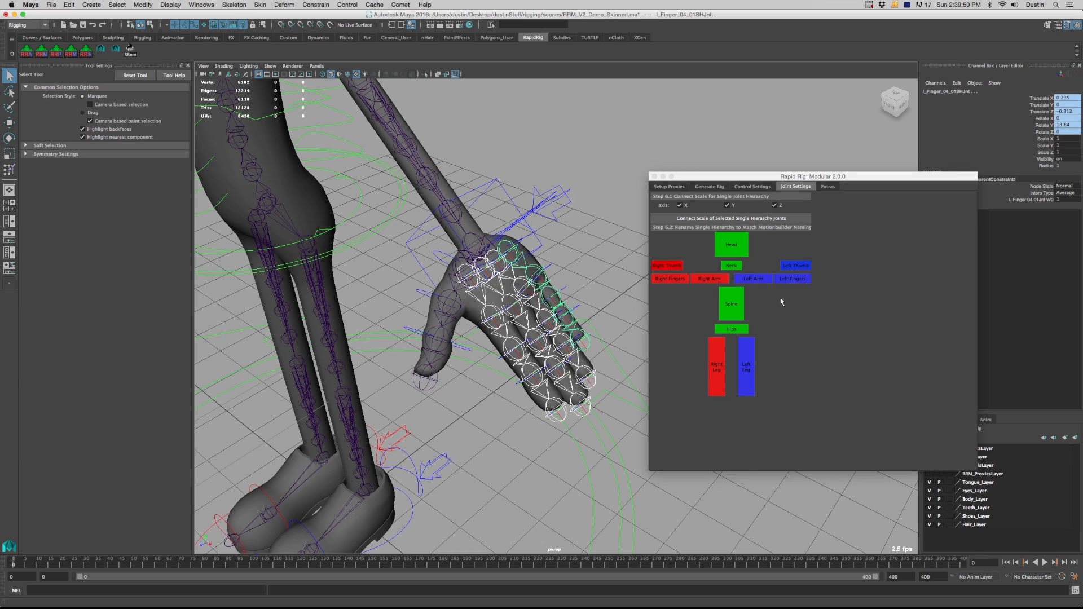
left_click(803, 278)
left_click_drag(569, 276, 672, 137)
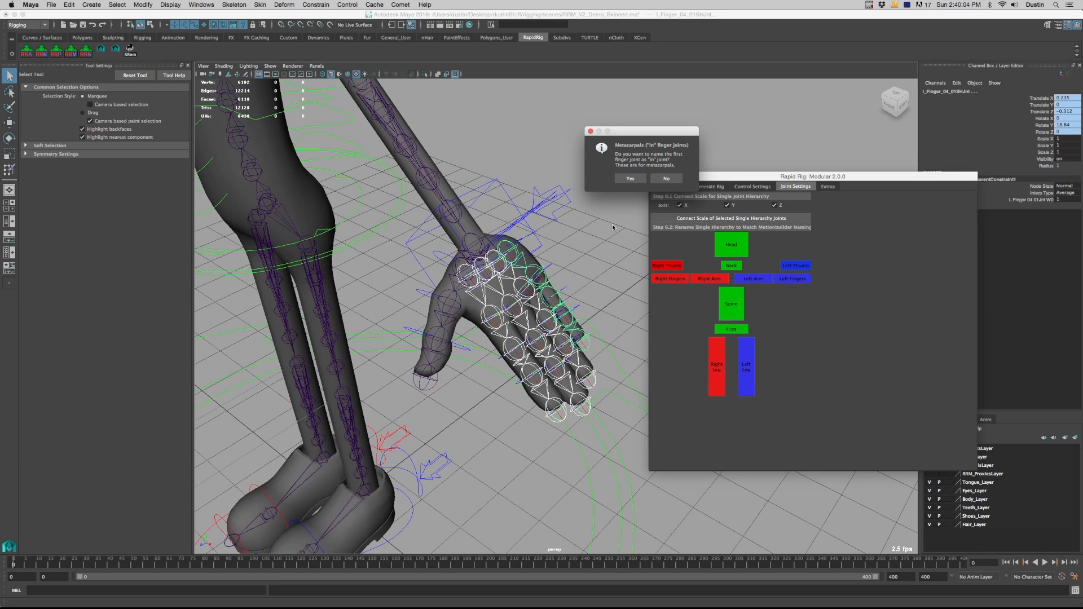
left_click(629, 179)
Select the left index finger joints one after another from the metacarpal outward and check their new names
left_click(485, 290)
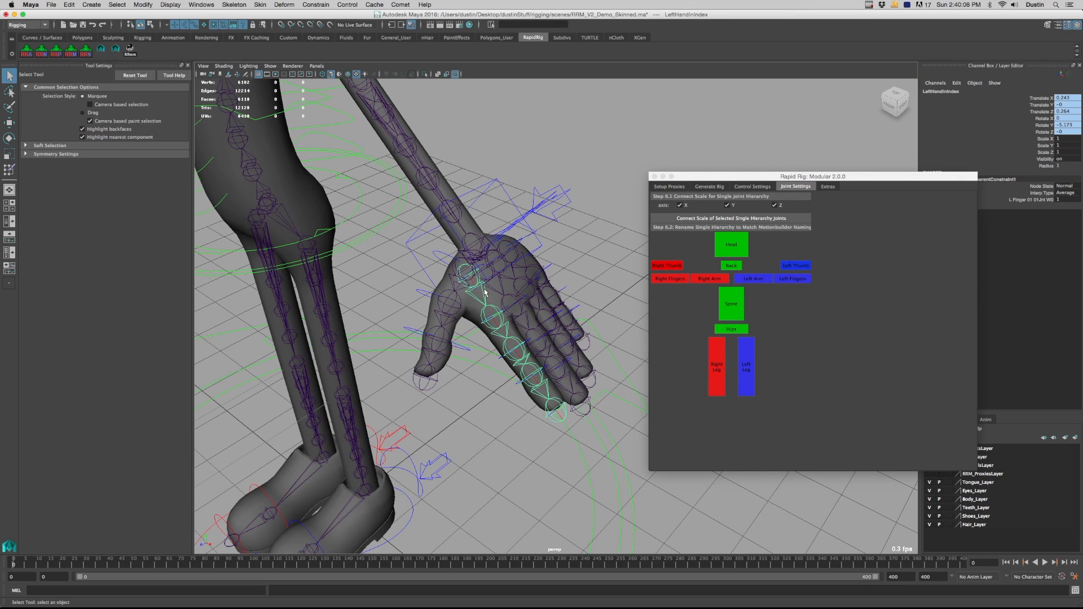
left_click(501, 321)
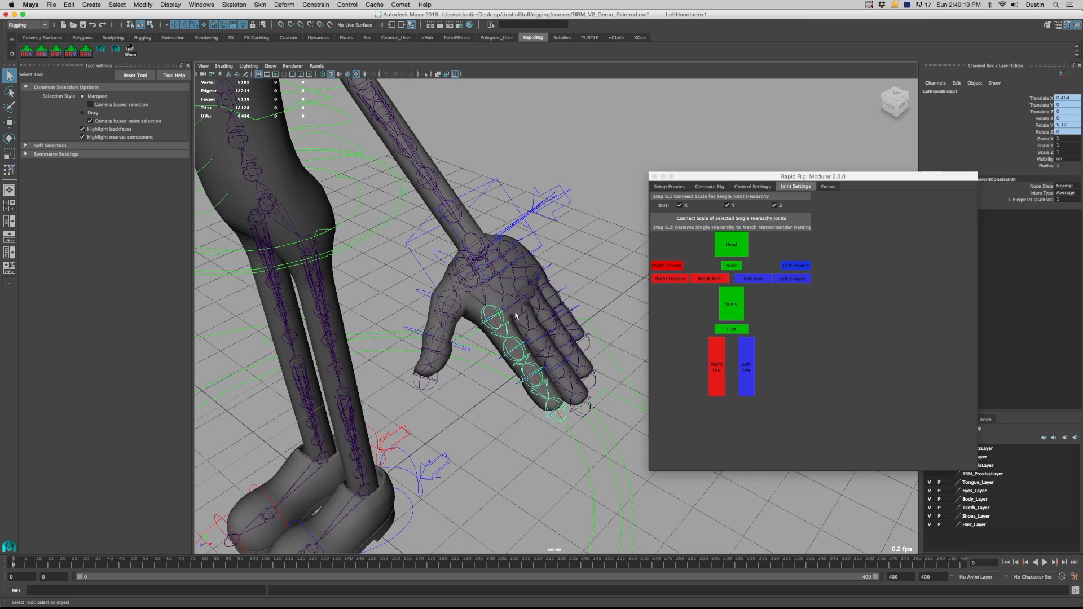
left_click(508, 350)
left_click(524, 377)
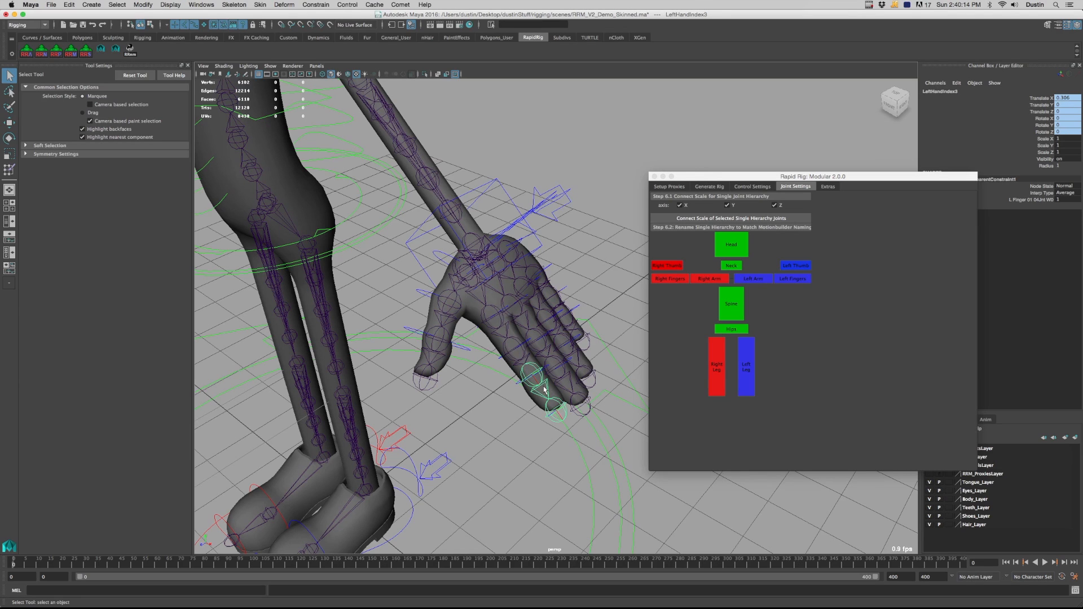
Clear the joint selection and show the Extras options of Rapid Rig: Modular
right_click_drag(567, 324, 420, 278, "alt")
left_click_drag(402, 300, 438, 275, "alt")
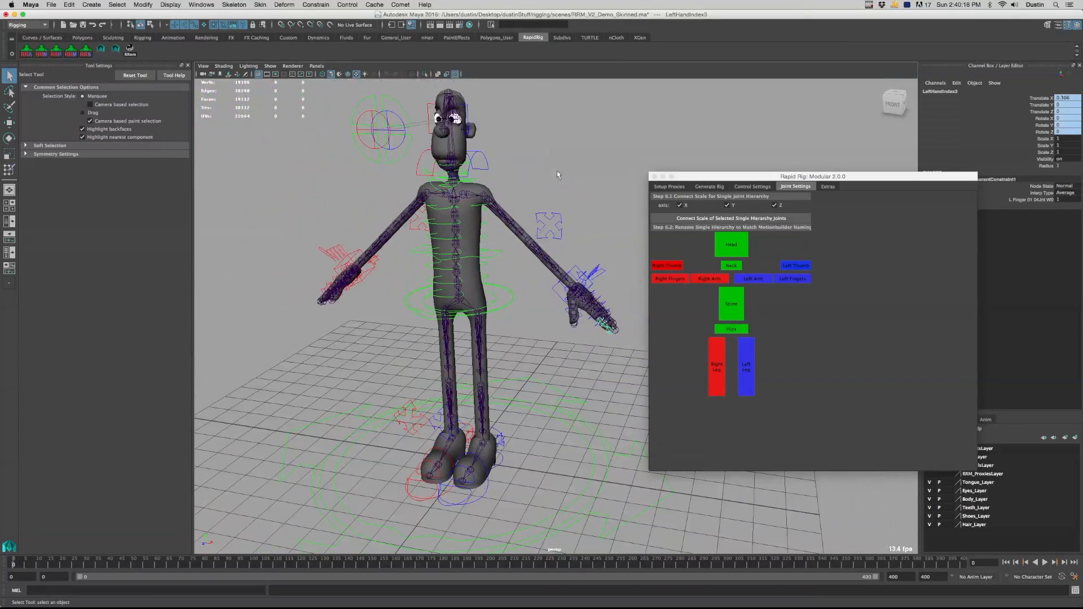
left_click(557, 170)
left_click(827, 187)
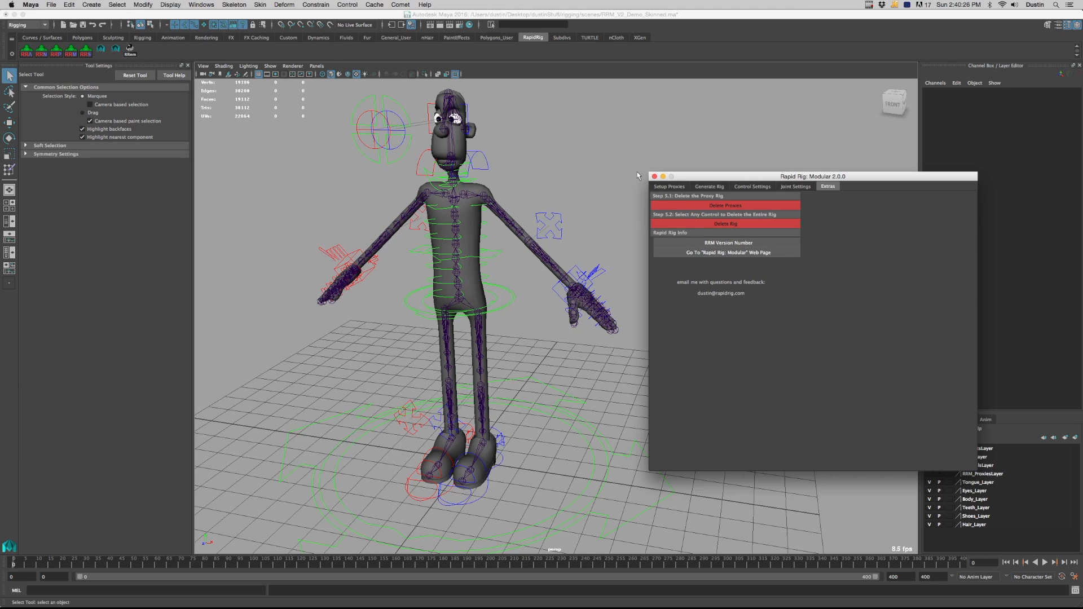
Try rotating the left clavicle control, undo the rotation, and clear the selection
left_click(494, 174)
key("e")
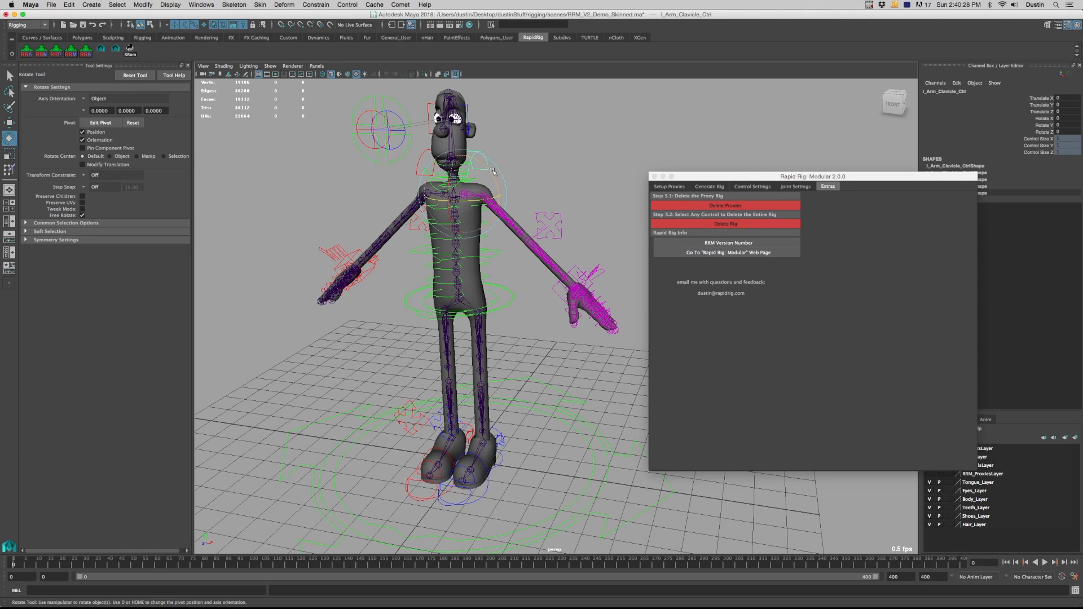
left_click_drag(486, 166, 526, 174)
key("super+z")
left_click(528, 175)
left_click_drag(526, 218, 537, 216, "alt")
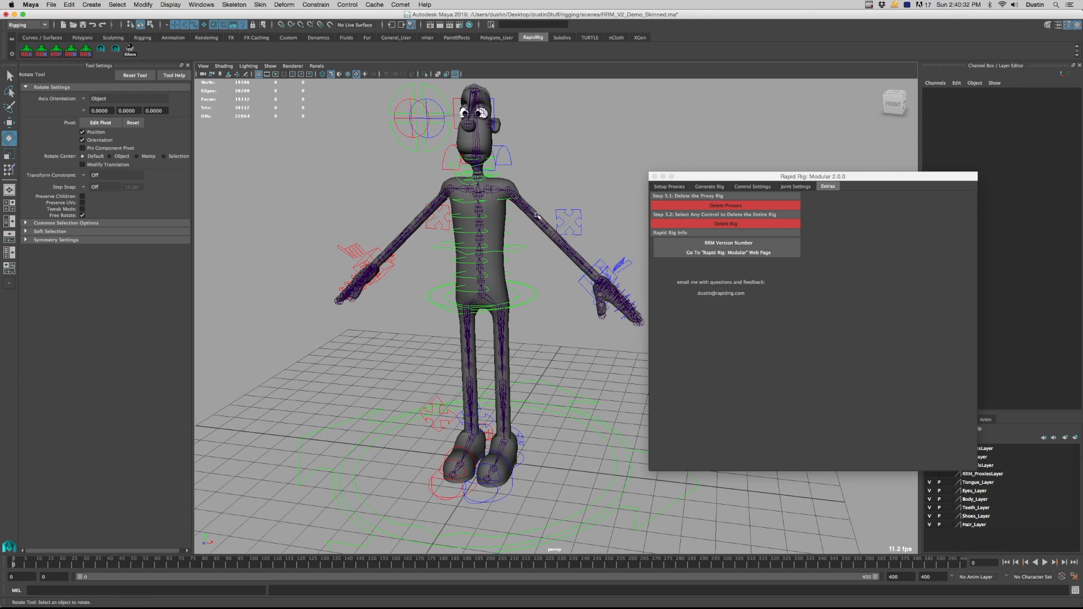